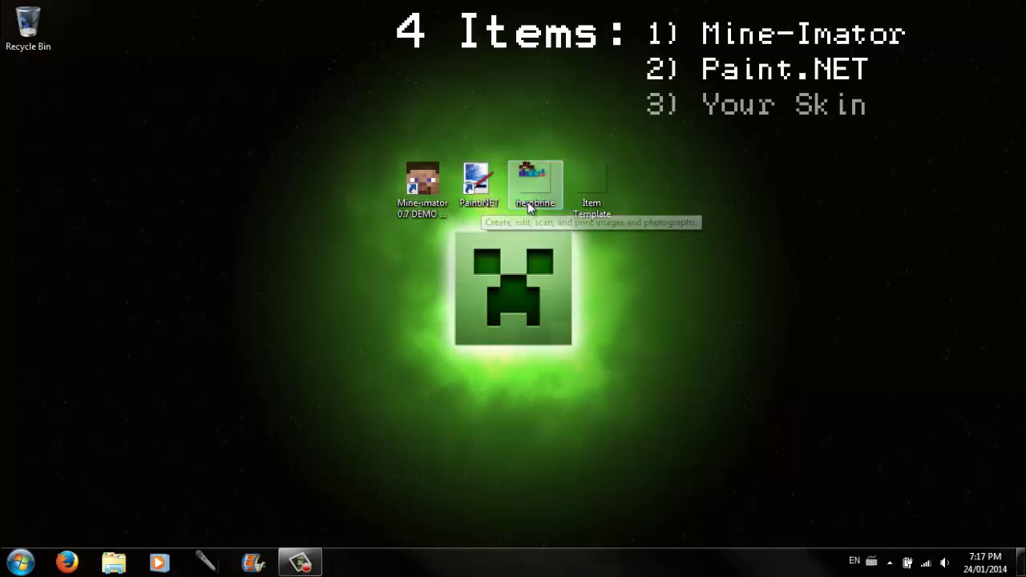
Step: Open the Item Template image from the desktop, examine its grid markings up close and close the viewer
double_click(597, 186)
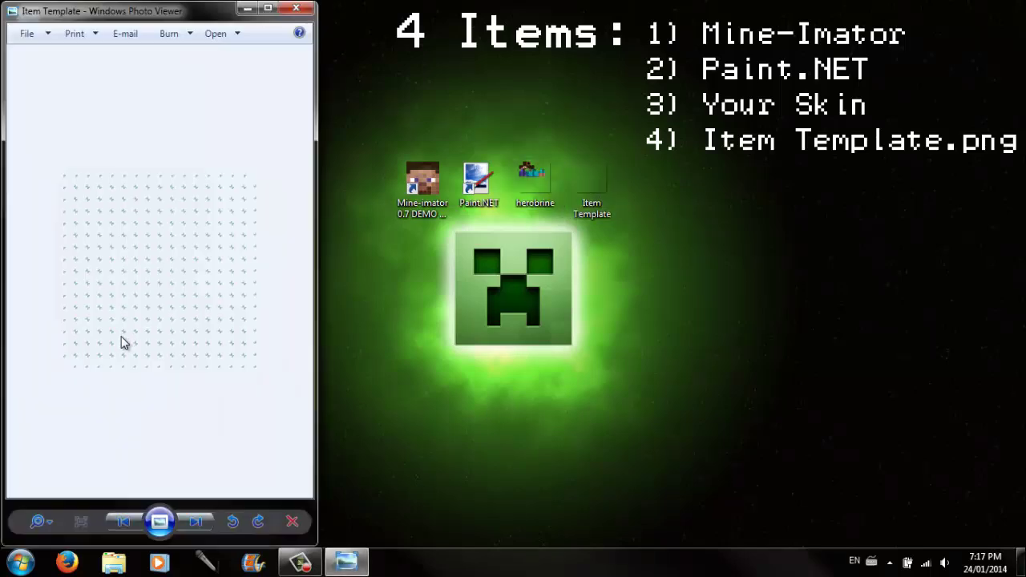
left_click(51, 520)
left_click_drag(50, 520, 51, 498)
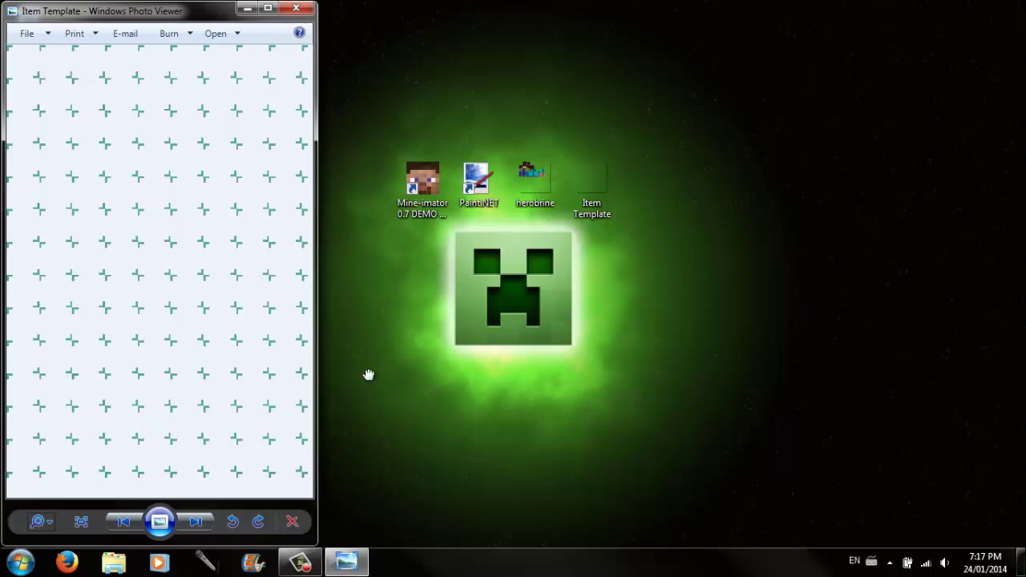
left_click(302, 9)
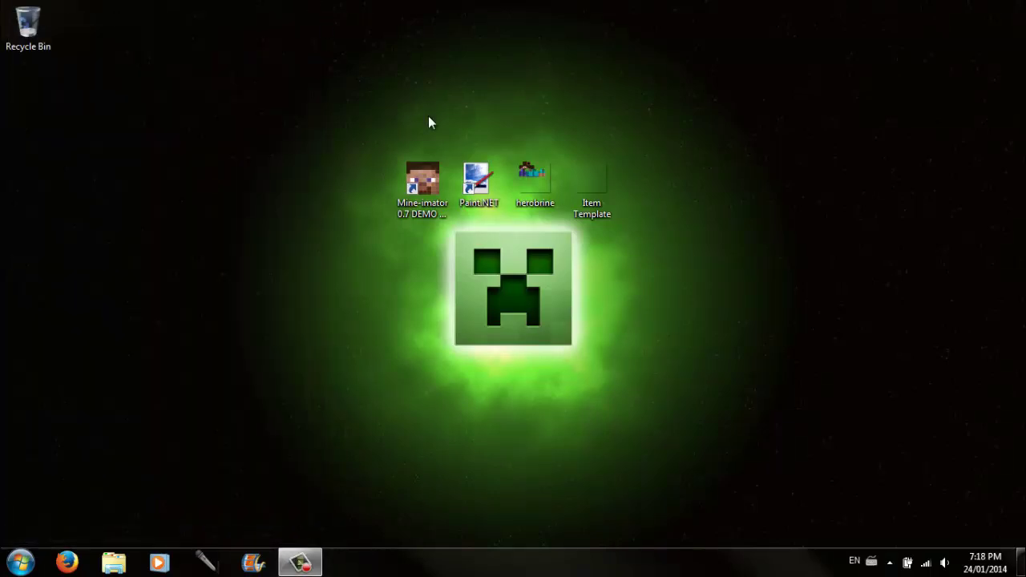
left_click_drag(386, 150, 637, 240)
left_click(638, 241)
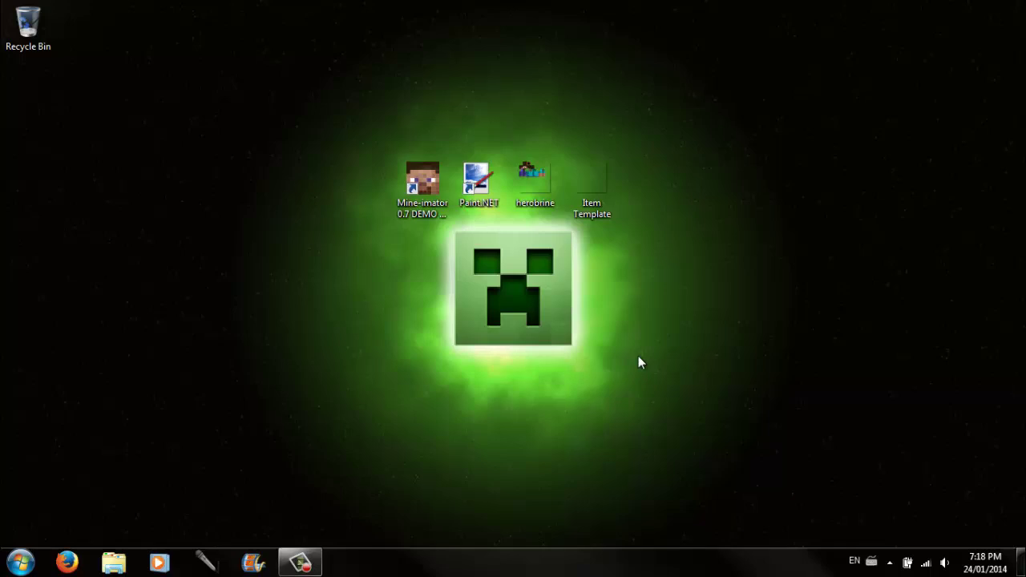
Step: Launch Paint.NET and open the skin file herobrine.png from the Desktop
double_click(489, 178)
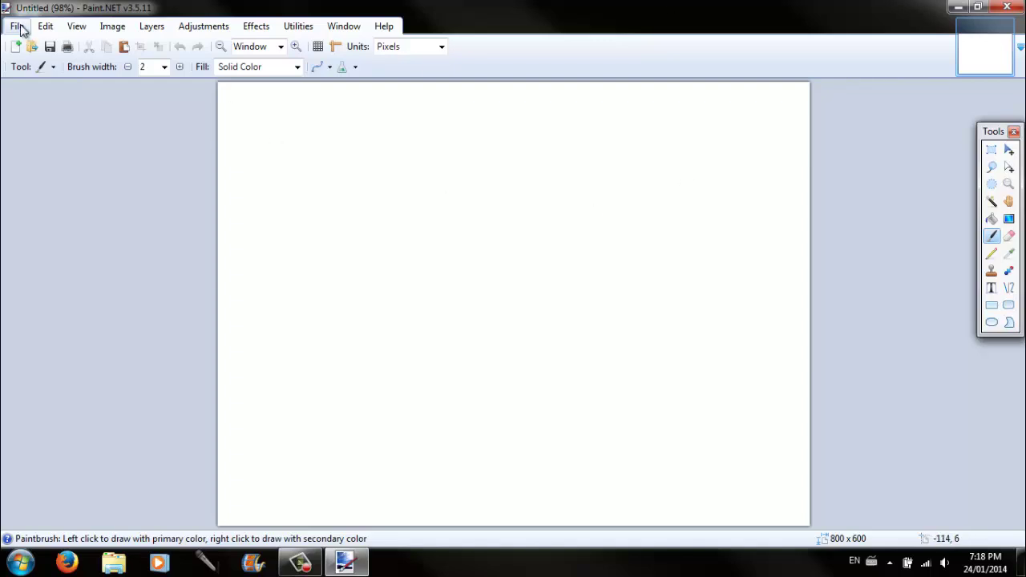
left_click(19, 28)
left_click(37, 59)
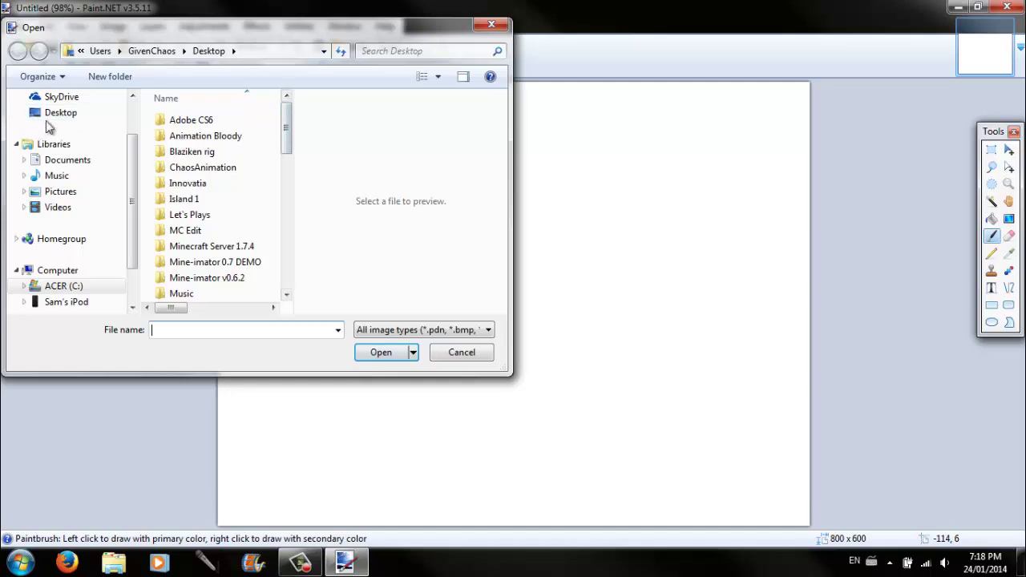
left_click(49, 116)
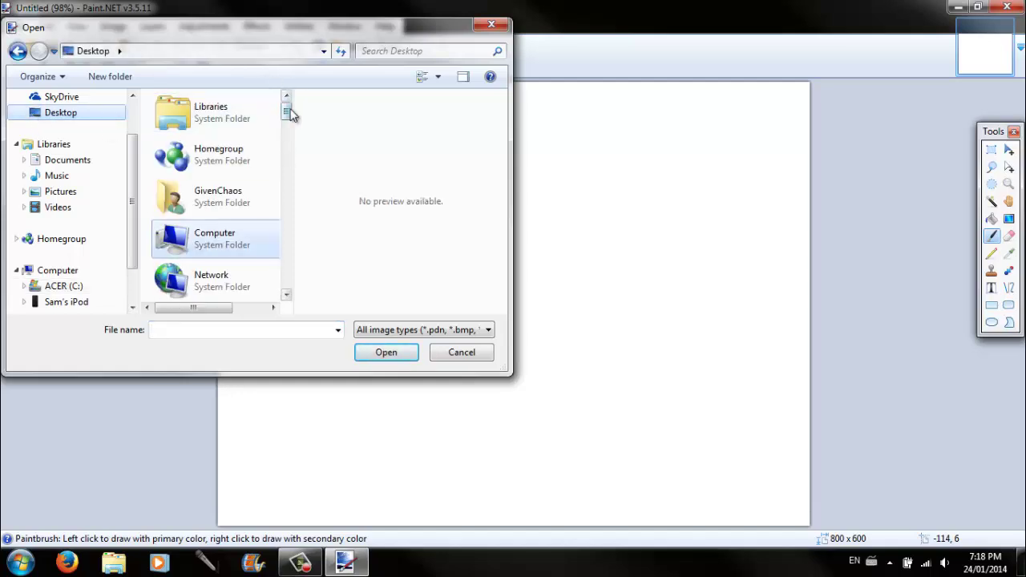
left_click_drag(290, 114, 289, 293)
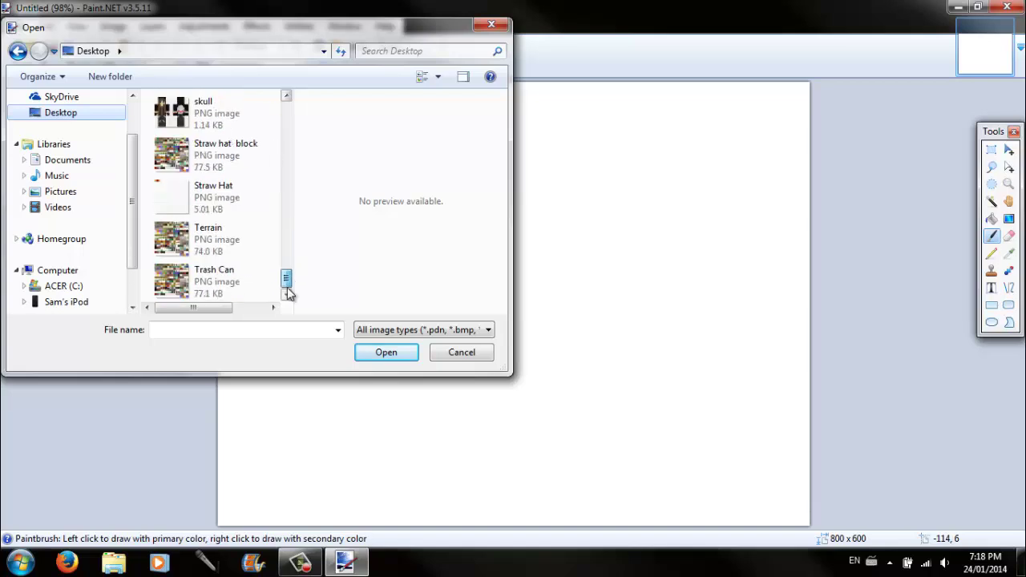
left_click(267, 330)
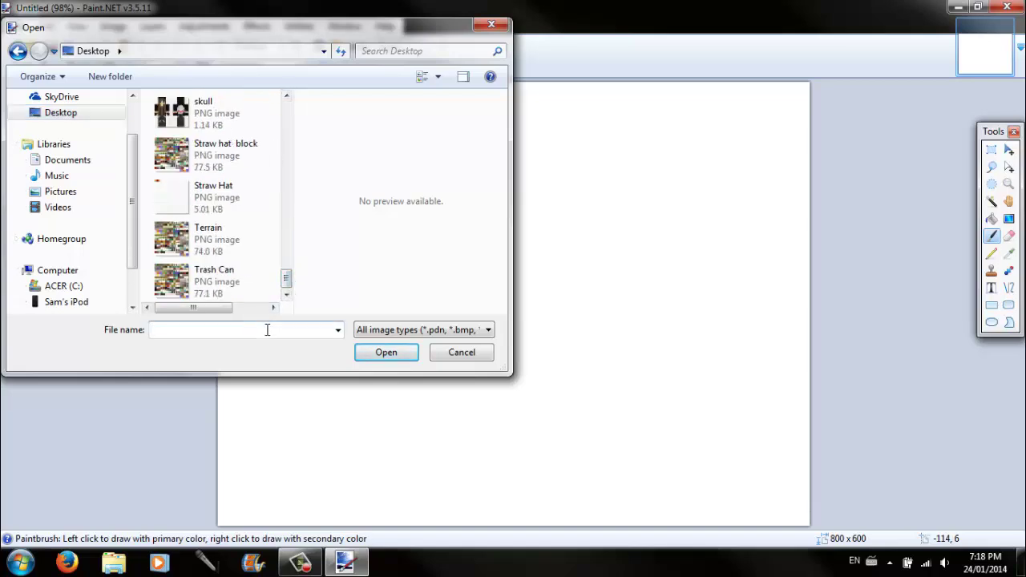
type("hero")
key("Down")
type("\\")
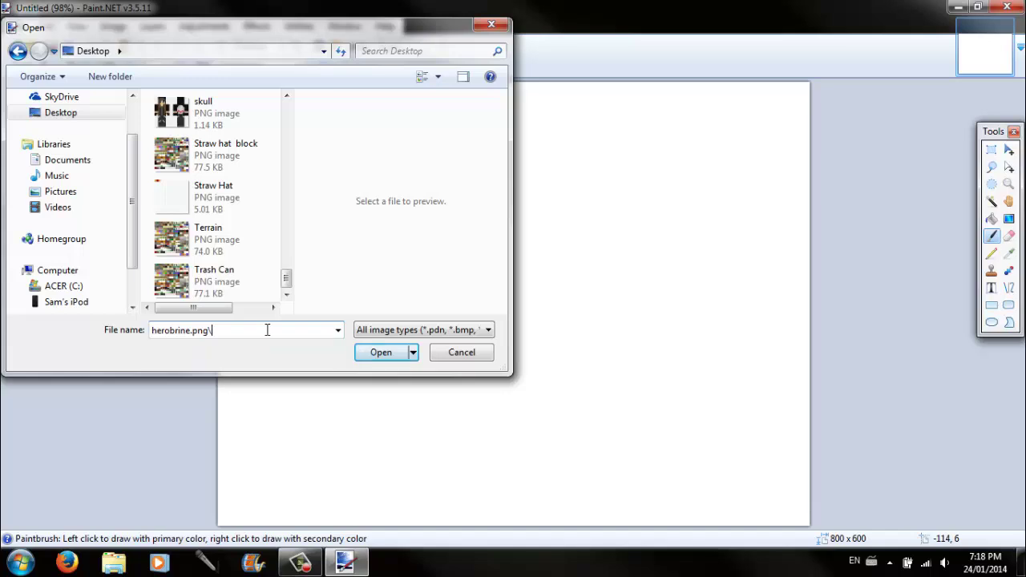
key("Return")
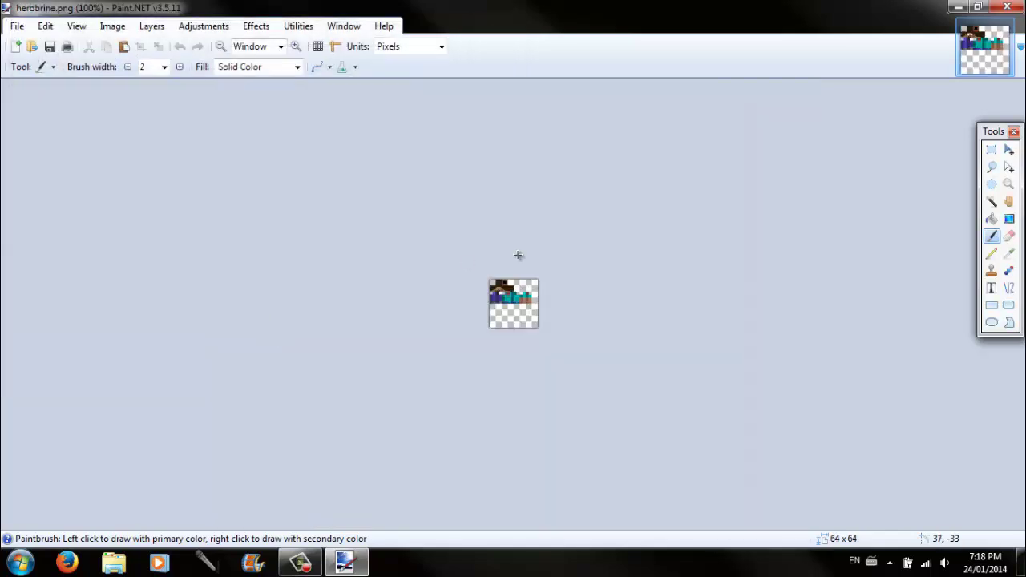
scroll(518, 255, "up", 8, "ctrl")
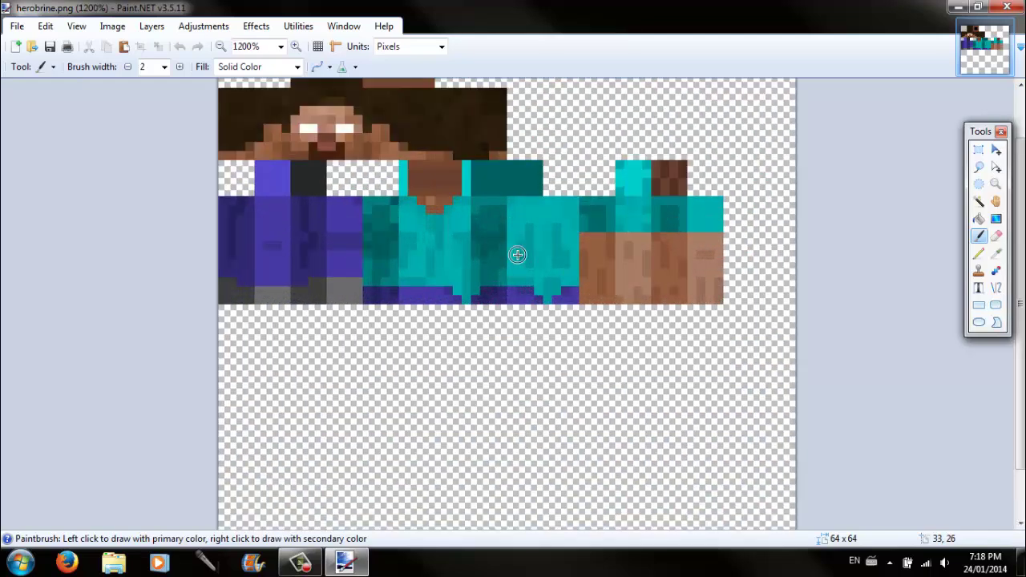
scroll(518, 255, "down", 2, "ctrl")
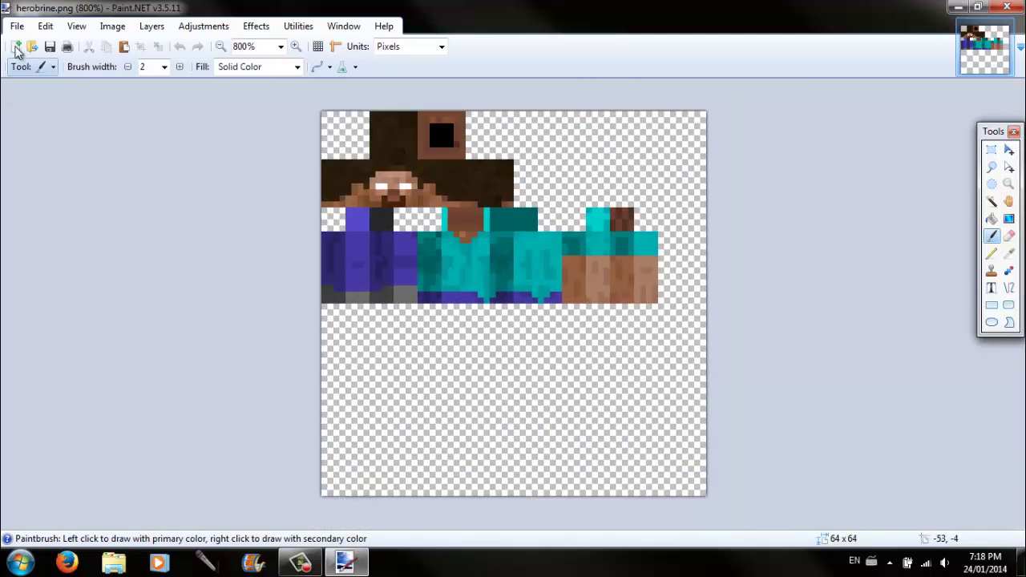
Step: Open Item Template.png from the Desktop alongside the skin image
left_click(17, 26)
left_click(23, 59)
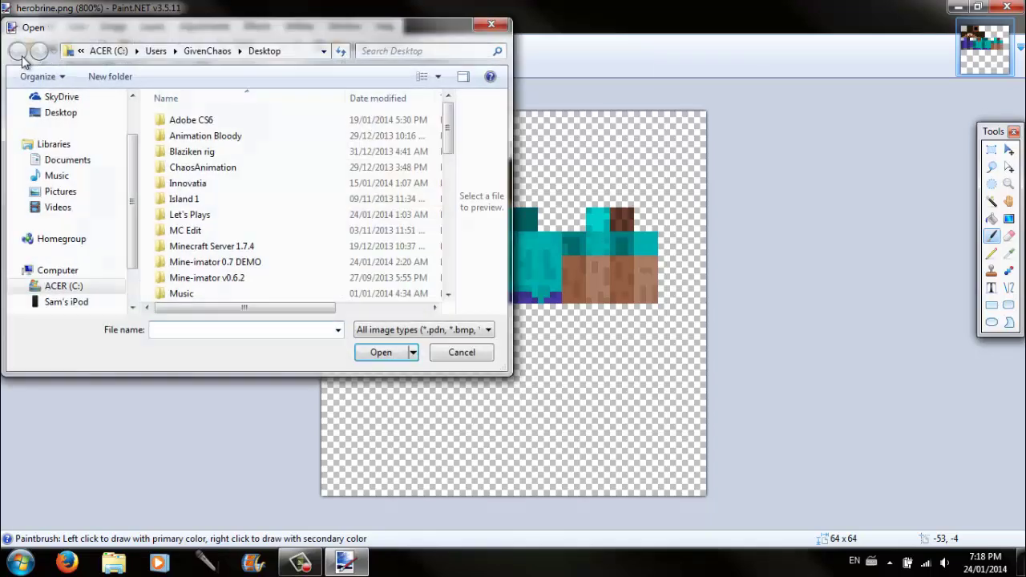
left_click(54, 112)
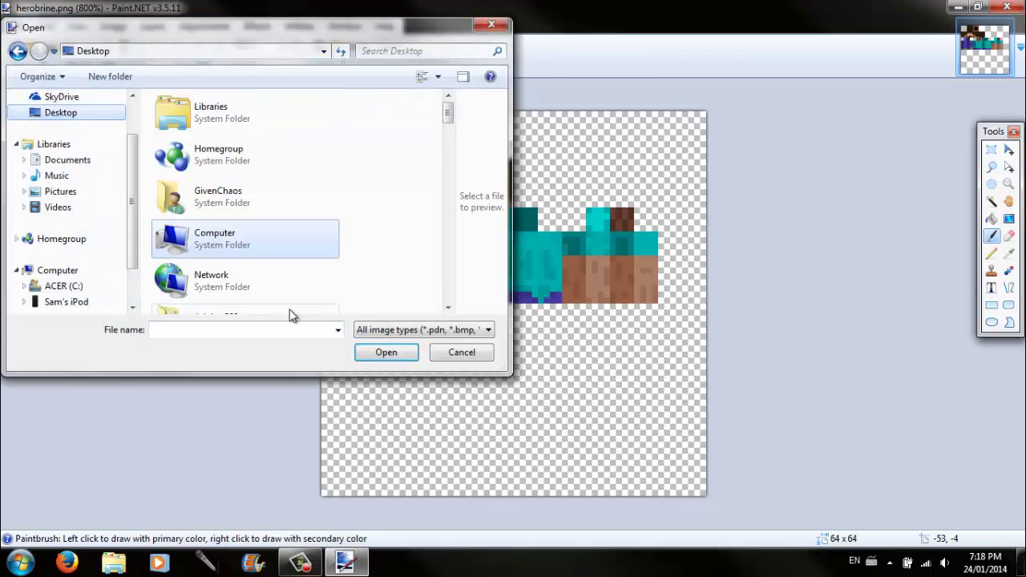
left_click(255, 332)
type("item")
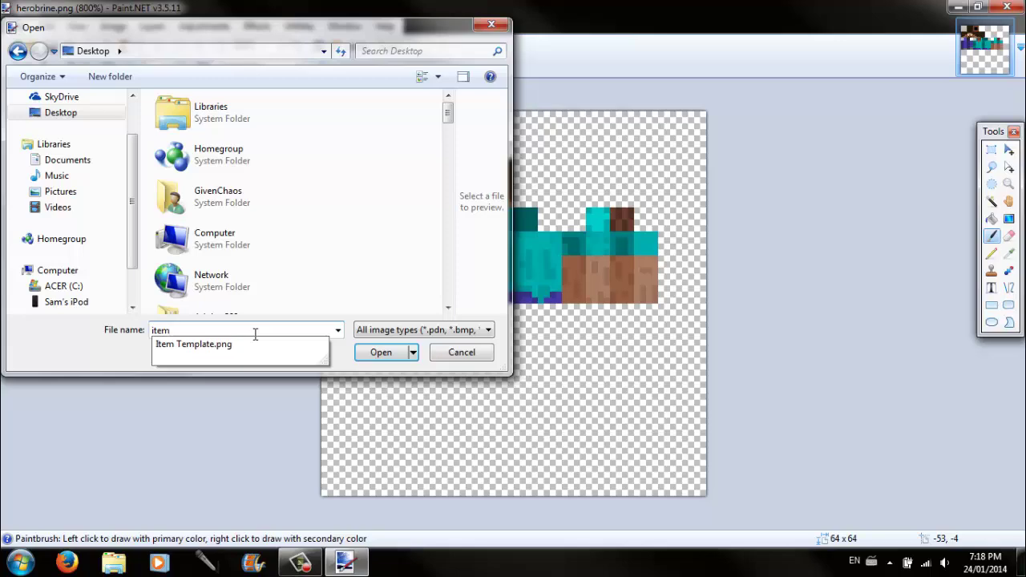
key("Down")
key("Return")
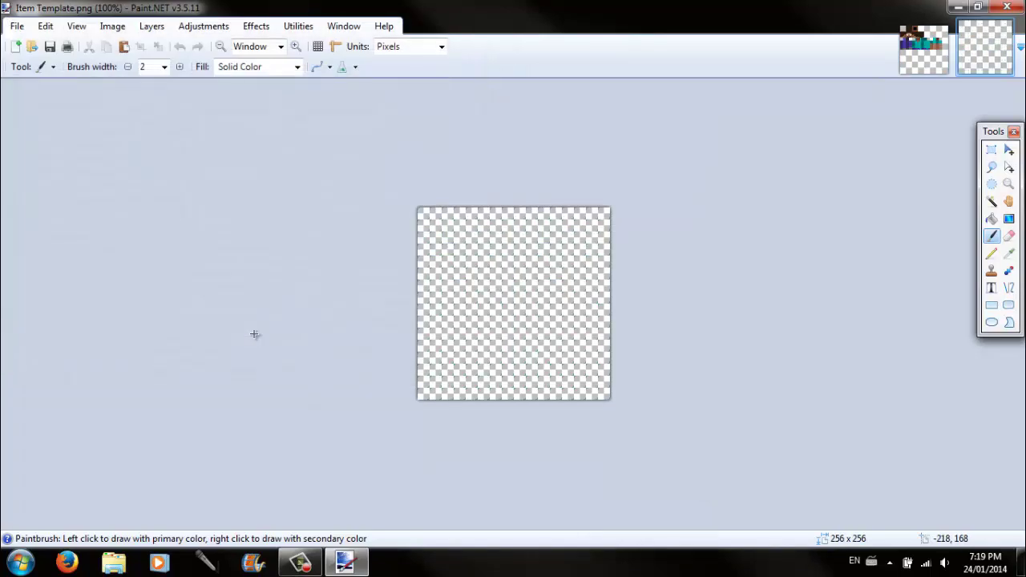
scroll(253, 334, "up", 5, "ctrl")
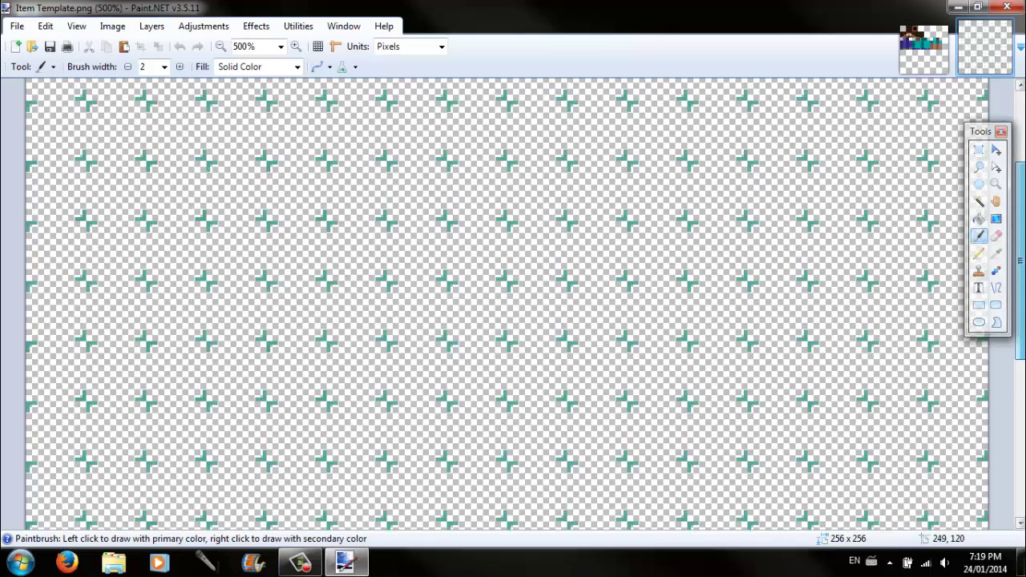
left_click_drag(1023, 252, 1022, 118)
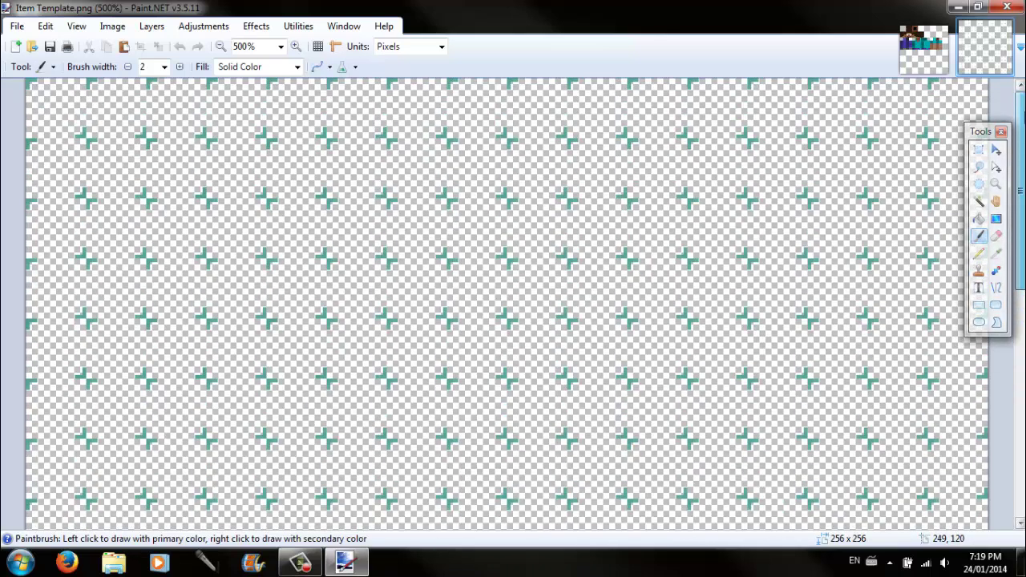
Step: In herobrine.png, select and copy the 8 x 8 pixel top face of the head with Rectangle Select
left_click(925, 41)
key("ctrl+plus")
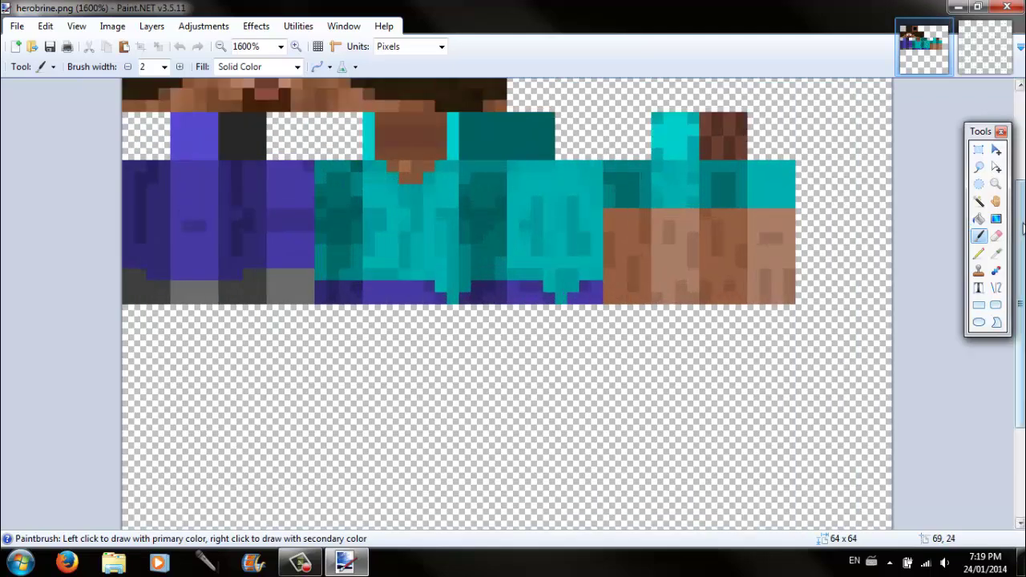
left_click_drag(1021, 197, 1021, 107)
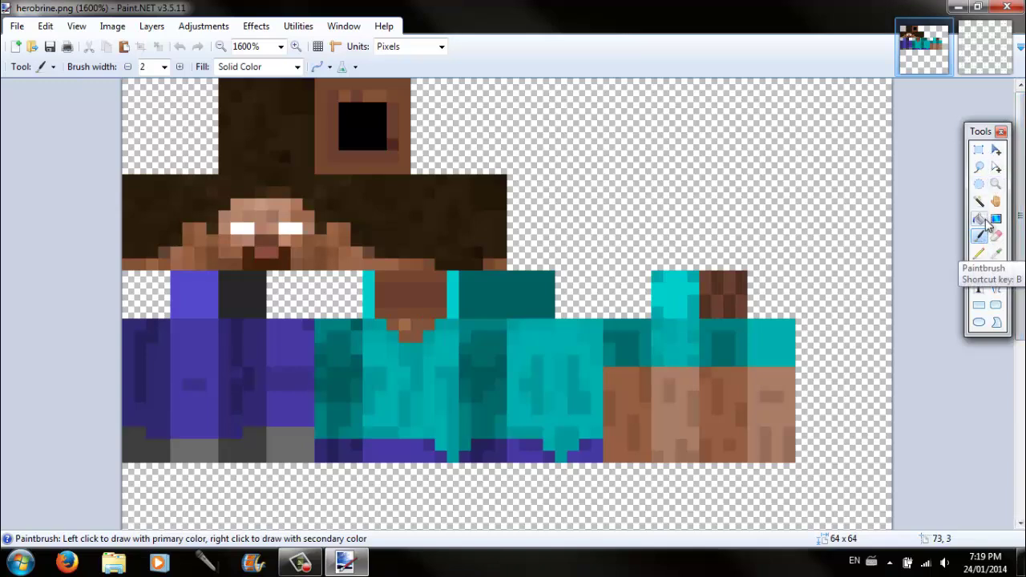
left_click(983, 155)
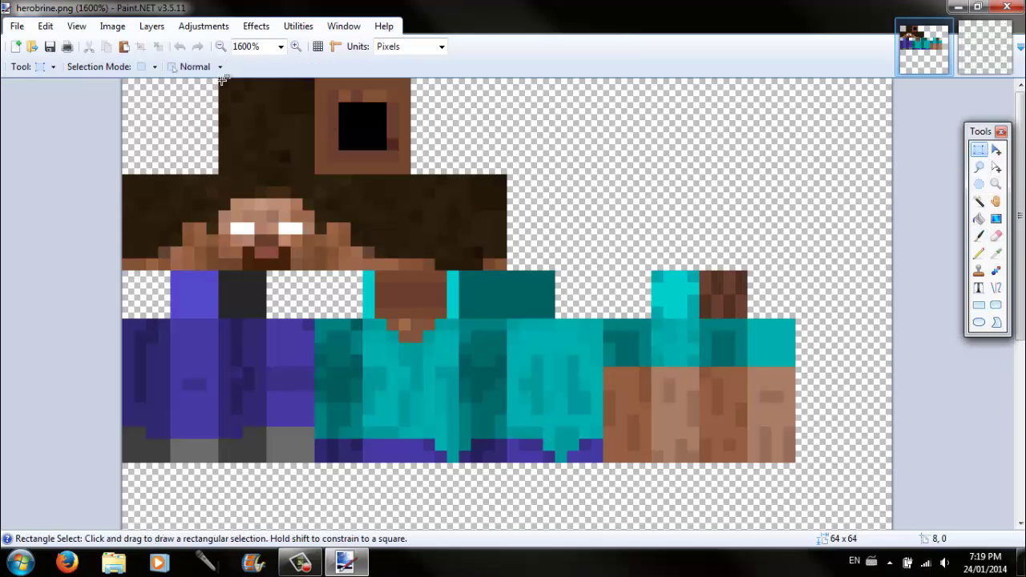
left_click_drag(223, 78, 310, 170)
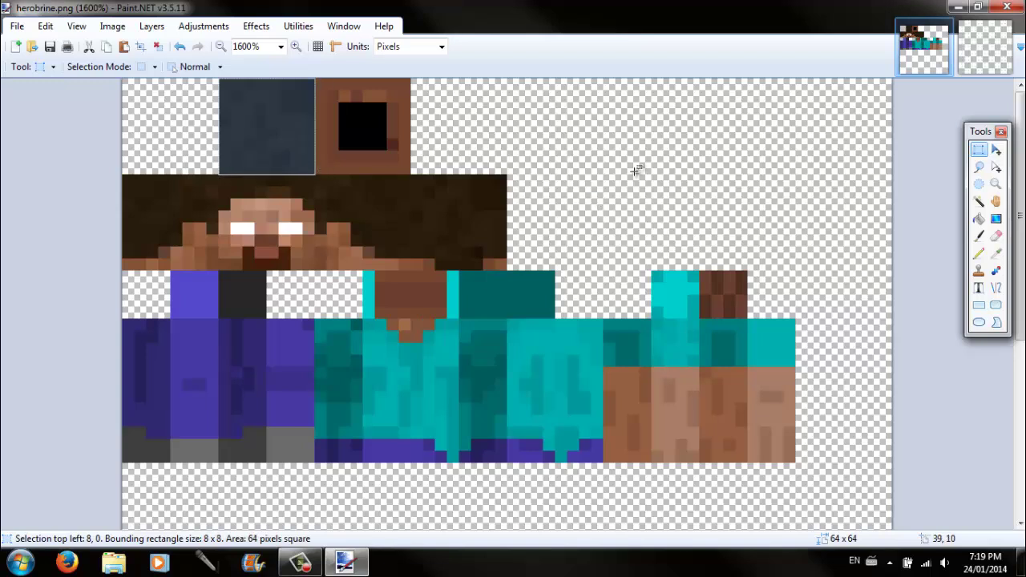
Step: Paste the head's top face into Item Template.png, scale it to 16 x 16 in the top row's second cell with Pixelated quality, and deselect
left_click(980, 71)
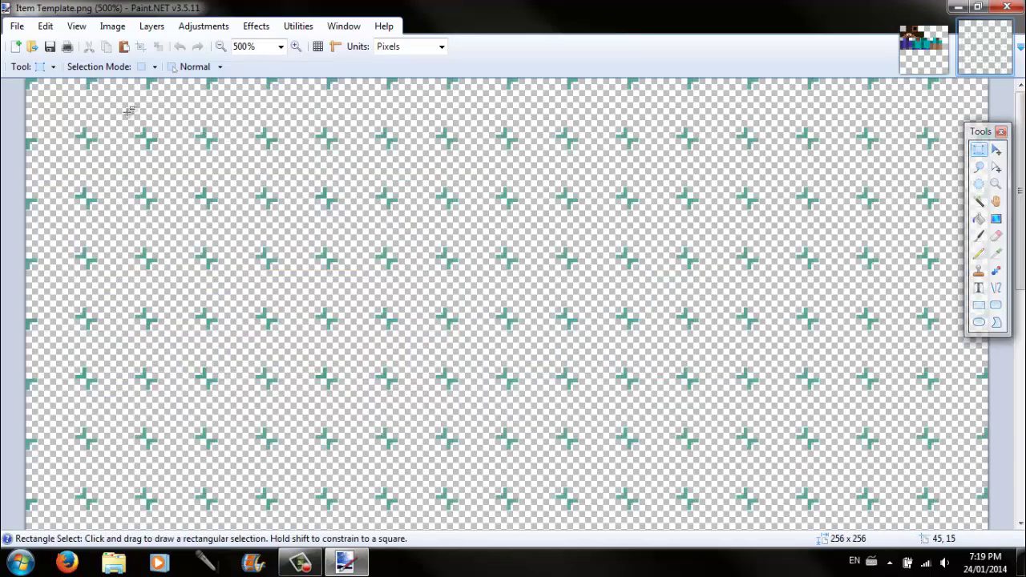
key("ctrl+v")
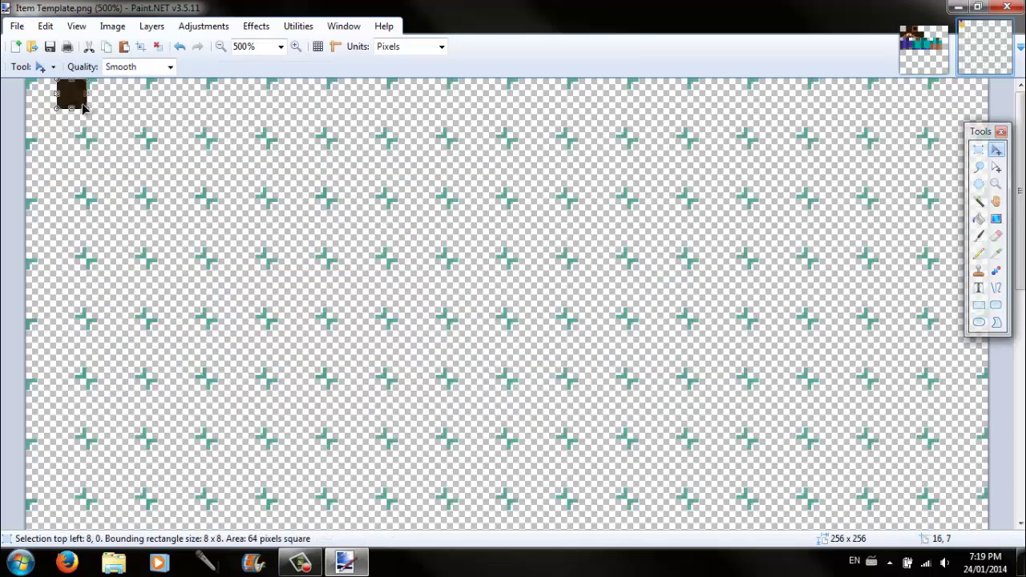
left_click_drag(77, 104, 149, 142)
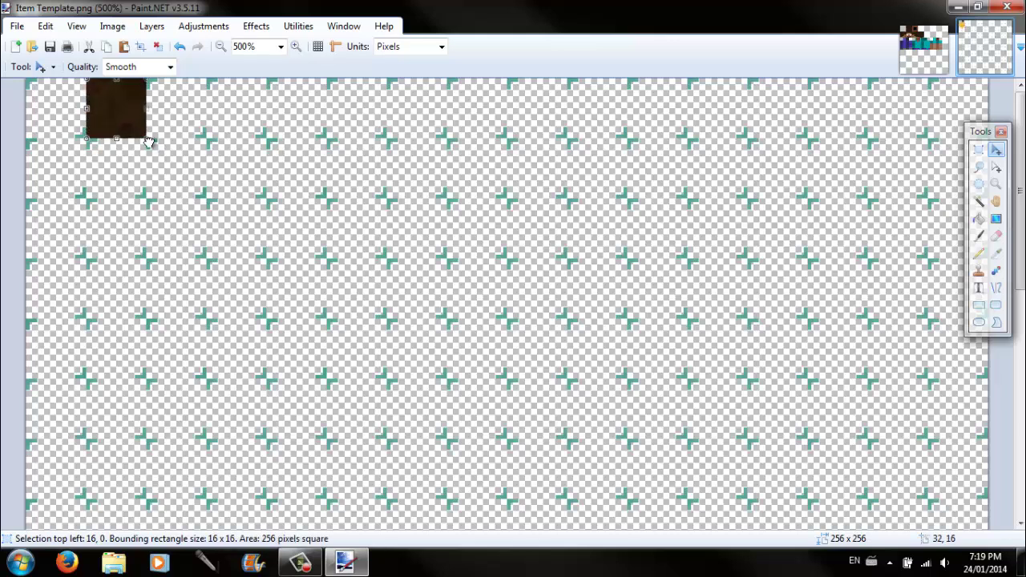
left_click(169, 68)
left_click(153, 97)
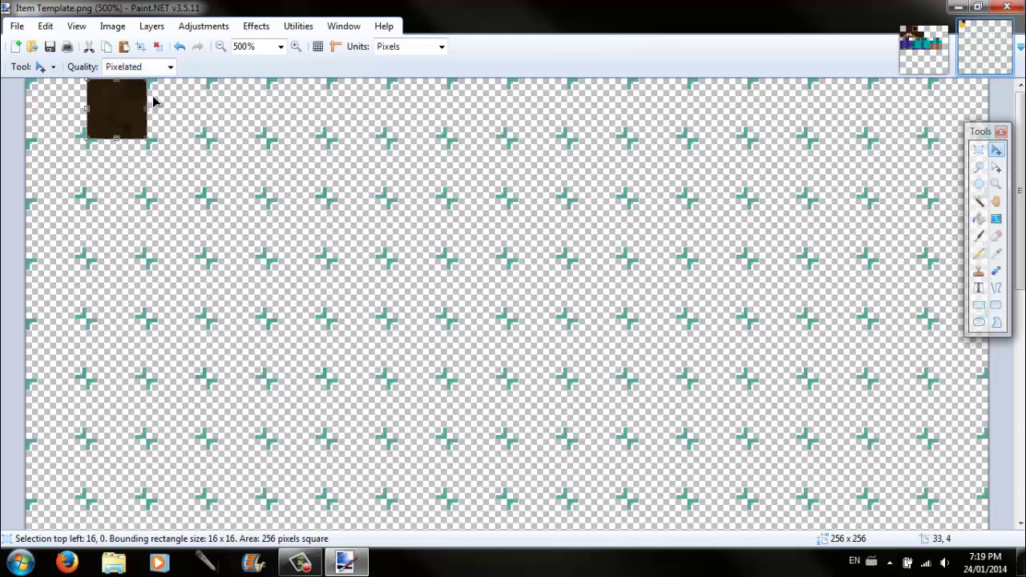
key("ctrl+d")
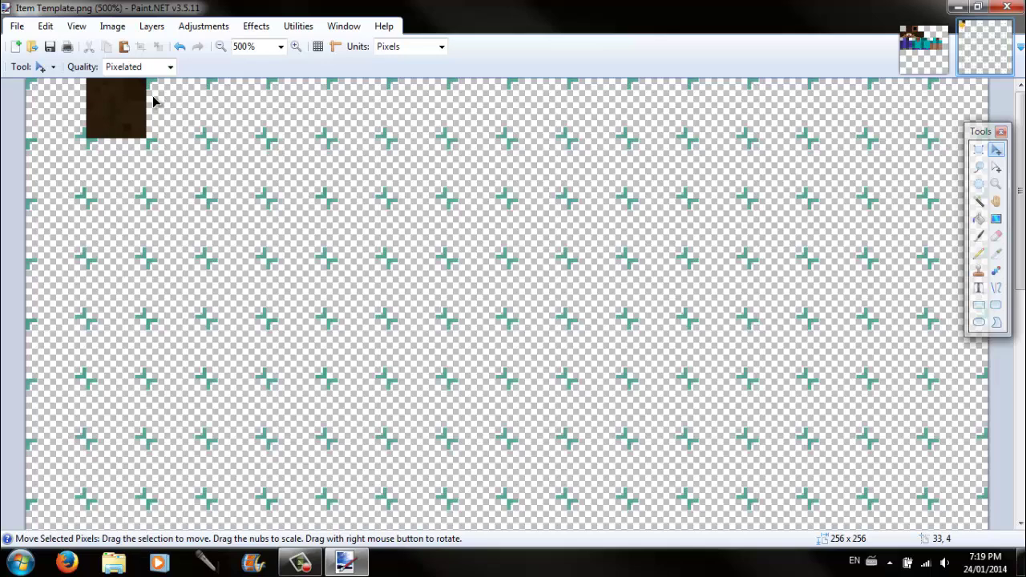
Step: In herobrine.png, select and copy the 32 x 8 pixel strip of head side faces with Rectangle Select
key("ctrl+plus")
key("ctrl+plus")
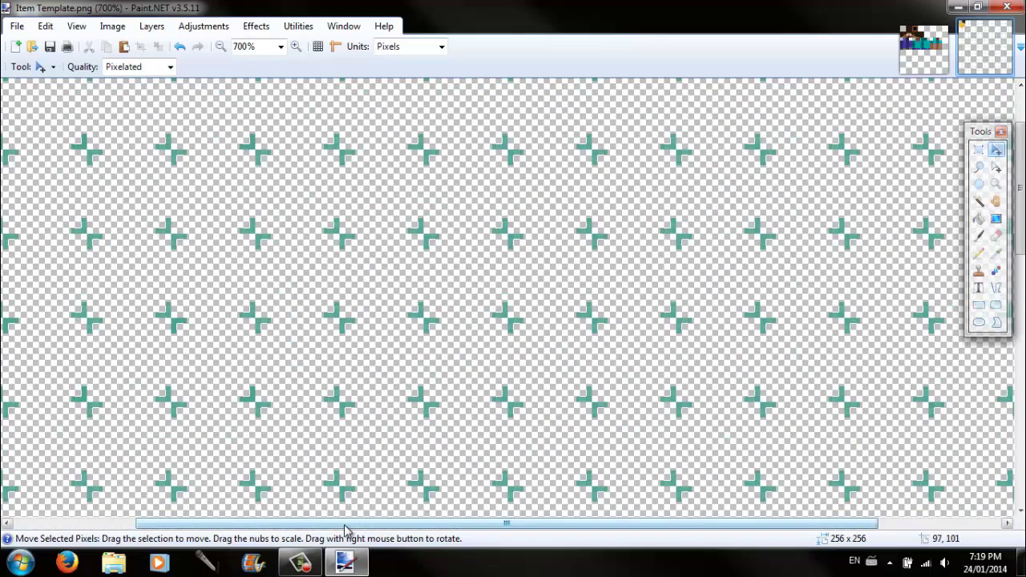
left_click_drag(346, 523, 235, 523)
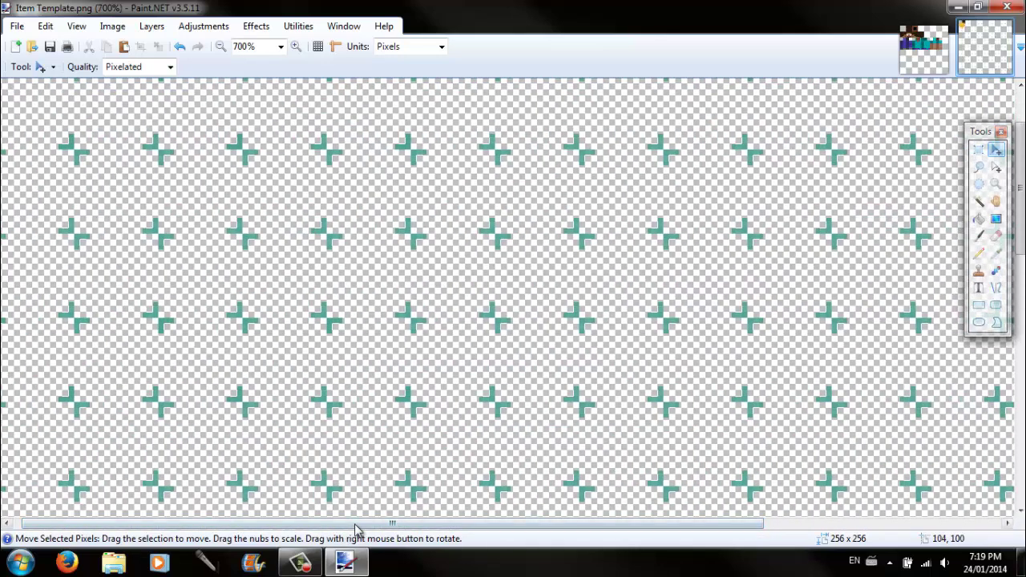
left_click_drag(357, 525, 304, 533)
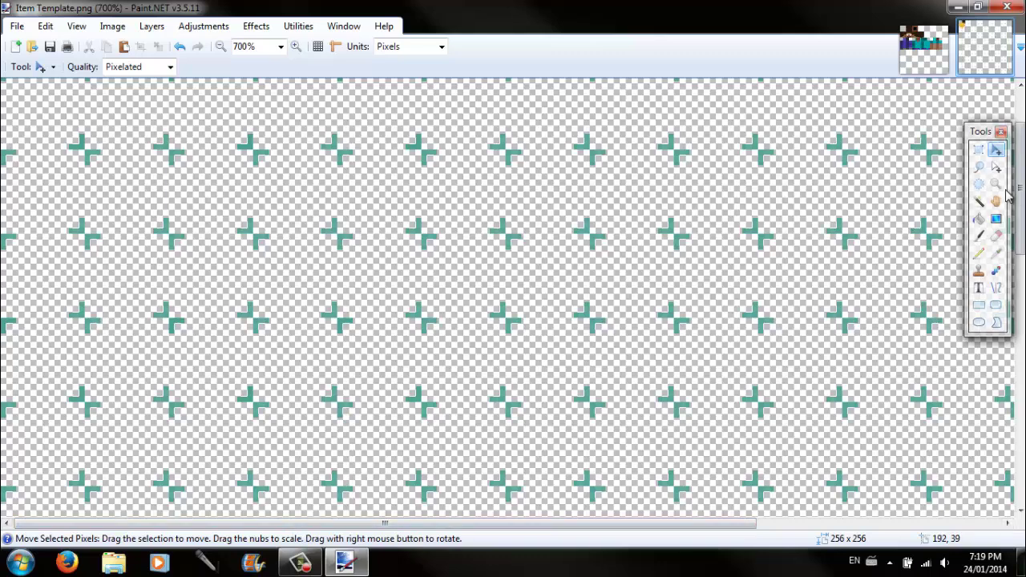
left_click_drag(1020, 195, 1020, 136)
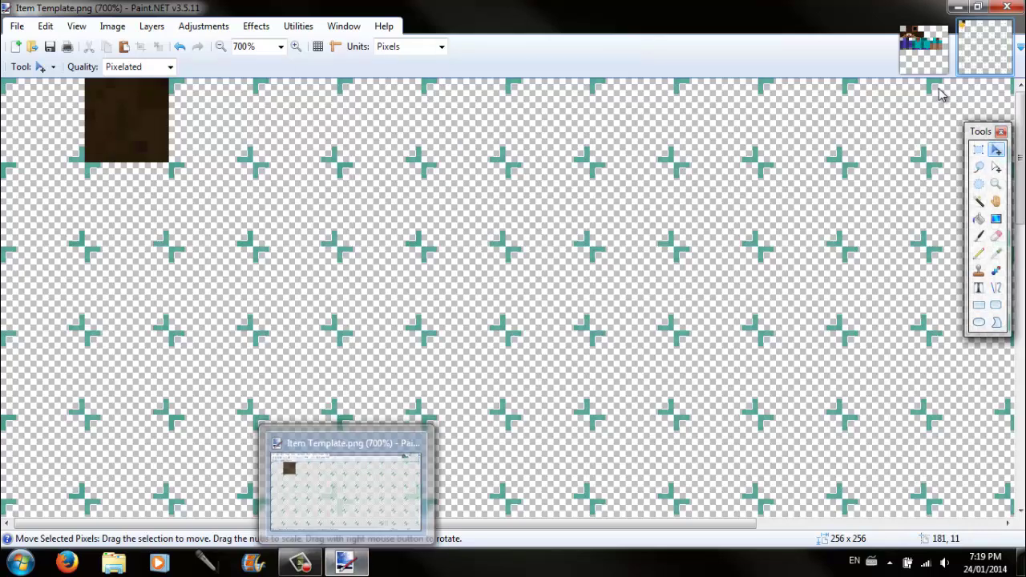
left_click(930, 65)
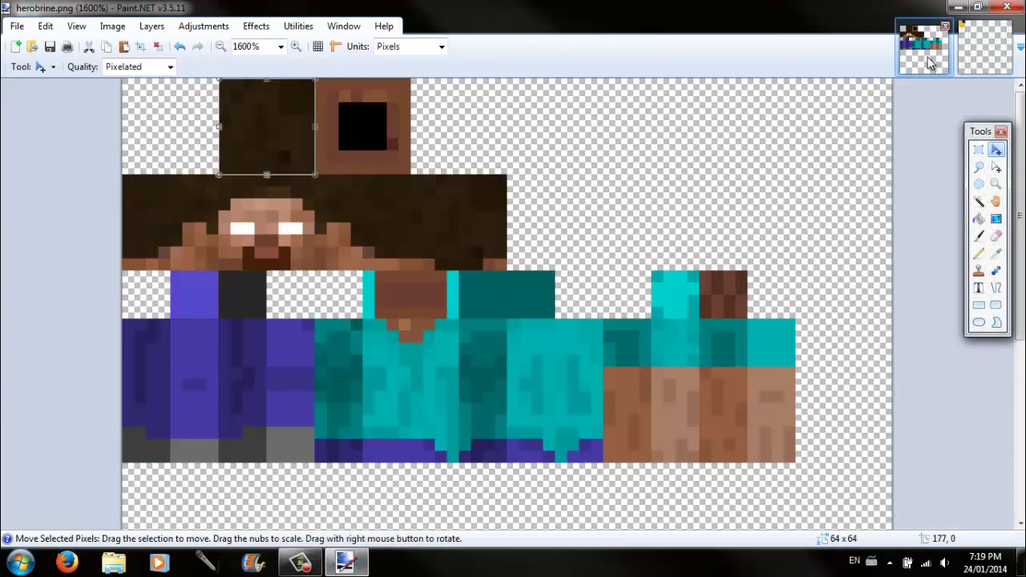
left_click(979, 150)
left_click_drag(122, 174, 501, 264)
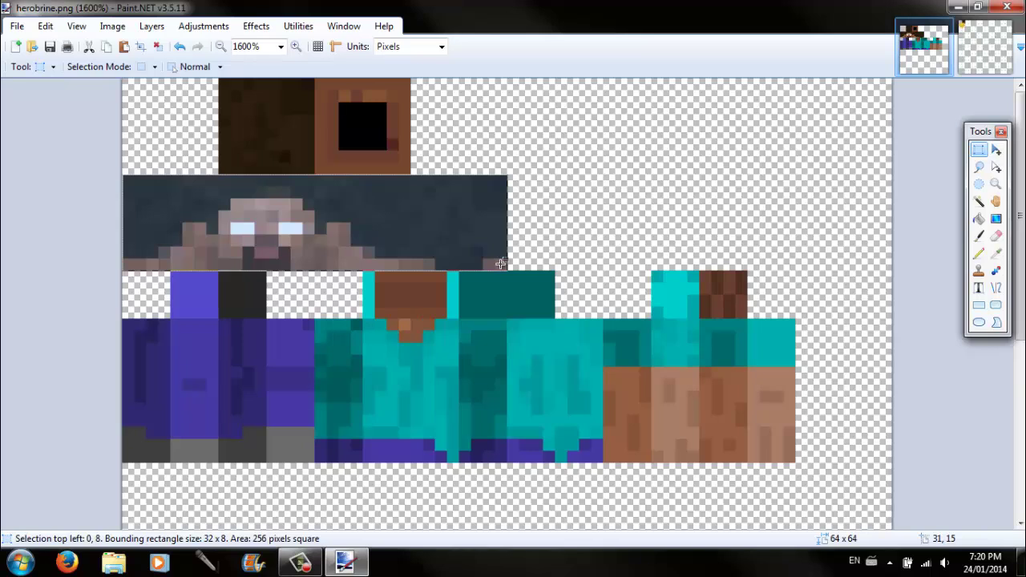
Step: Paste the head side-face strip into Item Template.png, scale it to 64 x 16 across the second row's first four cells, and deselect
left_click(985, 49)
key("ctrl+v")
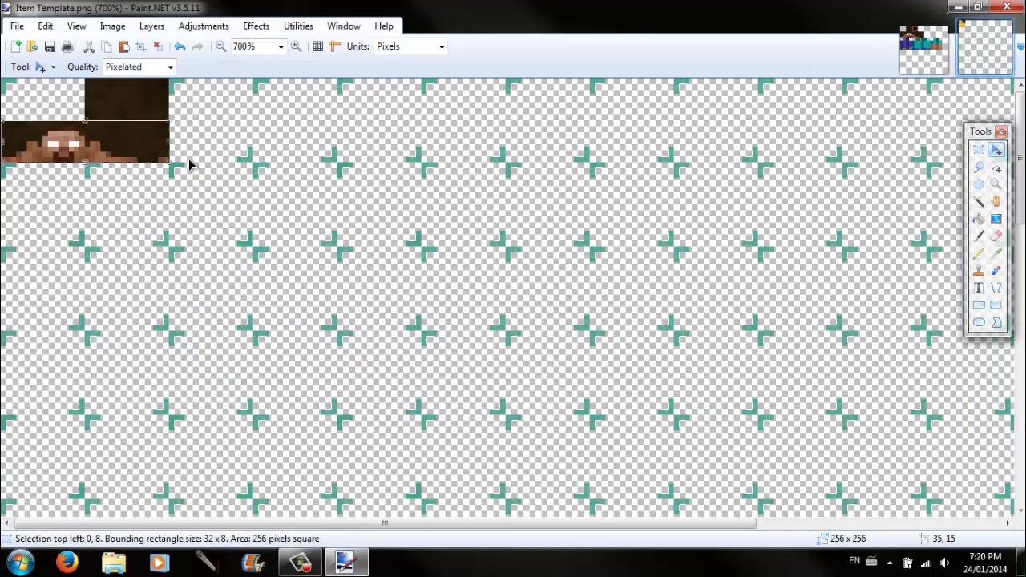
left_click_drag(157, 160, 338, 167)
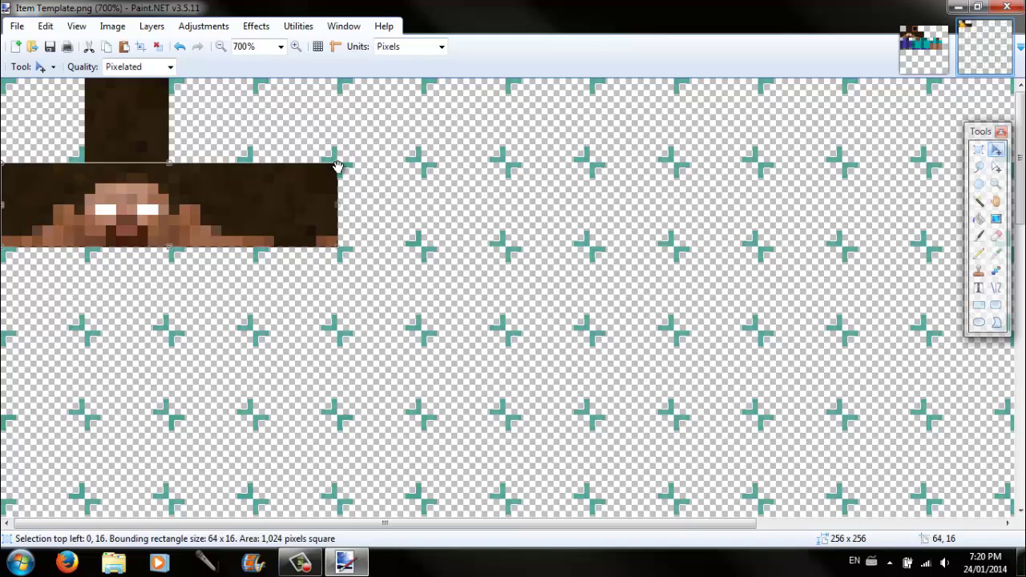
key("ctrl+d")
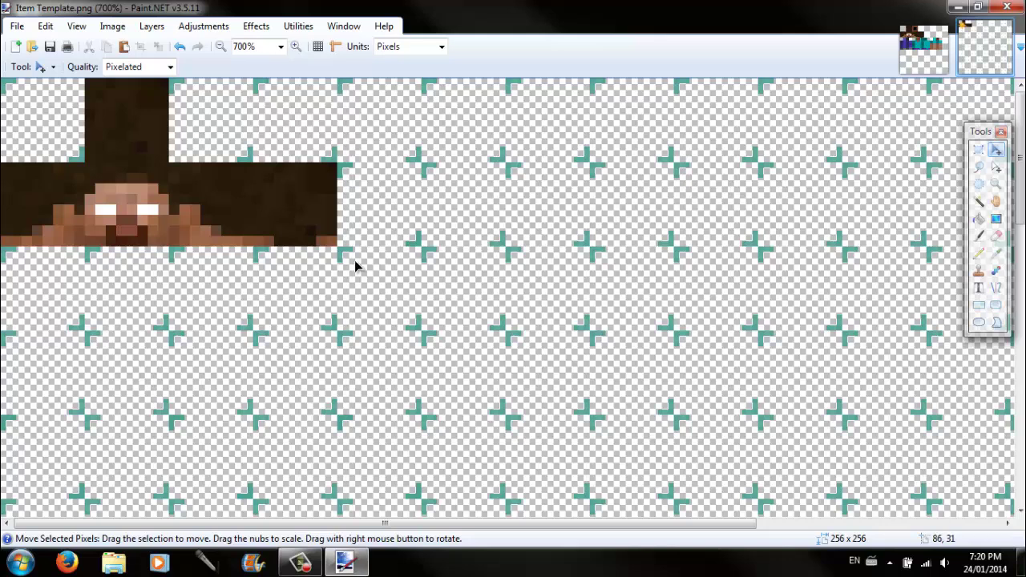
Step: Erase the skin-coloured pixels along the head strip's bottom edge with Rectangle Select, including the 52 x 2 pixel run, keeping the dark hair
left_click(978, 150)
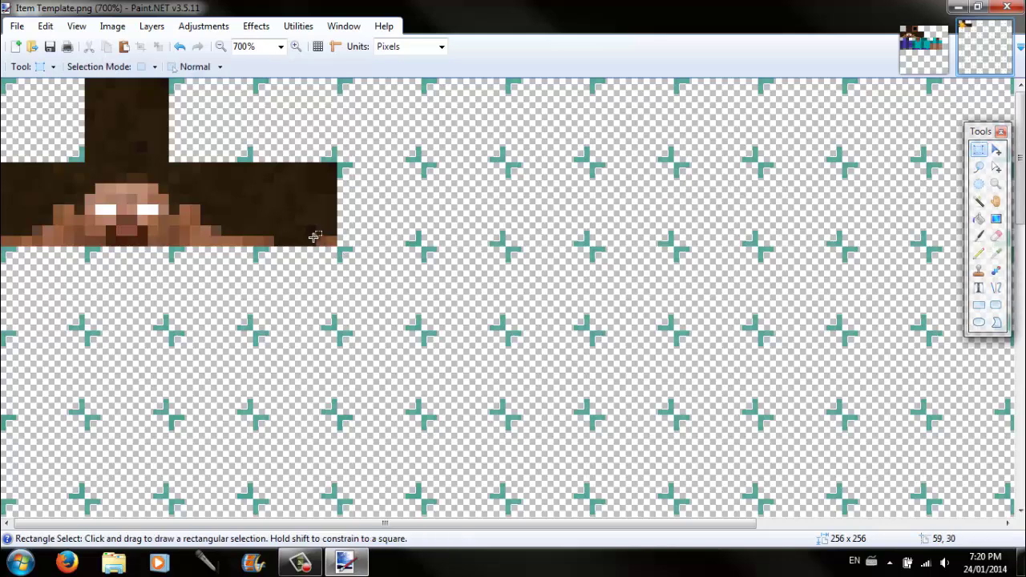
left_click_drag(318, 235, 337, 246)
key("Delete")
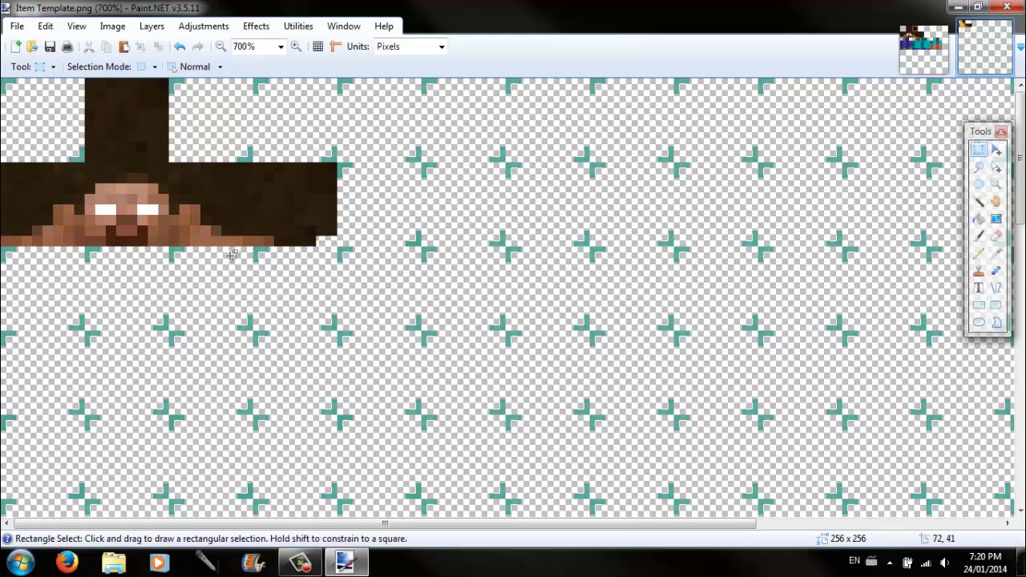
left_click_drag(4, 234, 271, 244)
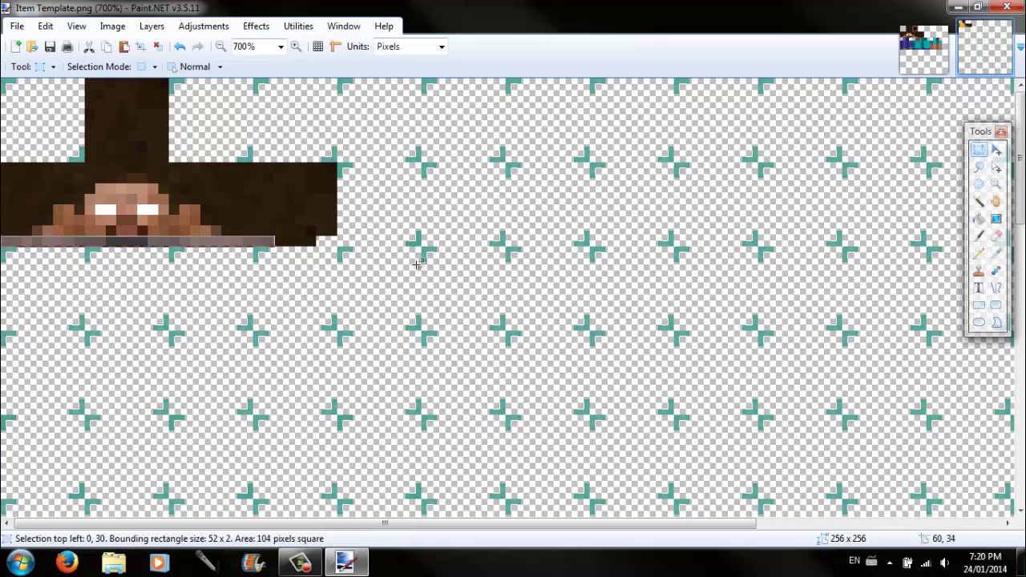
key("Delete")
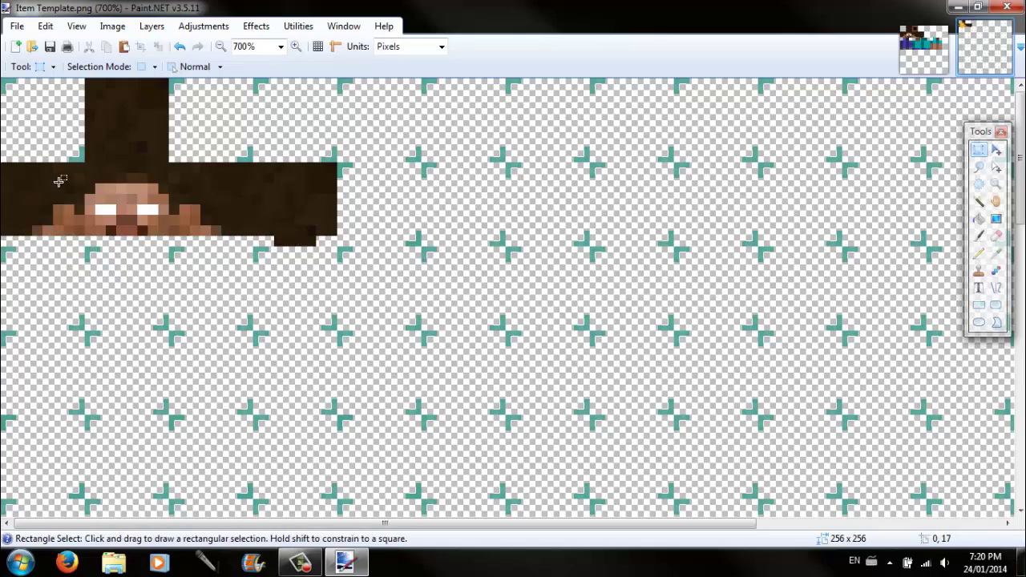
Step: Erase the face and the skin-coloured pixels to its right on the head strip, leaving only the hair there
left_click_drag(94, 182, 161, 245)
key("Delete")
mouse_move(154, 194)
left_mouse_down()
mouse_move(166, 233)
mouse_move(202, 238)
mouse_move(197, 213)
left_mouse_up()
key("Delete")
key("Delete")
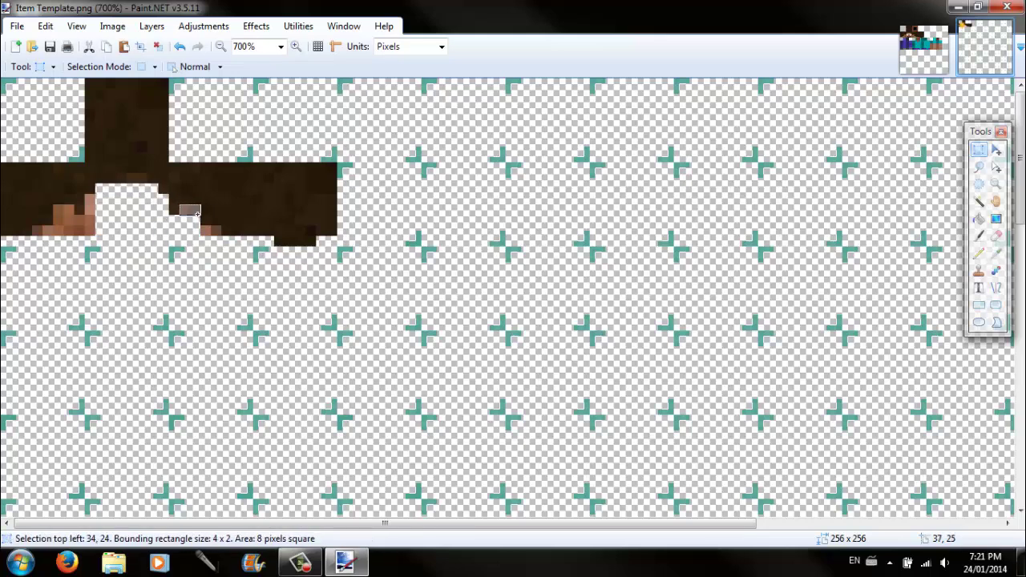
key("Delete")
key("Delete")
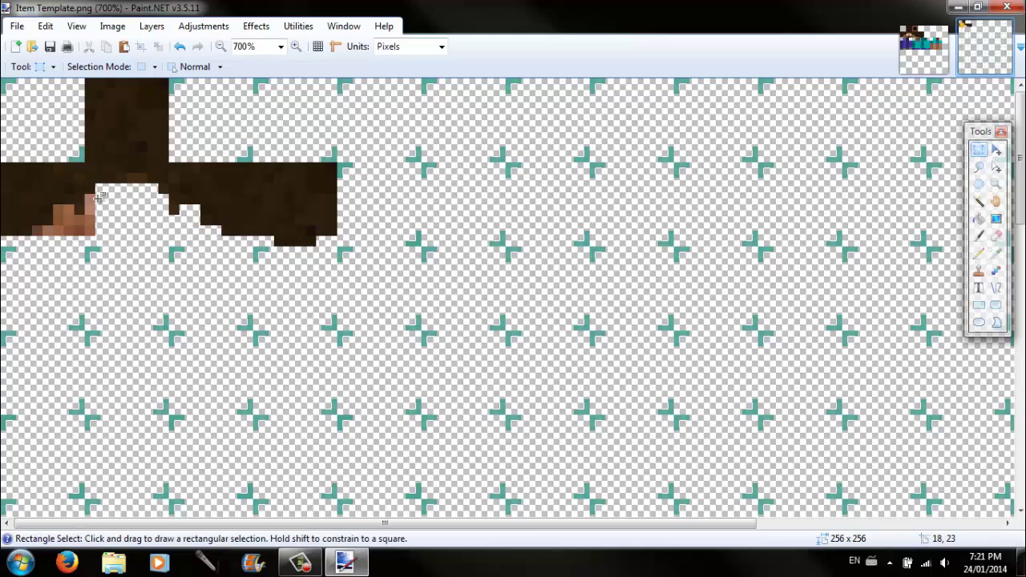
Step: Erase the remaining skin-coloured pixels left of the face area so that only the hair is left on the strip
mouse_move(98, 197)
left_mouse_down()
mouse_move(87, 233)
mouse_move(60, 212)
mouse_move(35, 228)
mouse_move(74, 206)
left_mouse_up()
key("Delete")
key("Delete")
key("Delete")
left_click_drag(60, 224, 58, 203)
left_click(73, 211)
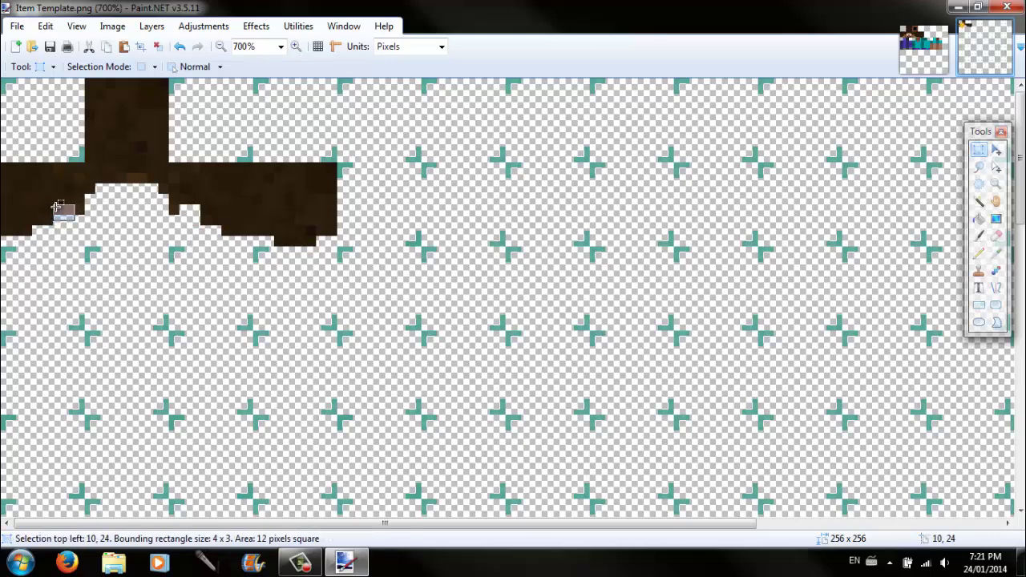
key("Delete")
key("alt+v")
key("Escape")
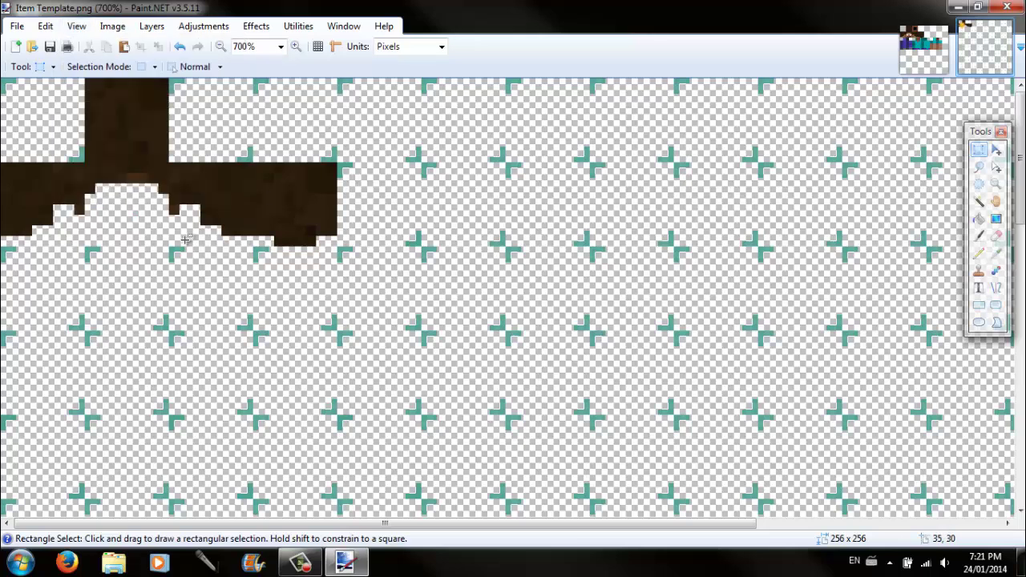
Step: Save the edited template to the Desktop as a PNG named Herobrines Amazing Hair with Auto-detect bit depth
left_click(17, 26)
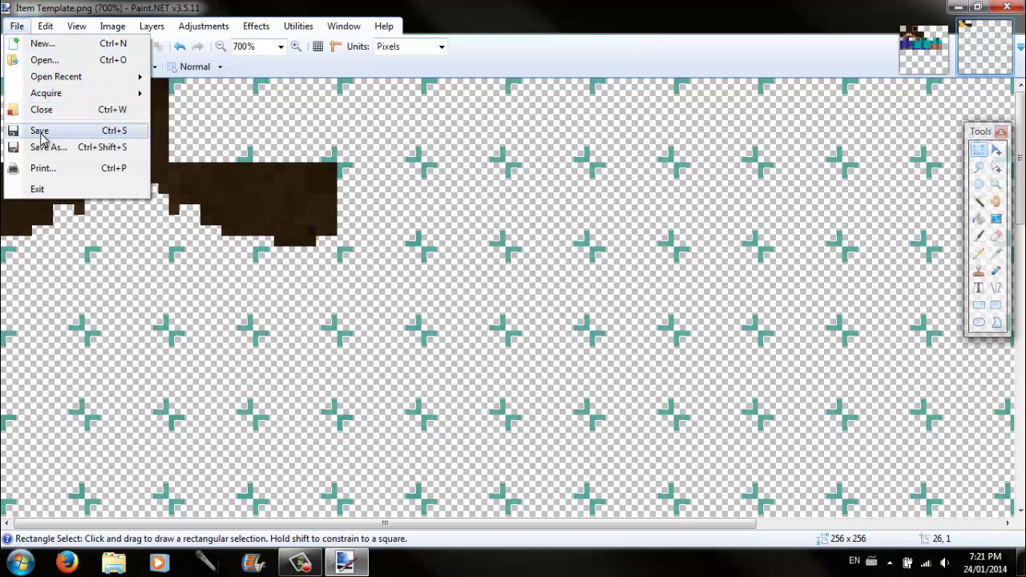
left_click(40, 132)
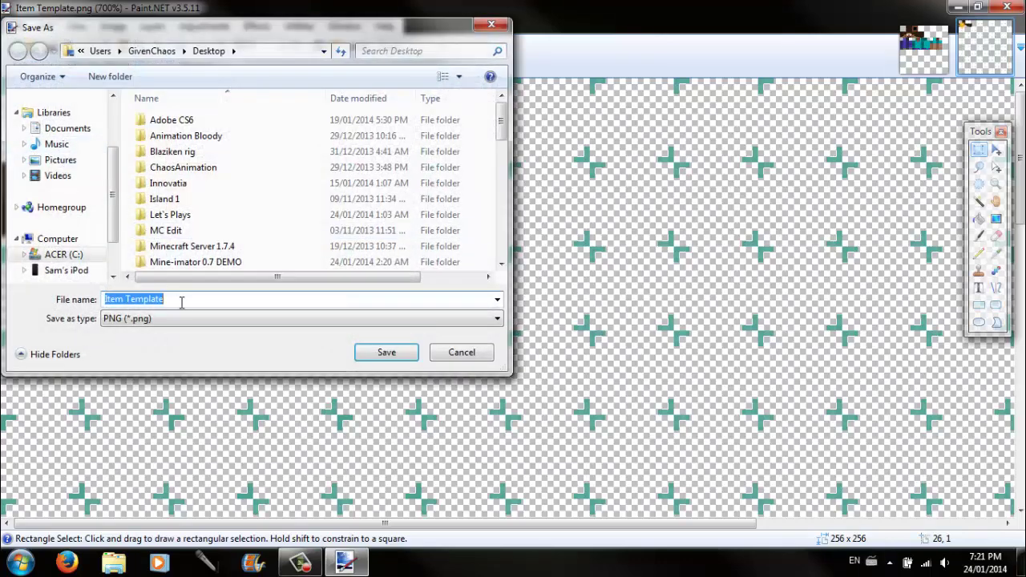
type("Herobri")
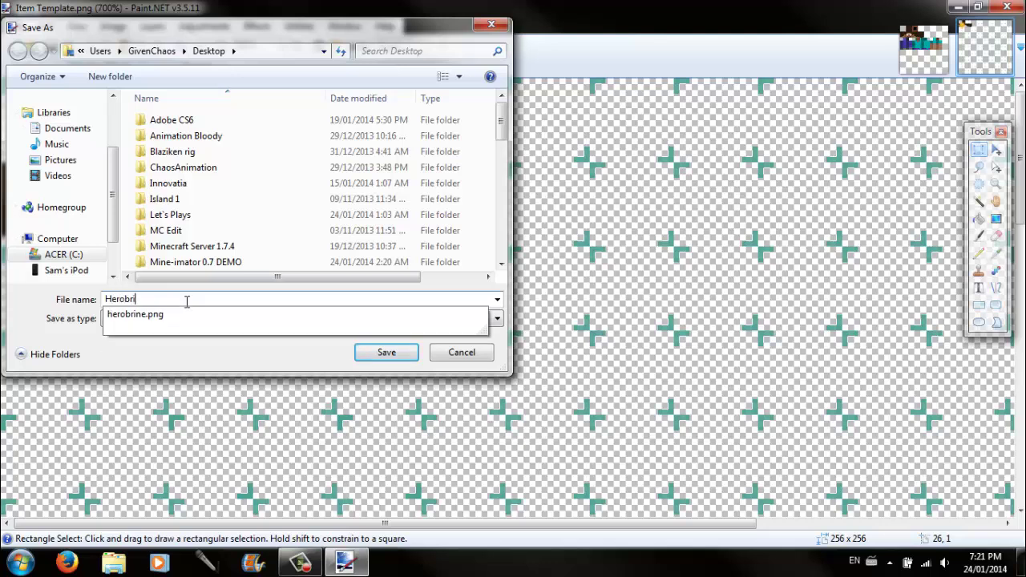
type("nes Amazing Hair")
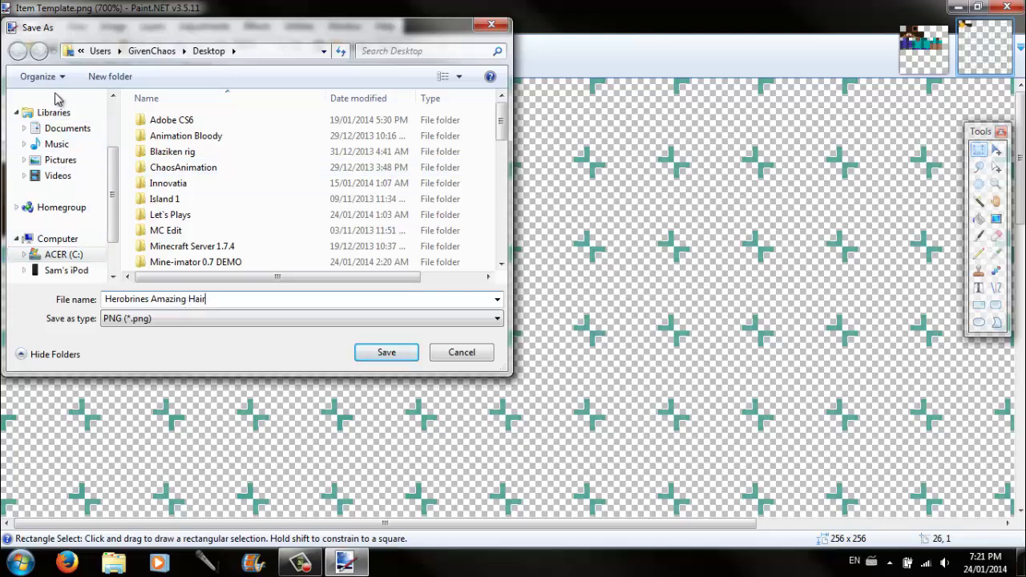
left_click(207, 51)
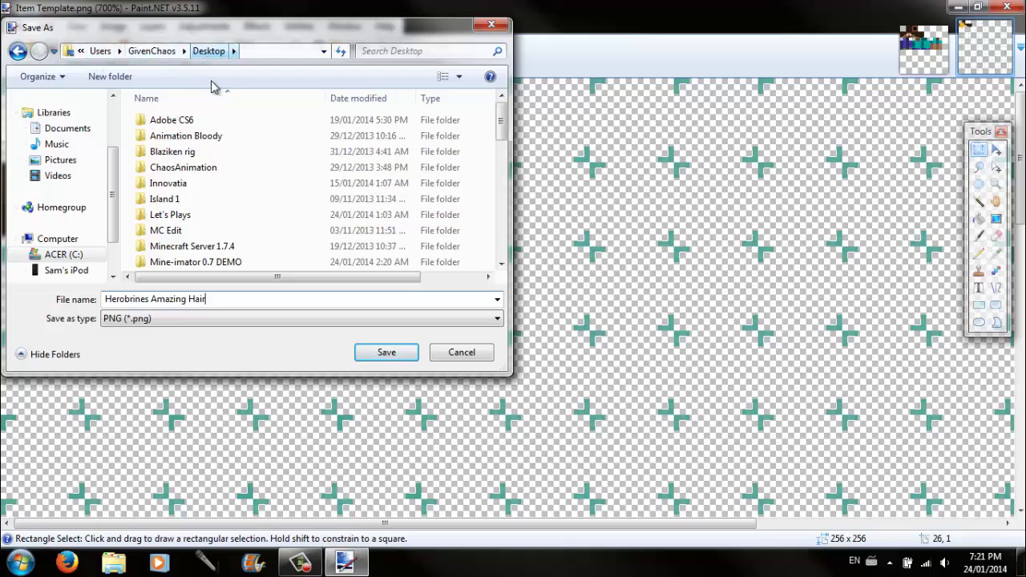
left_click(374, 353)
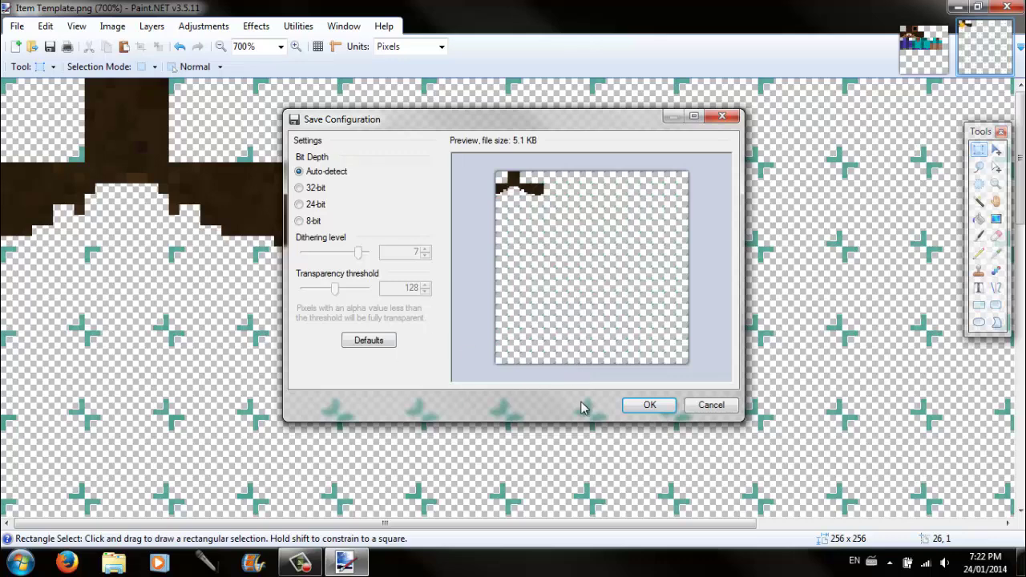
left_click(646, 406)
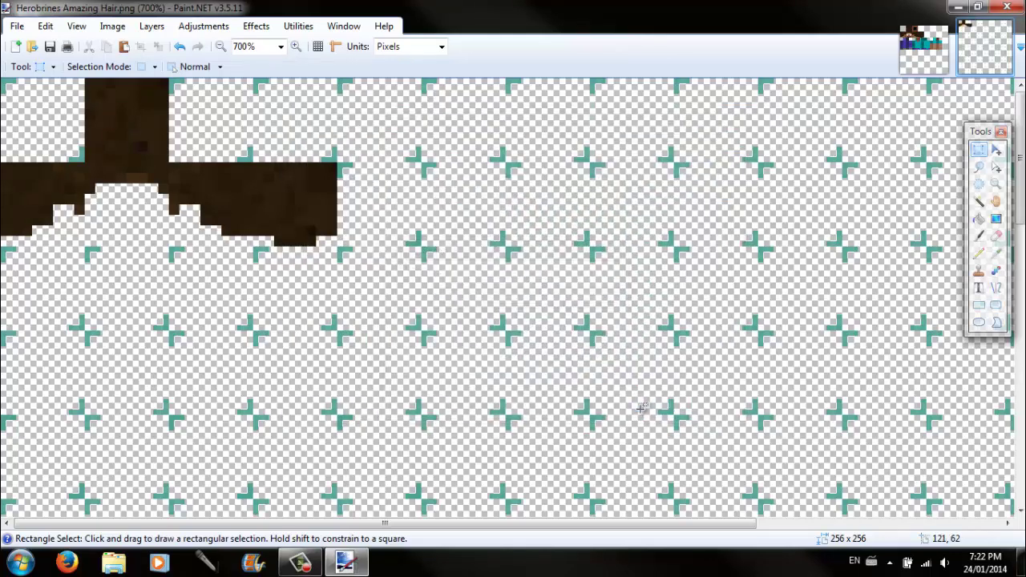
Step: Close Paint.NET, move Item Template to the desktop's lower right corner, and place Herobrines Amazing Hair beside the herobrine file
left_click(1000, 8)
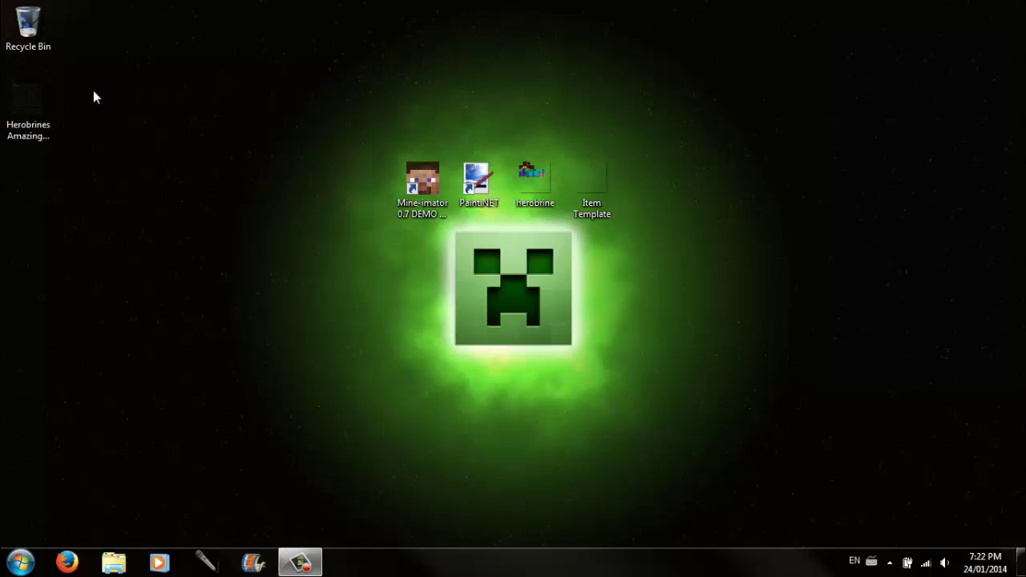
left_click_drag(30, 102, 998, 493)
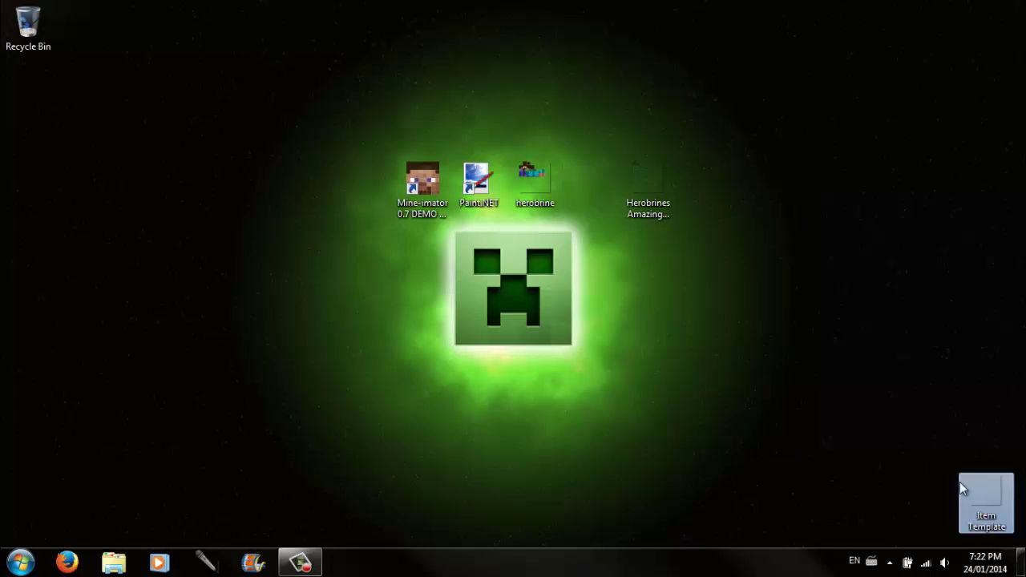
left_click_drag(649, 191, 594, 198)
left_click(669, 208)
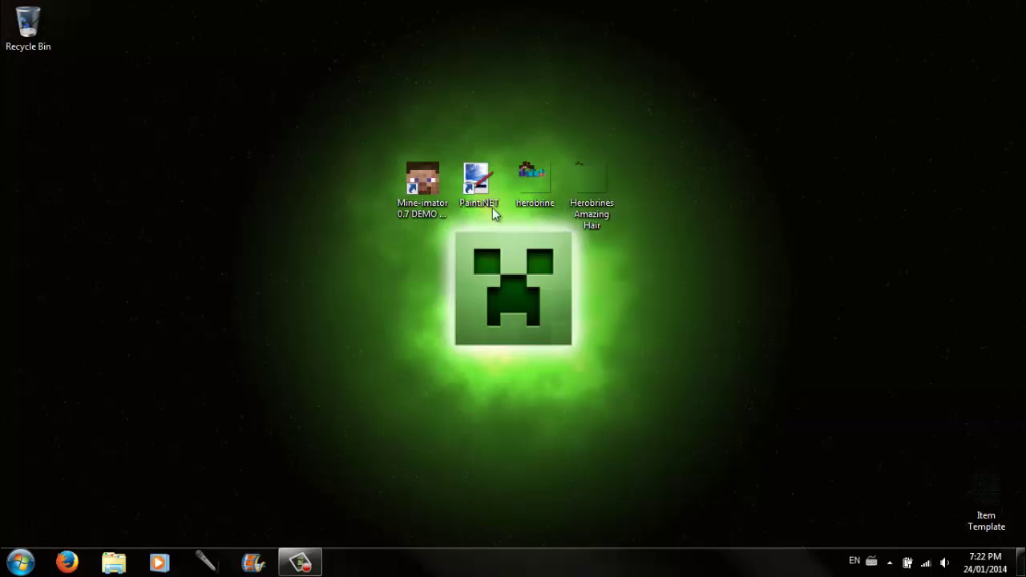
Step: Launch Mine-imator 0.7 DEMO from the desktop and add a character to the project library
double_click(423, 189)
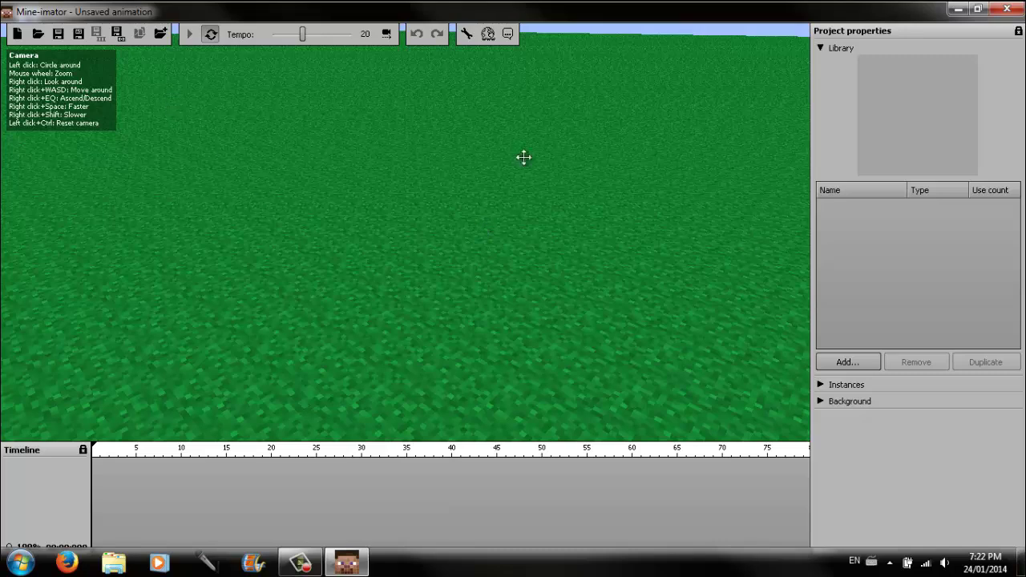
left_click(847, 362)
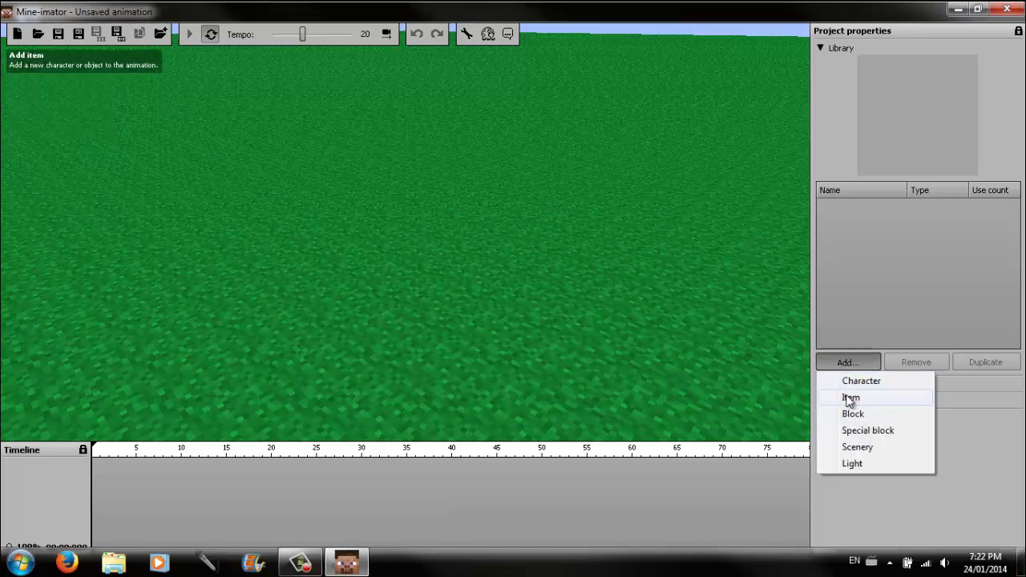
left_click(850, 378)
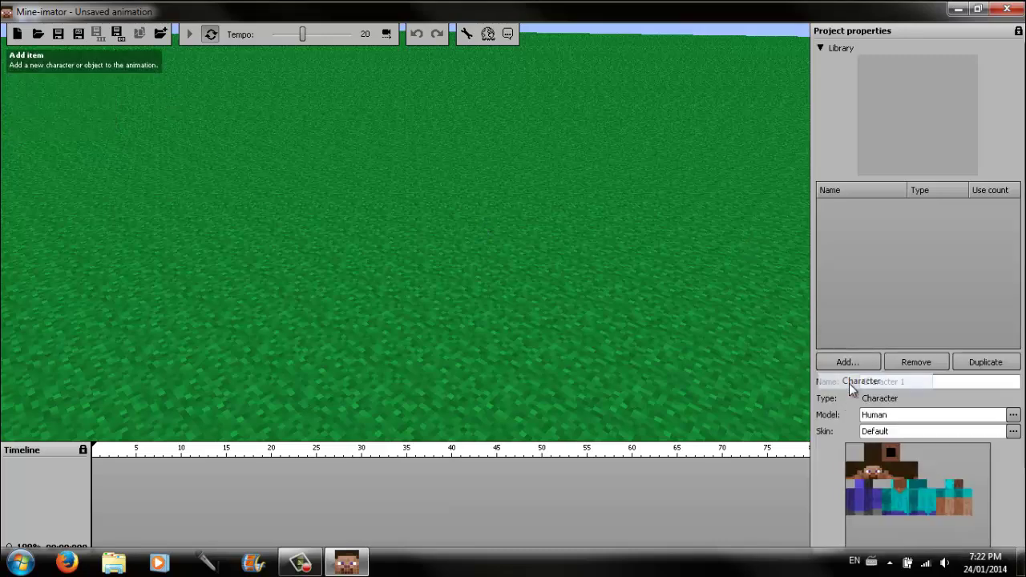
Step: Load herobrine.png from the Desktop as the new character's skin
left_click(1001, 431)
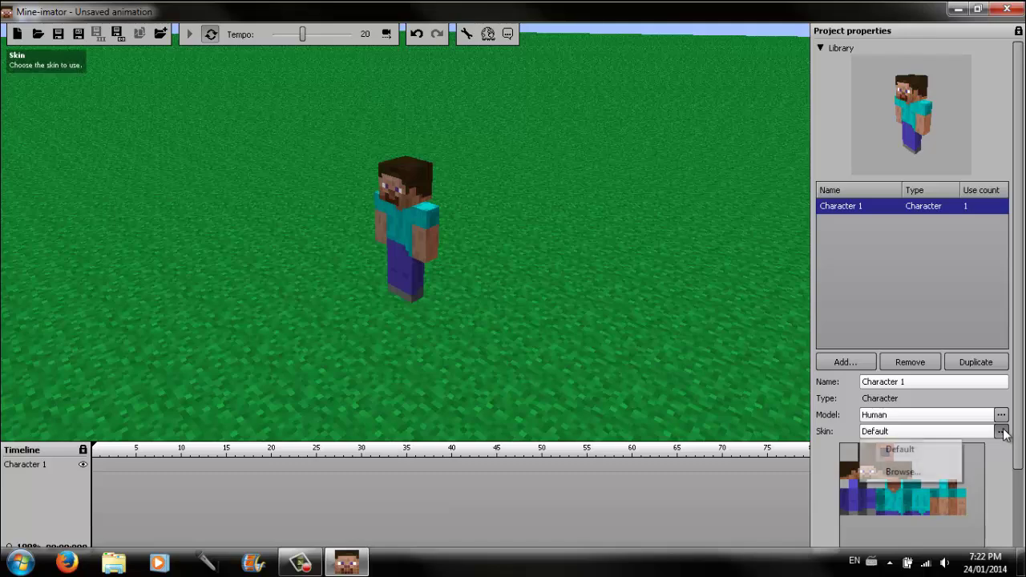
left_click(929, 473)
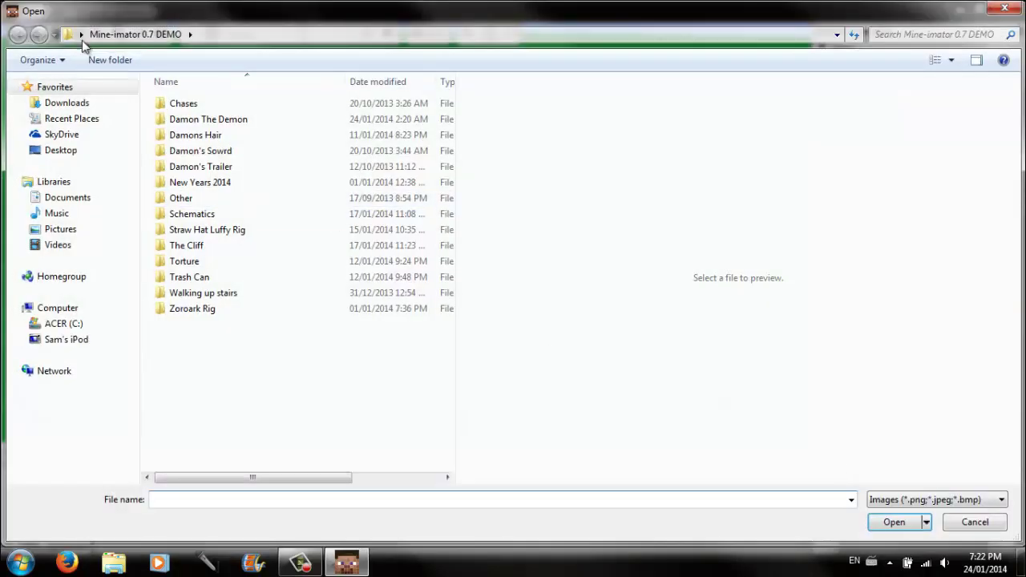
left_click(81, 33)
left_click(103, 50)
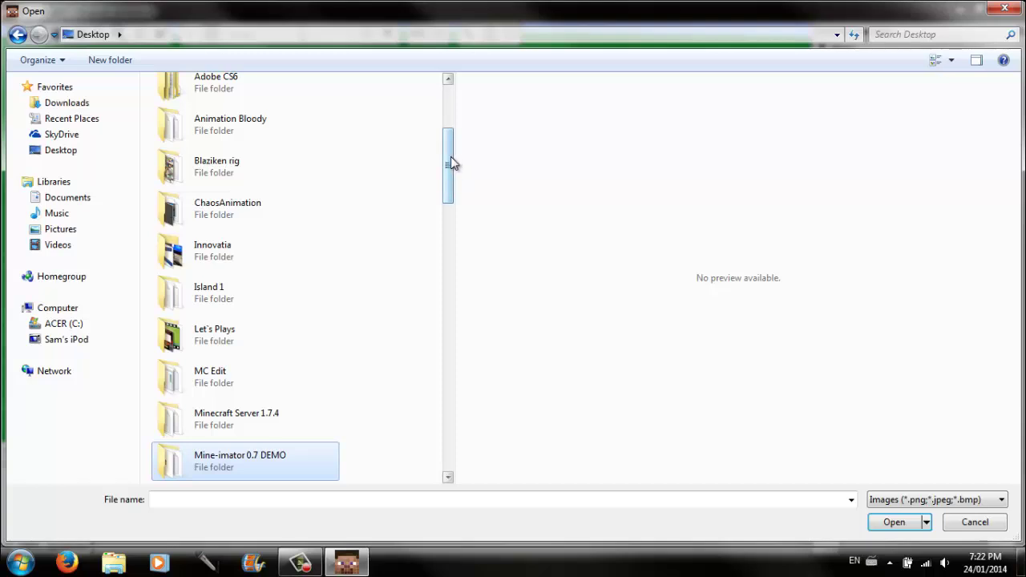
left_click_drag(451, 163, 439, 487)
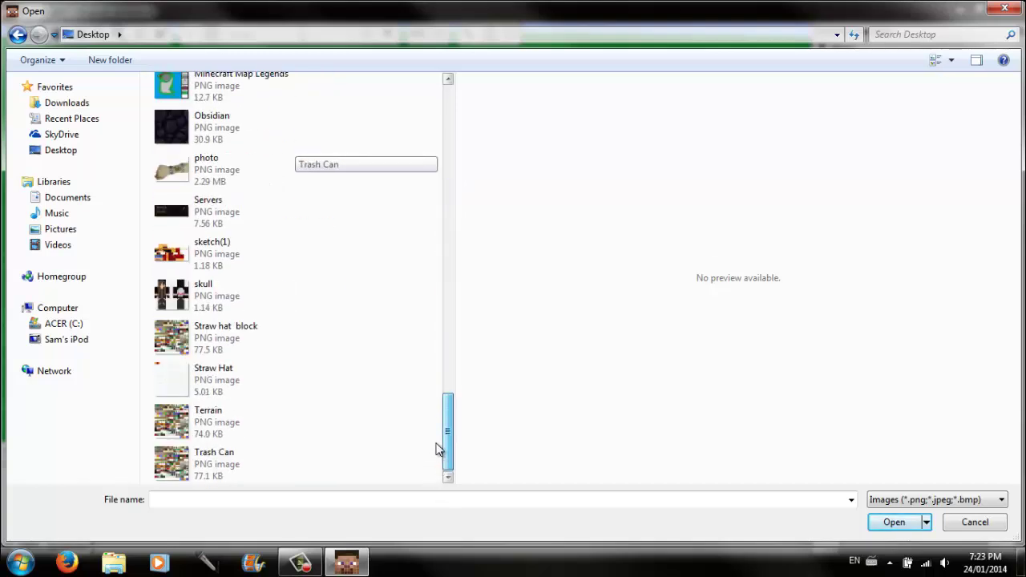
scroll(439, 425, "up", 4)
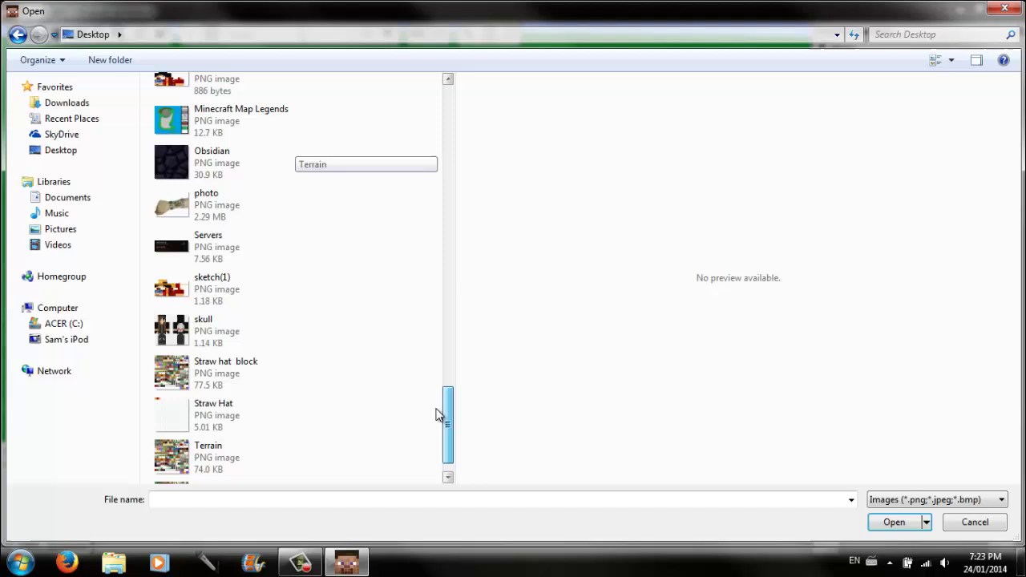
left_click(350, 500)
type("hero")
key("Down")
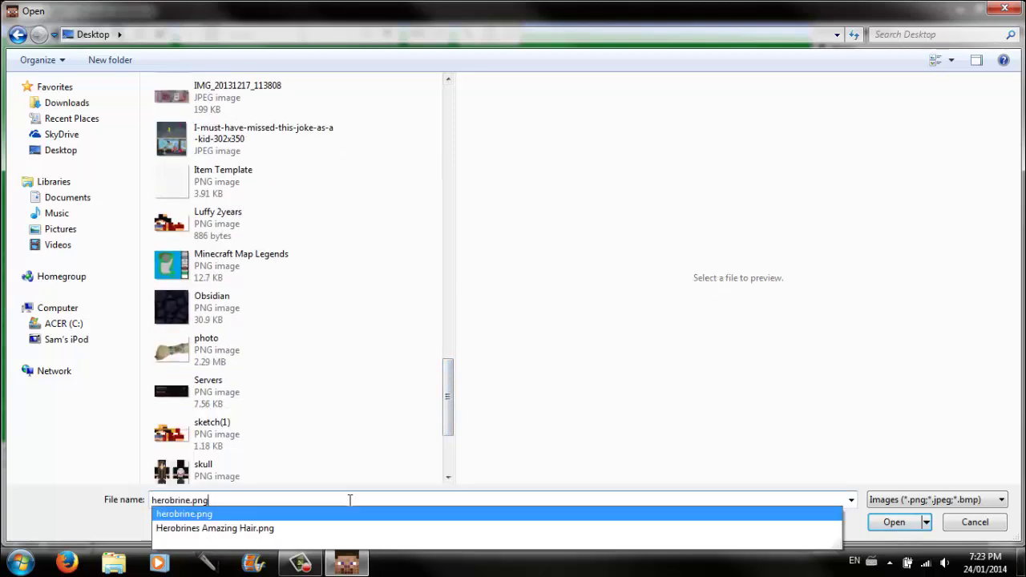
key("Return")
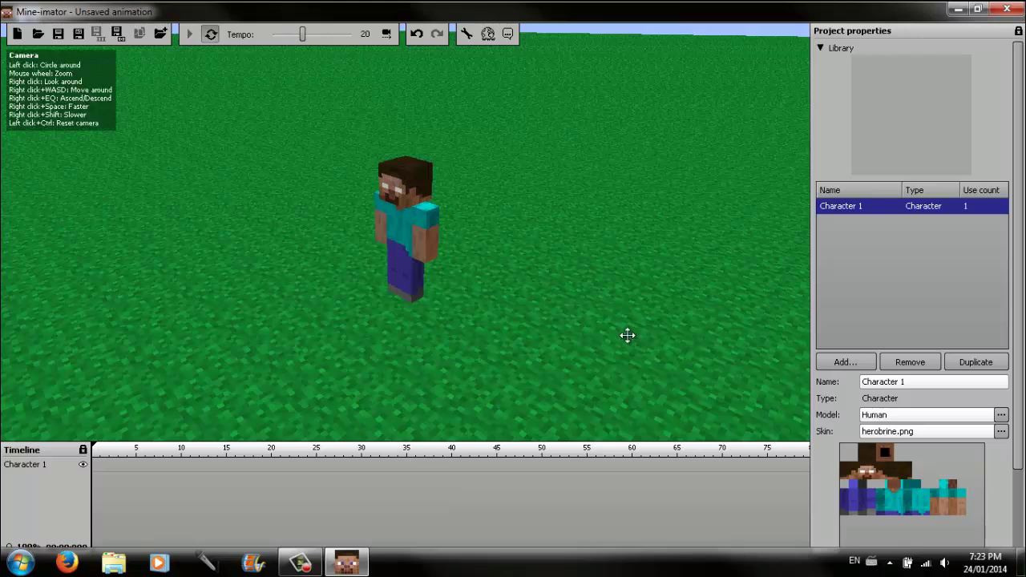
Step: Rename the character as Herobrine
left_click(910, 382)
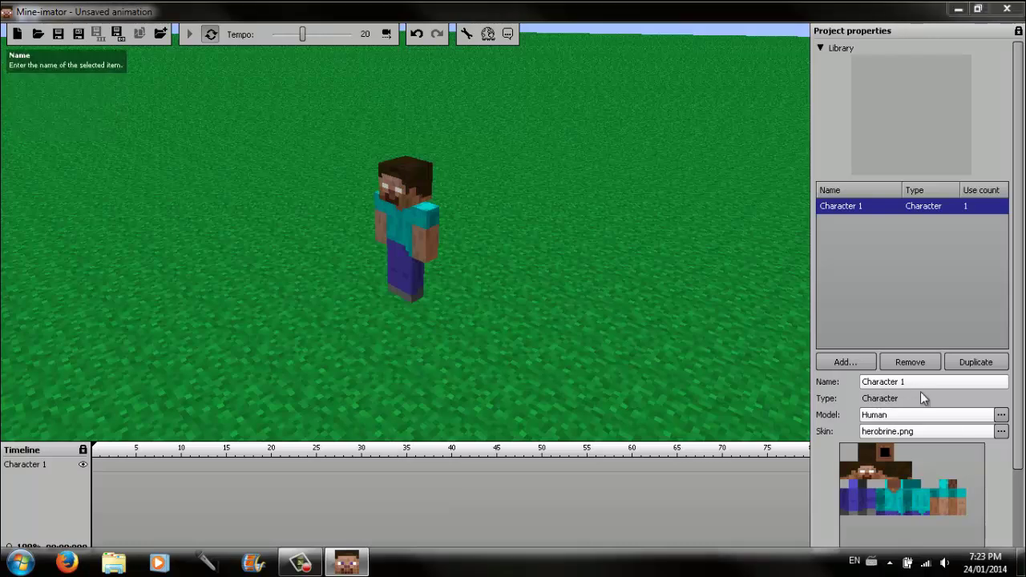
type("Hero")
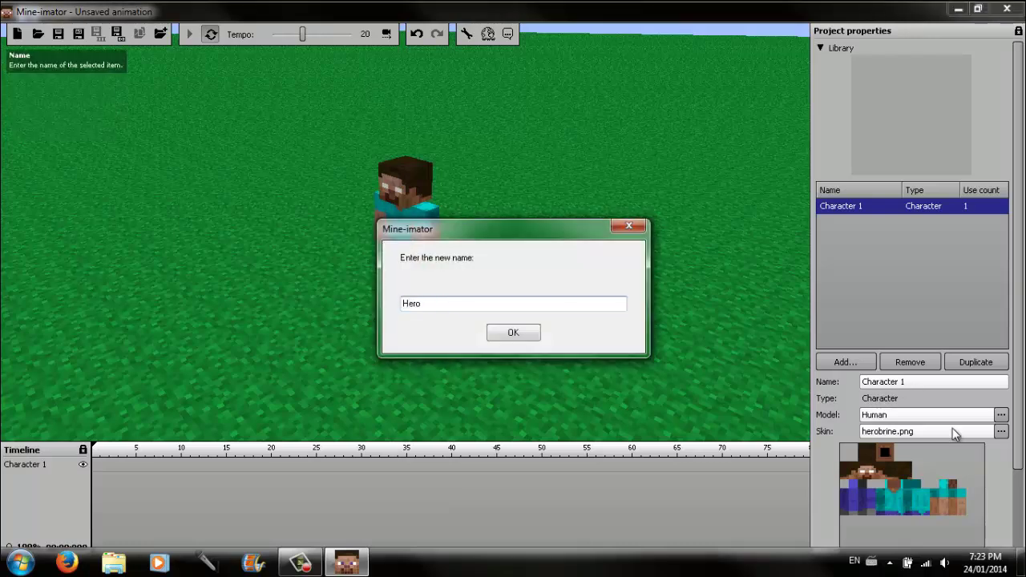
type("Brine")
key("Return")
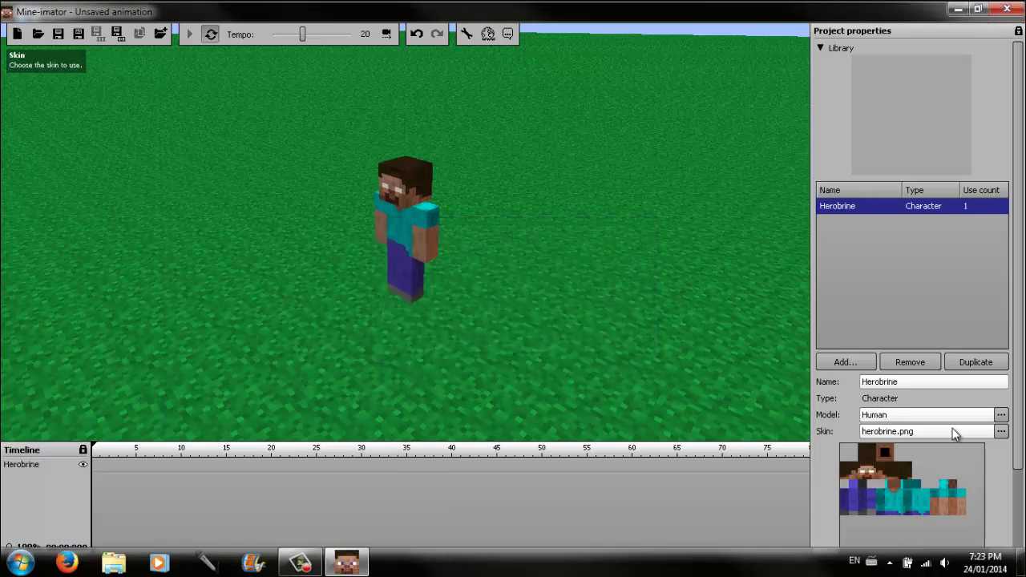
Step: Examine the Herobrine character's head and face from close up
mouse_move(73, 78)
left_mouse_down()
mouse_move(85, 87)
mouse_move(99, 73)
mouse_move(62, 83)
left_mouse_up()
key("w")
key("a")
key("w")
mouse_move(62, 83)
right_mouse_down()
mouse_move(69, 73)
mouse_move(62, 82)
mouse_move(81, 82)
mouse_move(55, 67)
mouse_move(108, 91)
mouse_move(62, 83)
right_mouse_up()
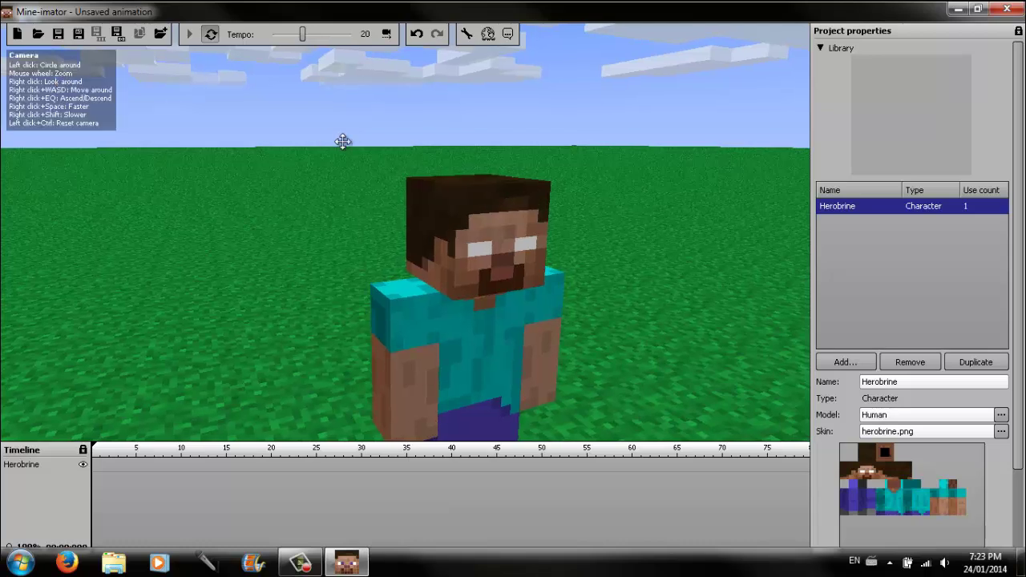
Step: Add an item to the project library and name it Hair Front
left_click(853, 365)
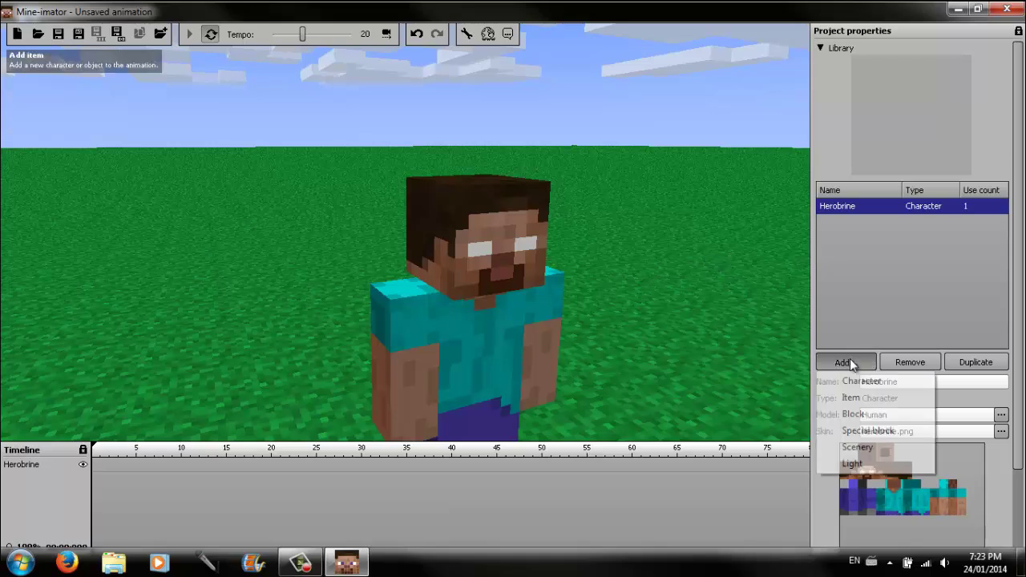
left_click(852, 398)
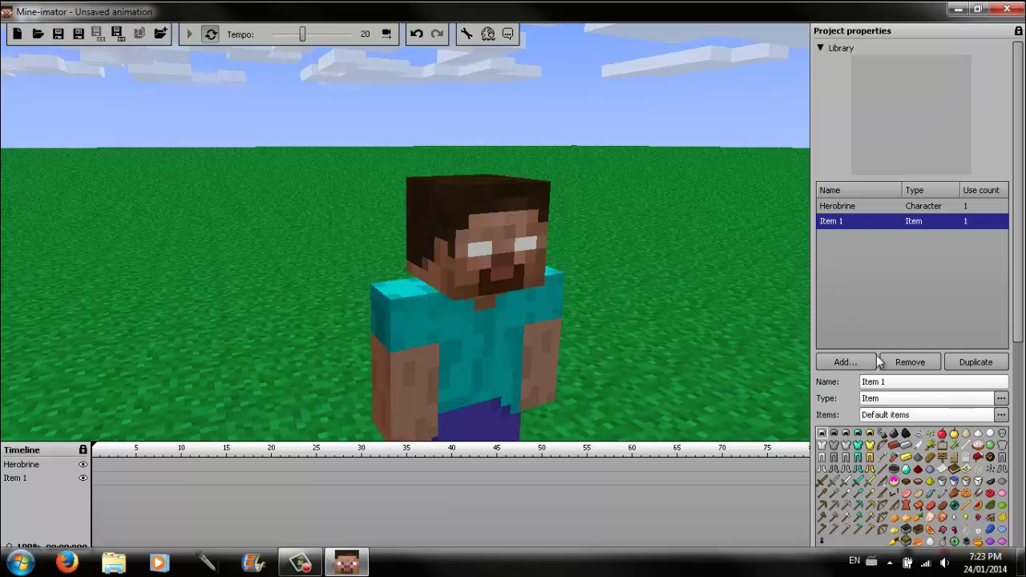
left_click(923, 382)
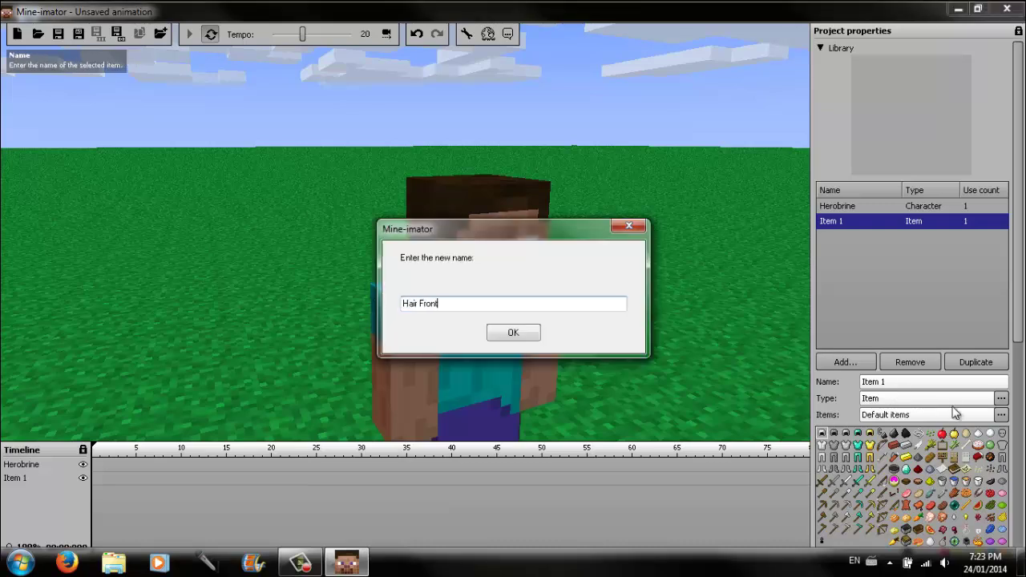
key("Return")
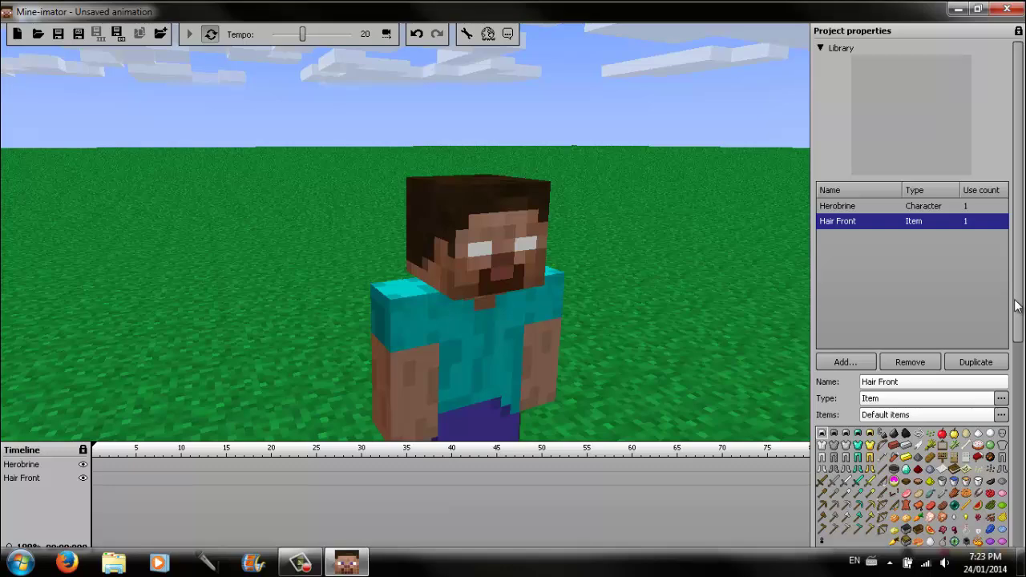
Step: Load Herobrines Amazing Hair.png from the Desktop as the Hair Front item's image
scroll(1014, 303, "down", 3)
left_click(1002, 272)
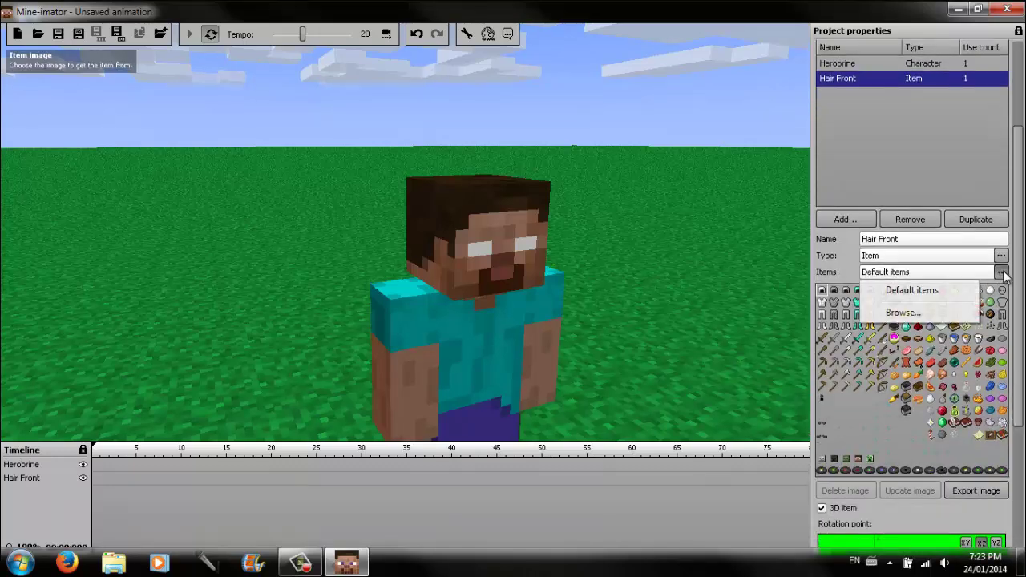
left_click(904, 313)
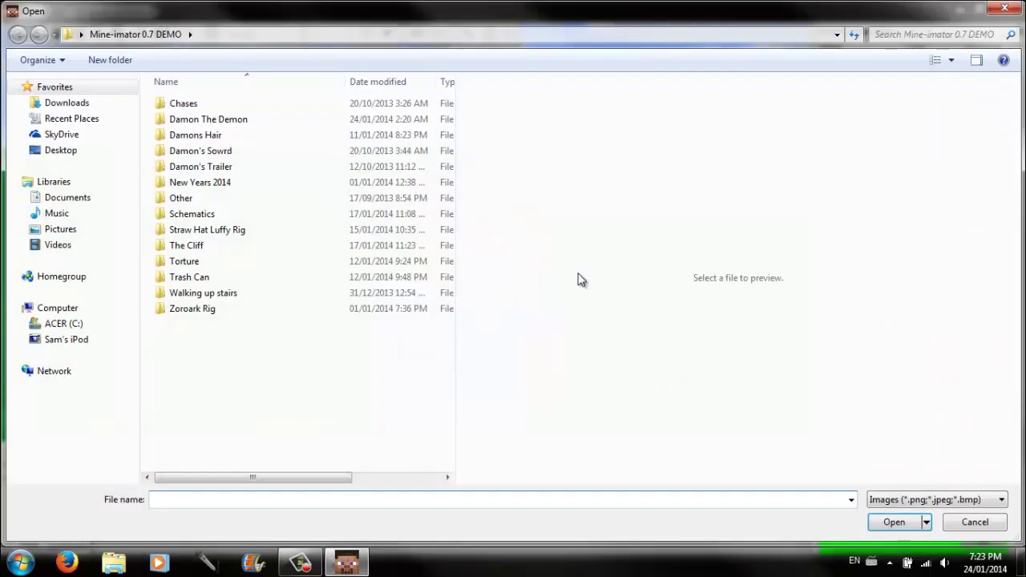
left_click(81, 34)
left_click(100, 48)
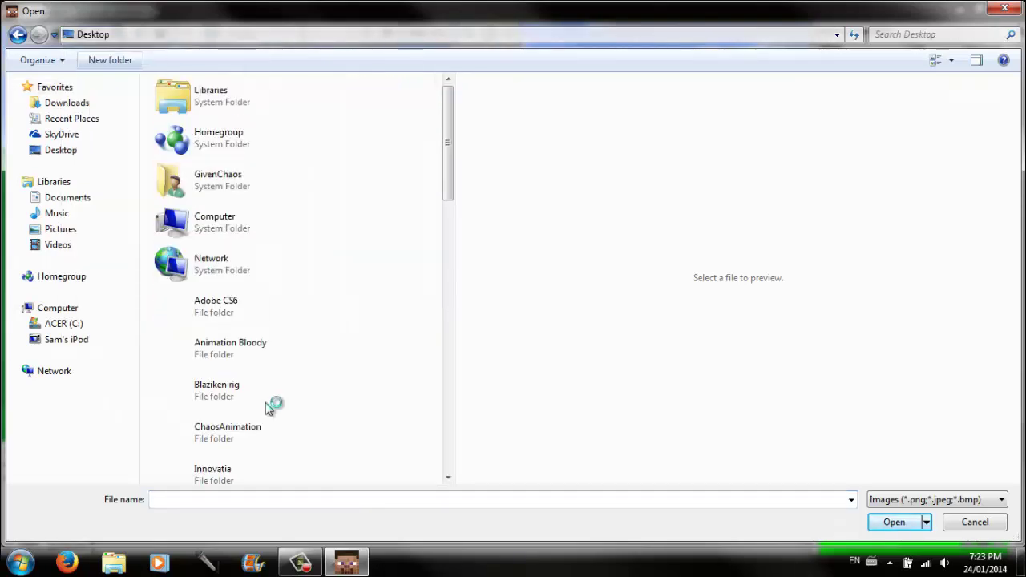
type("he")
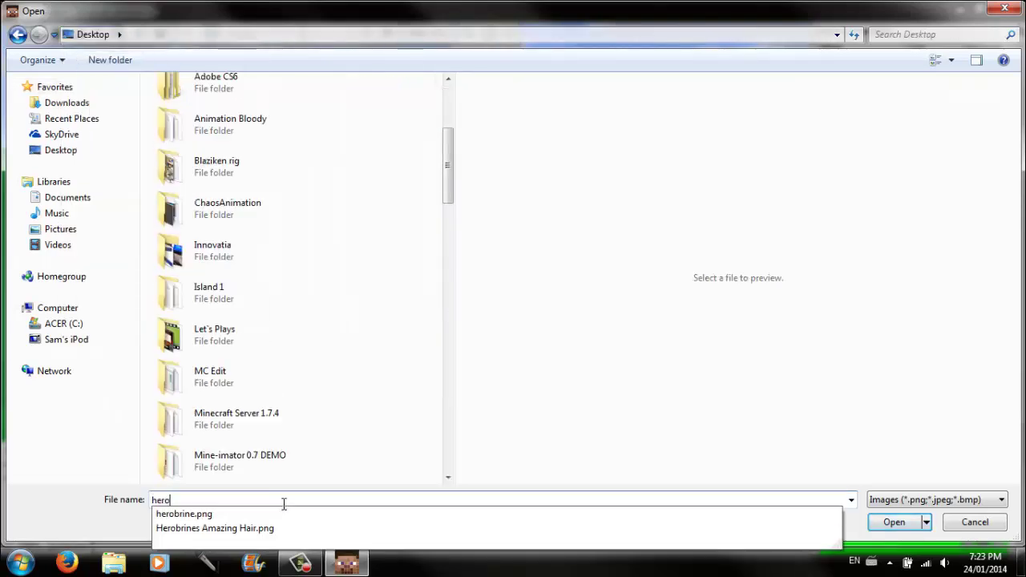
type("ro")
key("Down")
key("Down")
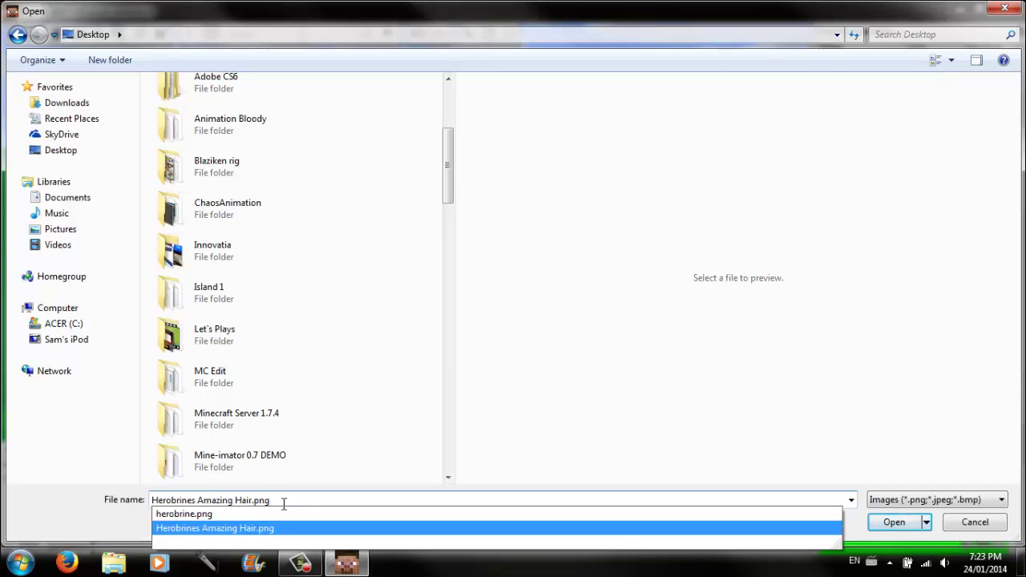
key("Return")
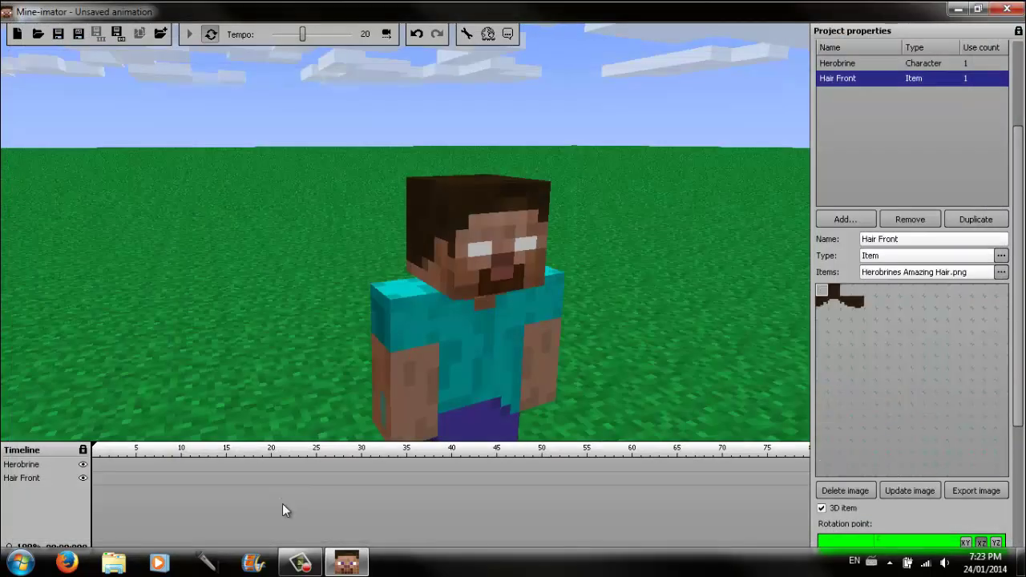
Step: Choose the front hair tile from the image for Hair Front and inspect it with the Herobrine character temporarily hidden
left_click(836, 304)
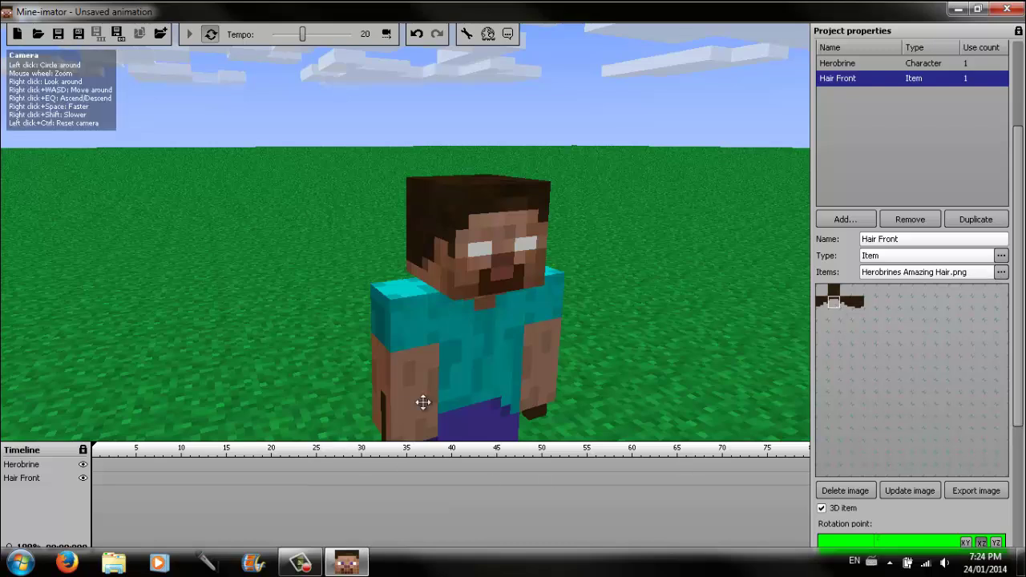
left_click(82, 464)
right_click_drag(62, 89, 62, 82)
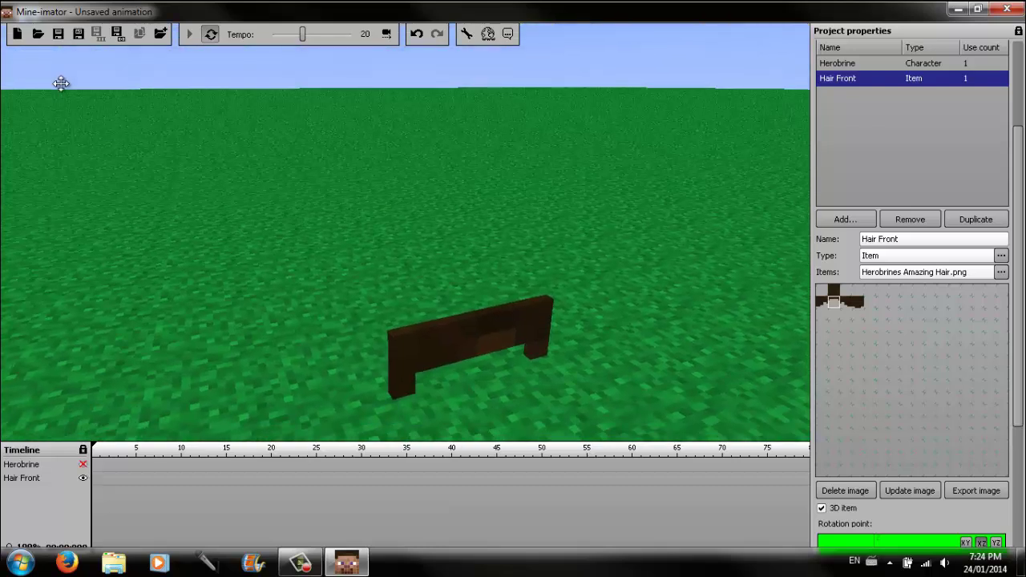
left_click(82, 464)
Step: Lock the Hair Front instance to its parent, with Herobrine as the parent and Head as the body part
left_click_drag(1018, 137, 1020, 39)
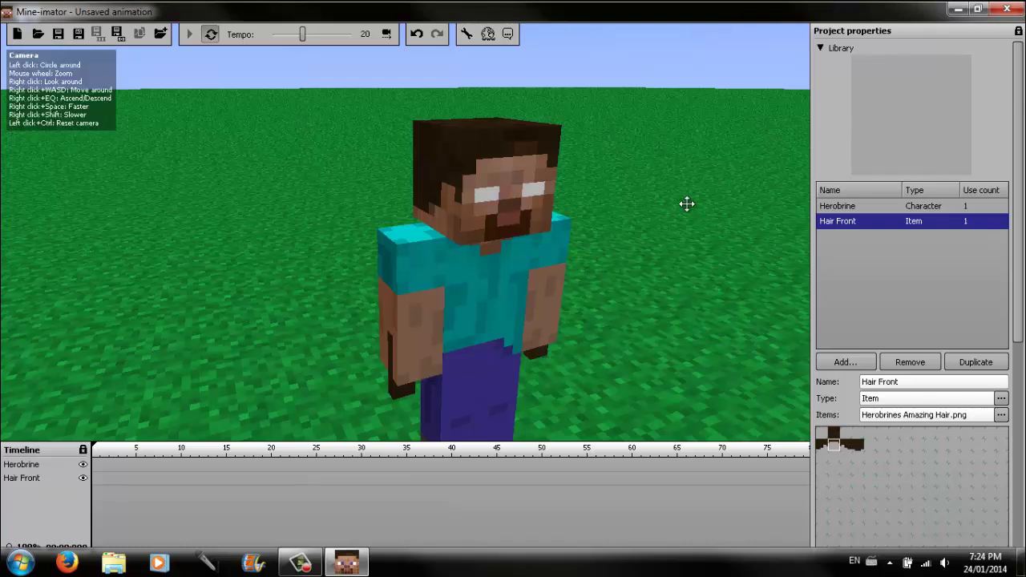
left_click(831, 51)
left_click(823, 64)
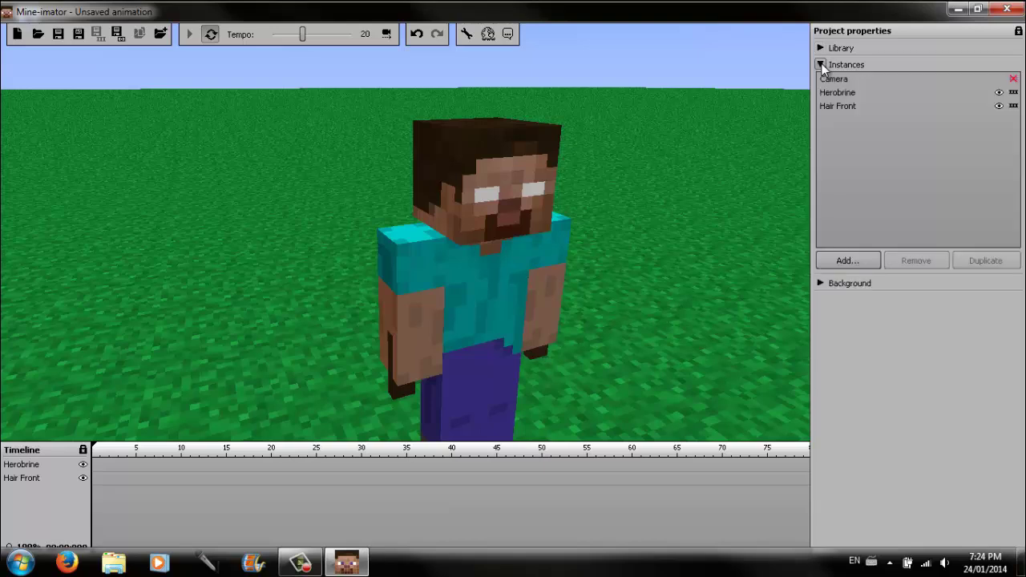
left_click(837, 107)
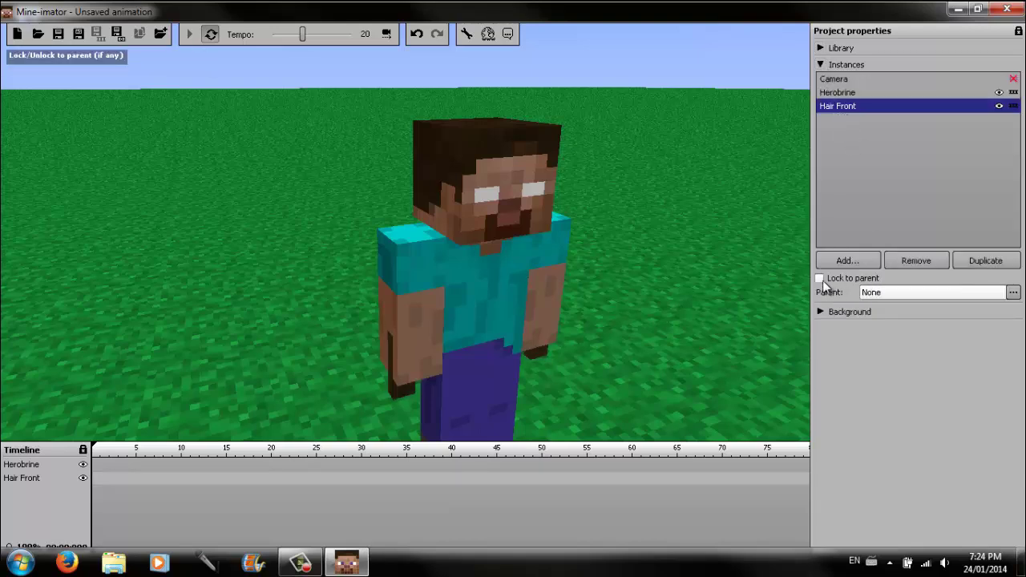
left_click(1013, 293)
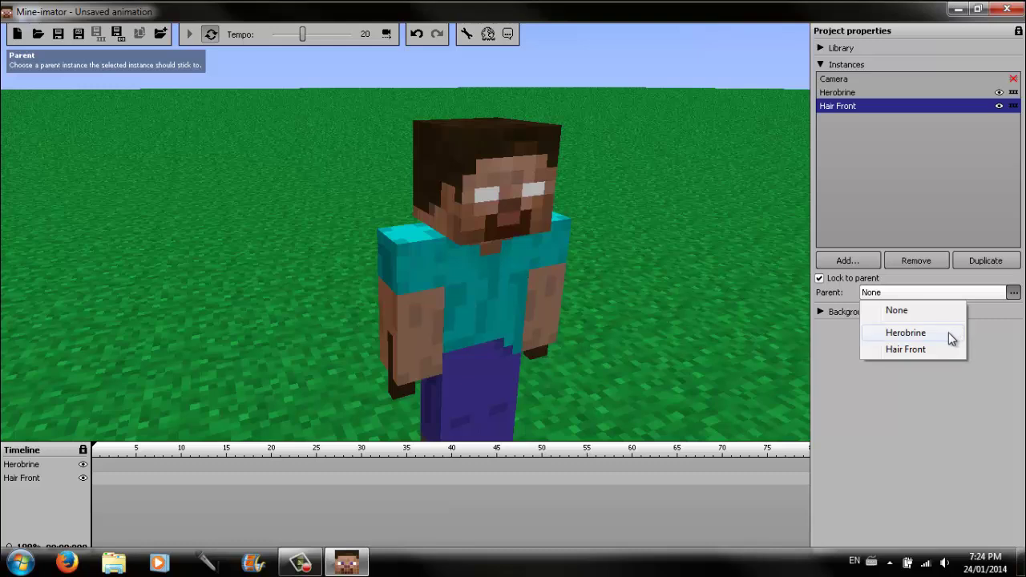
left_click(949, 334)
left_click(1014, 309)
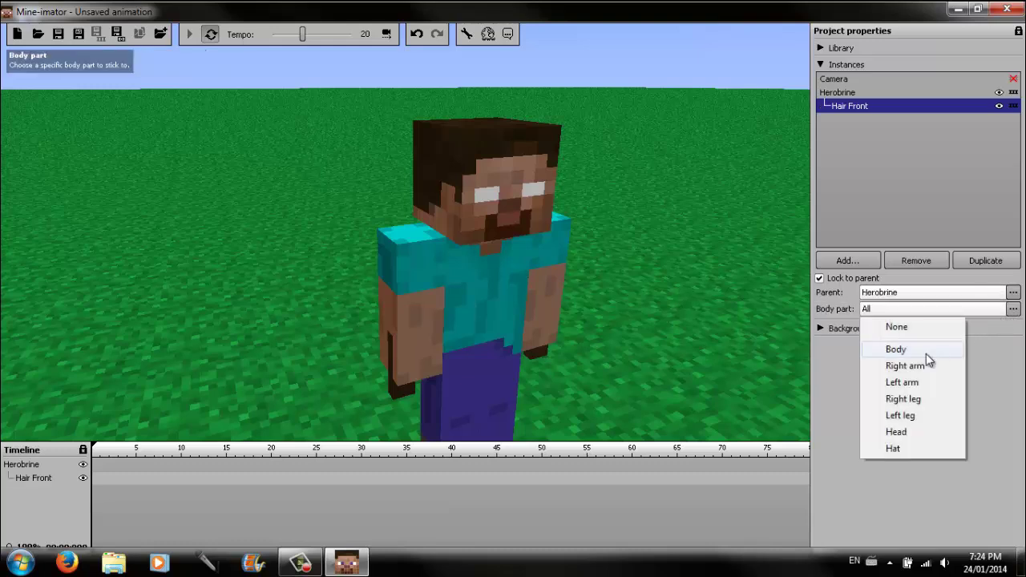
left_click(902, 434)
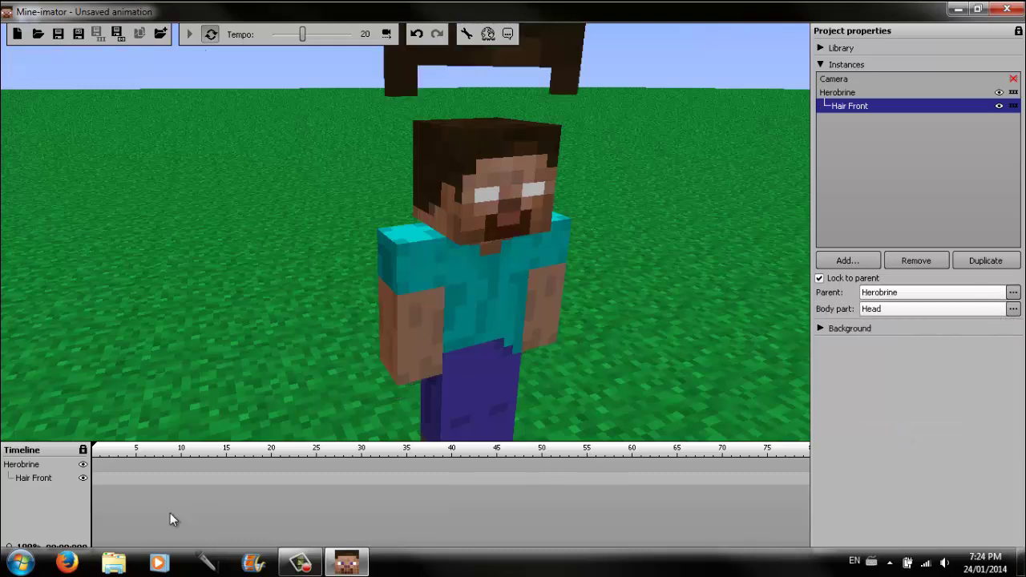
Step: Create a Hair Front keyframe at the start of the timeline and lower the item to the height of Herobrine's head
double_click(93, 479)
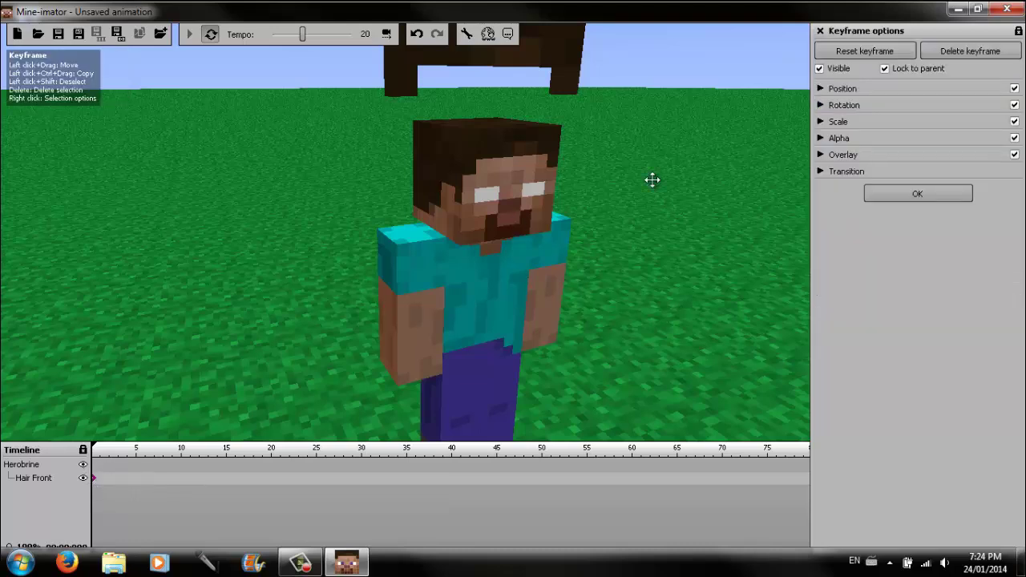
left_click(825, 105)
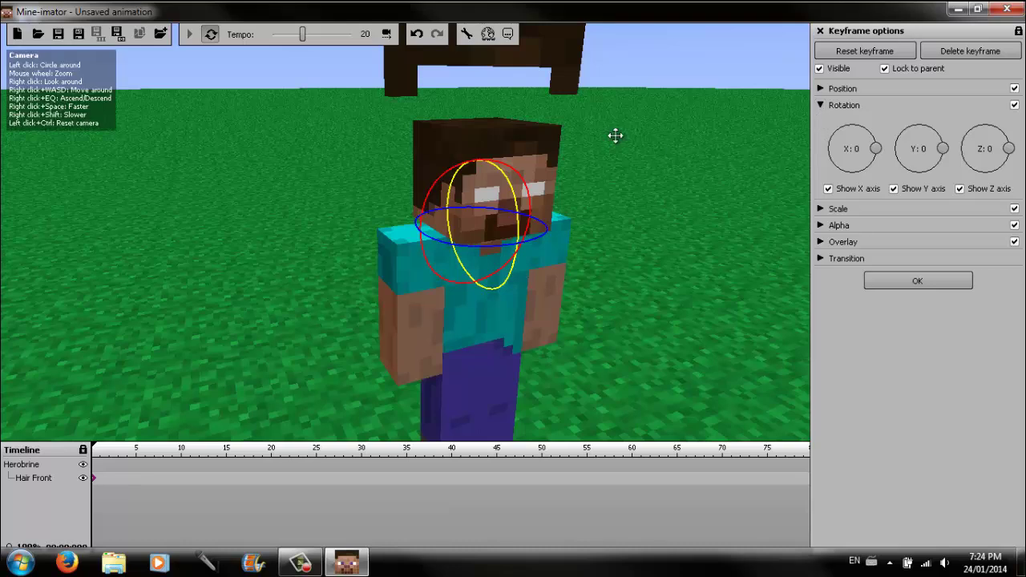
left_click(821, 89)
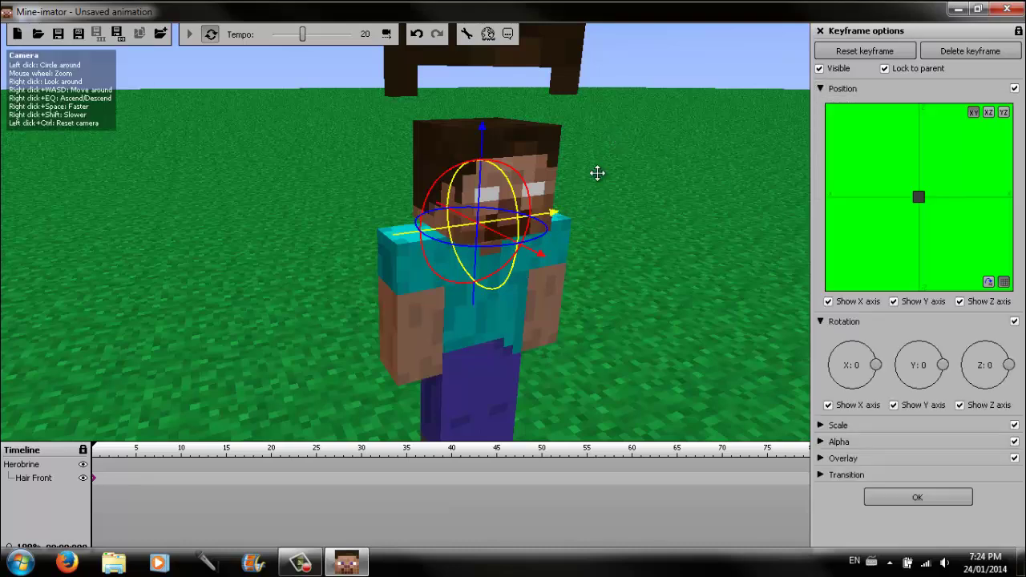
left_click_drag(485, 135, 485, 244)
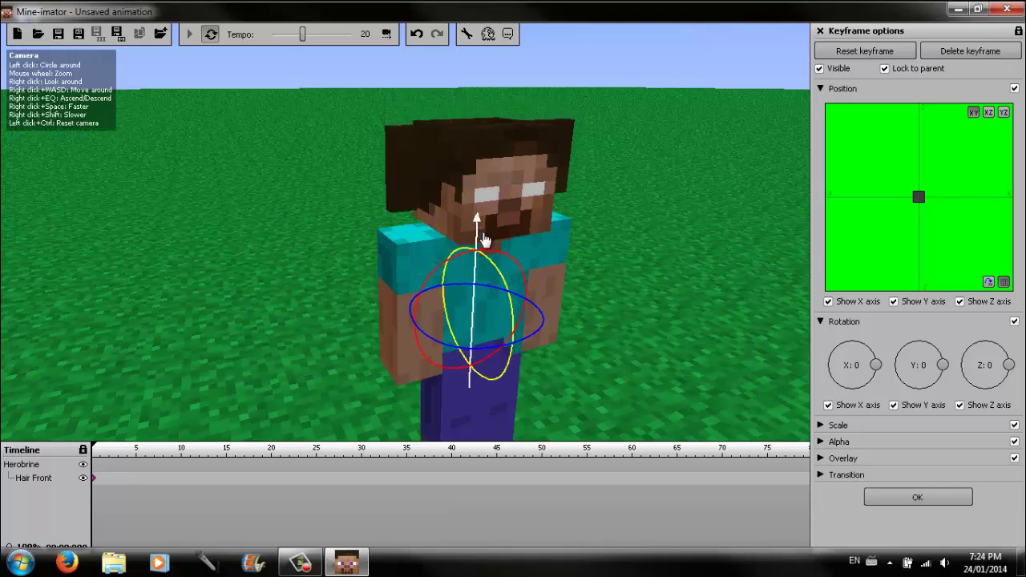
Step: Move Hair Front forward along the red axis so it sits in front of Herobrine's face, undoing a first excessive shift
left_click(818, 322)
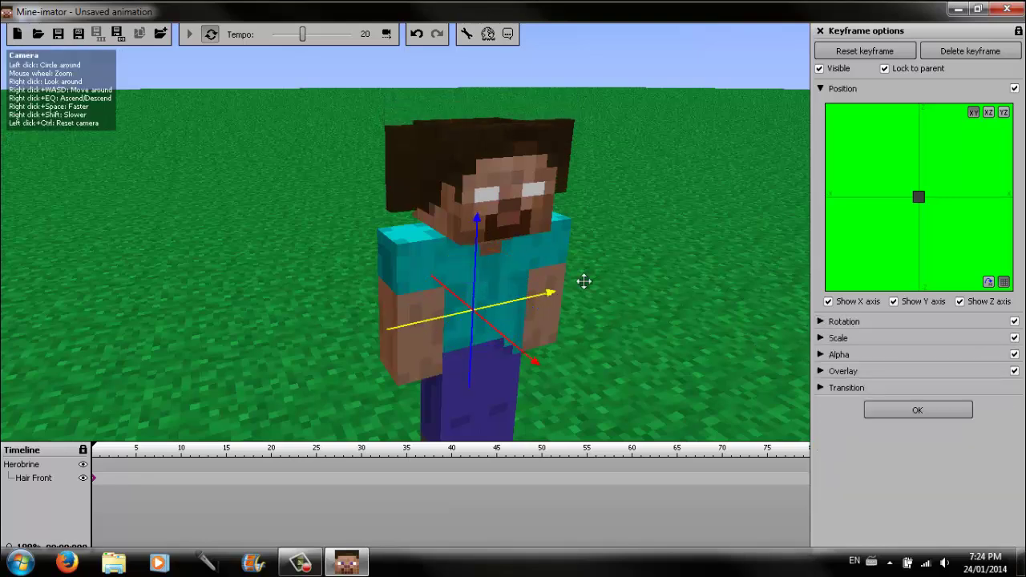
mouse_move(510, 348)
left_mouse_down()
mouse_move(539, 380)
mouse_move(1024, 378)
left_mouse_up()
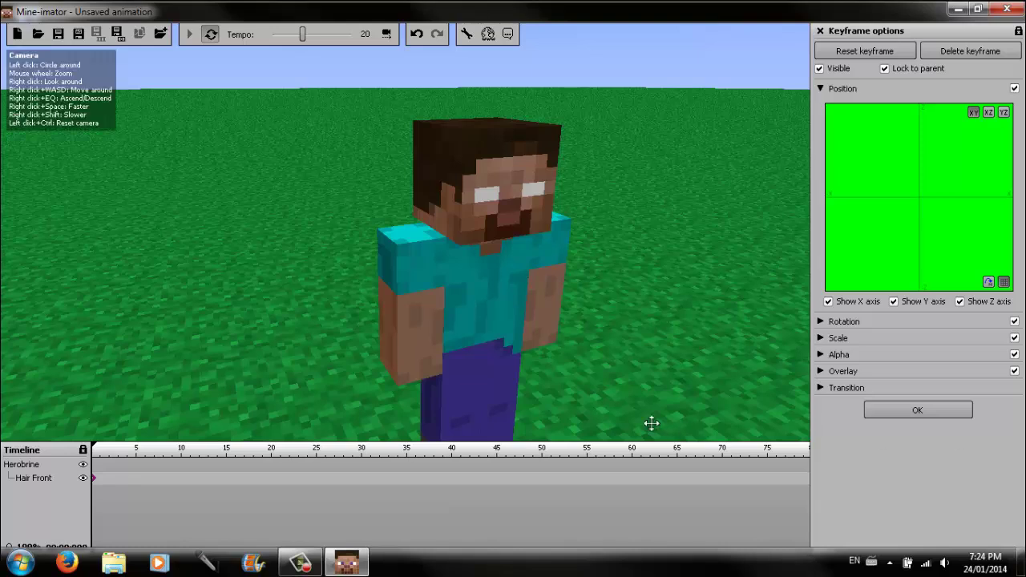
key("ctrl+z")
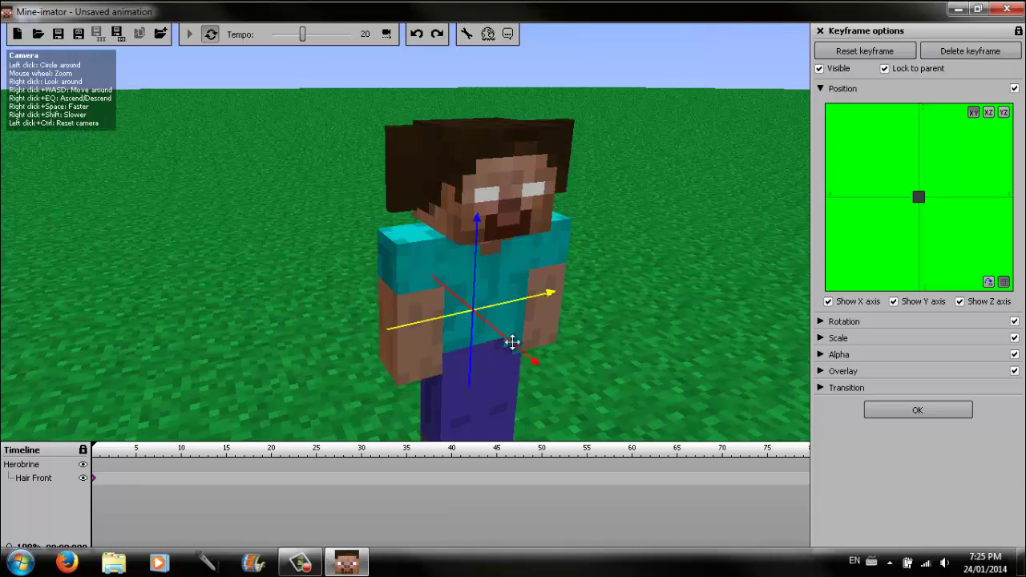
mouse_move(513, 347)
left_mouse_down()
mouse_move(550, 376)
mouse_move(550, 362)
left_mouse_up()
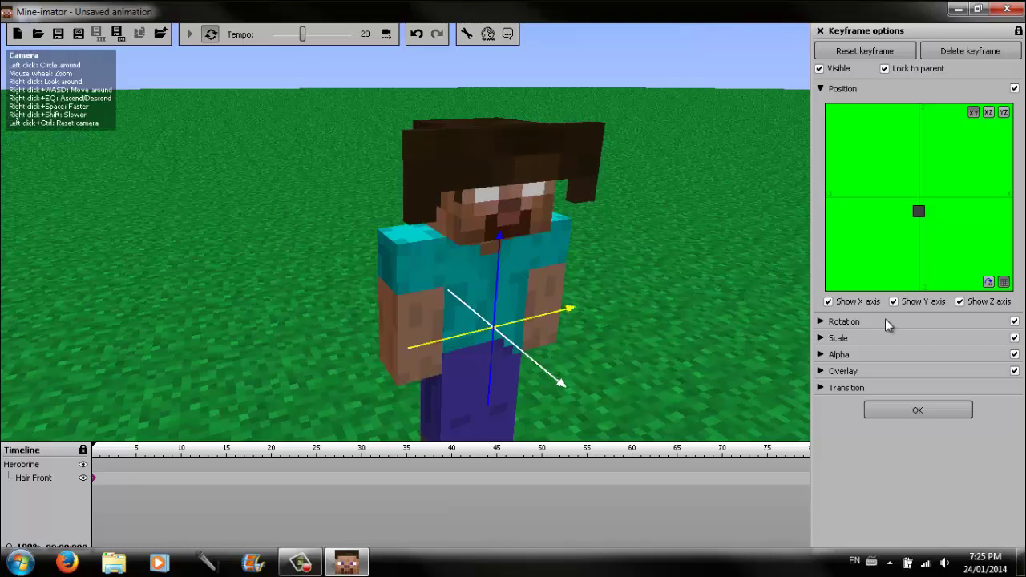
Step: Set the scale of the Hair Front keyframe to 0.25
left_click(821, 337)
left_click(1015, 357)
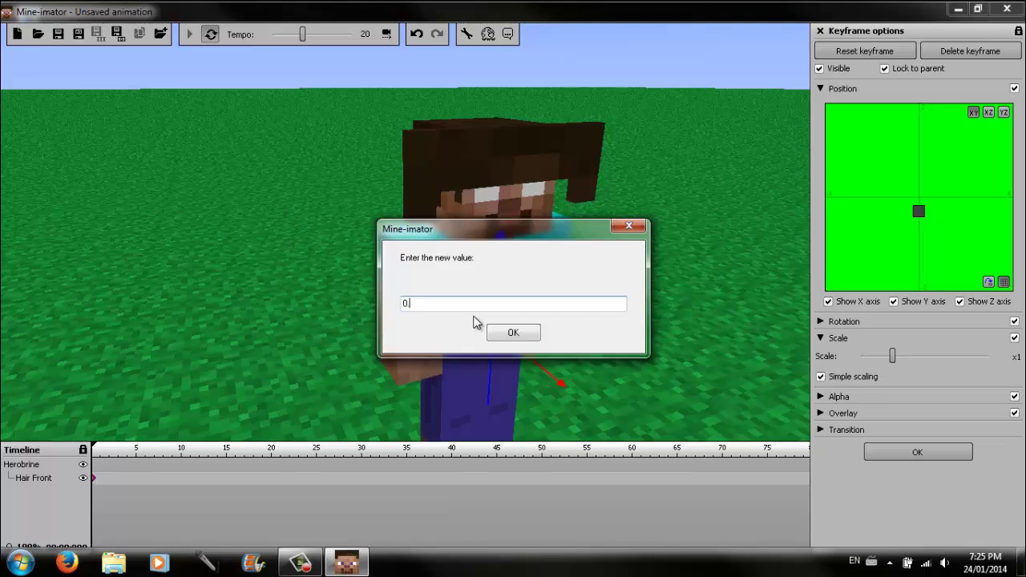
key("Return")
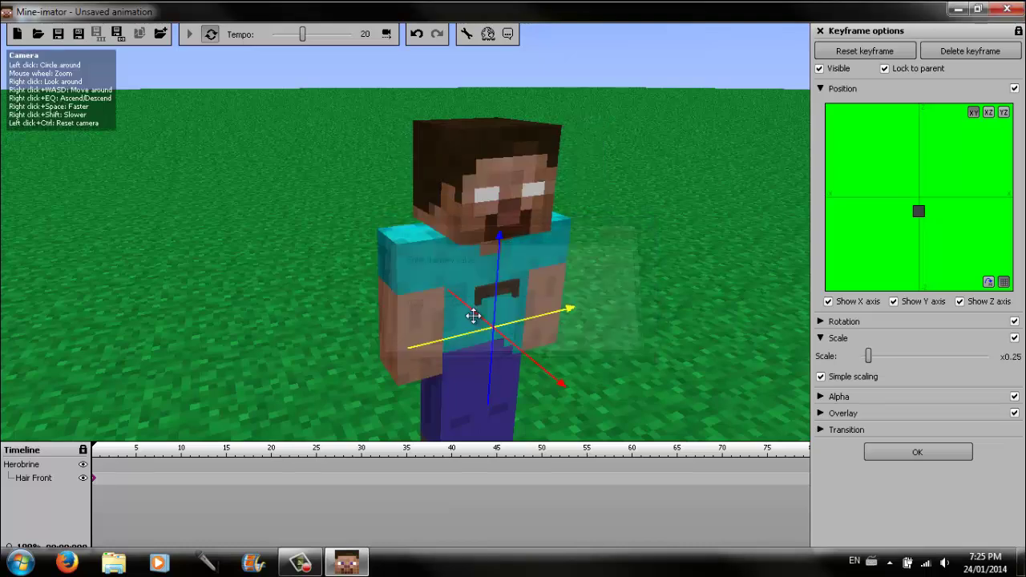
Step: Shift Hair Front slightly further forward and raise it from the chest to the lower part of Herobrine's face
left_click_drag(527, 358, 539, 369)
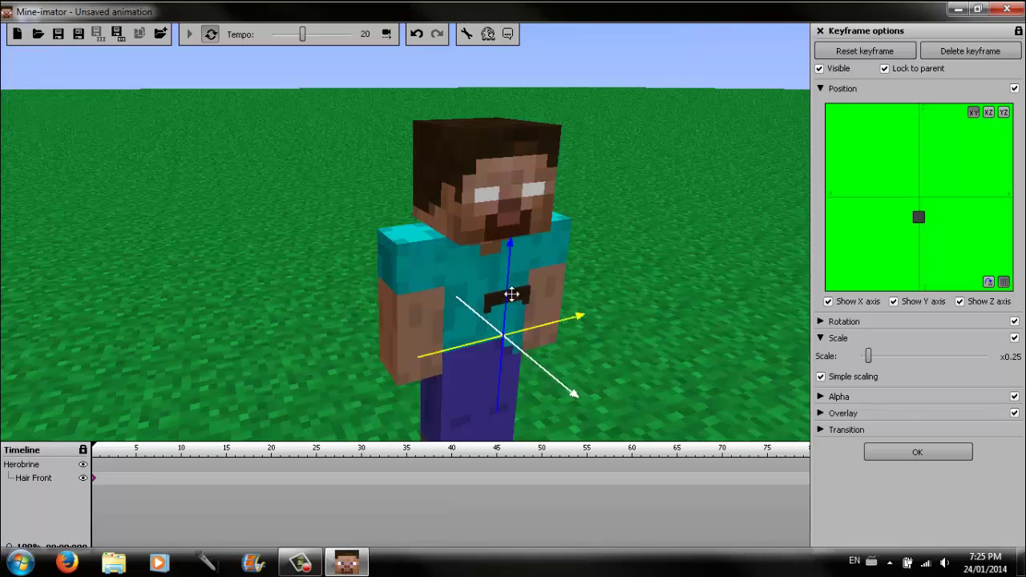
left_click_drag(509, 274, 509, 198)
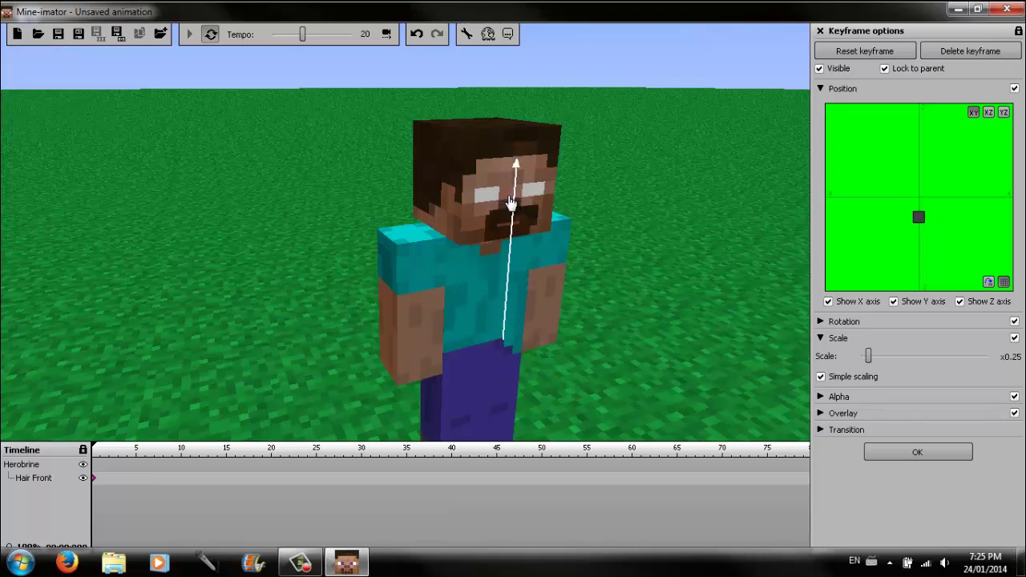
left_click(509, 207)
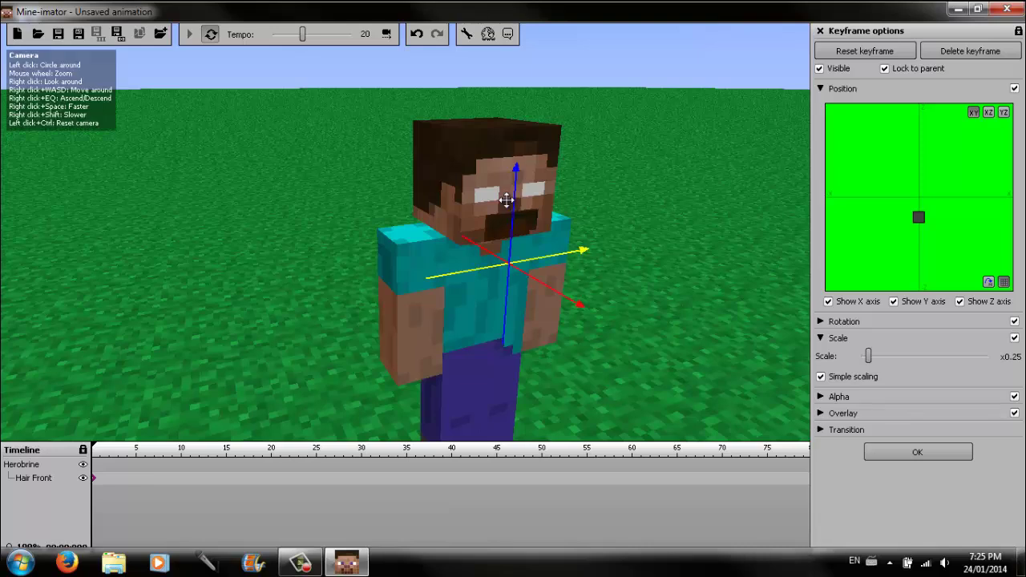
left_click(530, 196)
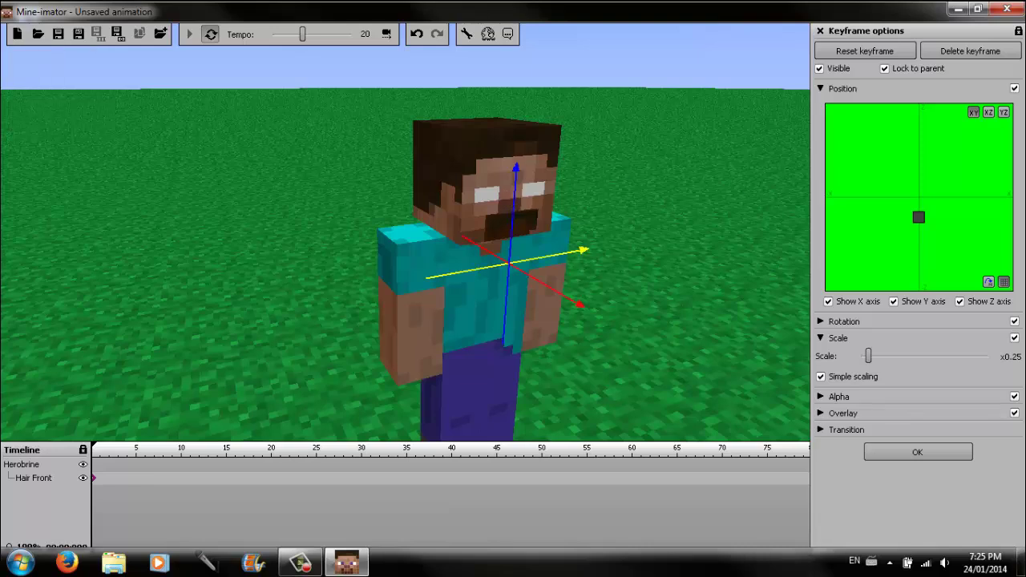
Step: Set the scale of the Hair Front keyframe to 0.51 and raise the item to Herobrine's hairline
left_click(1012, 358)
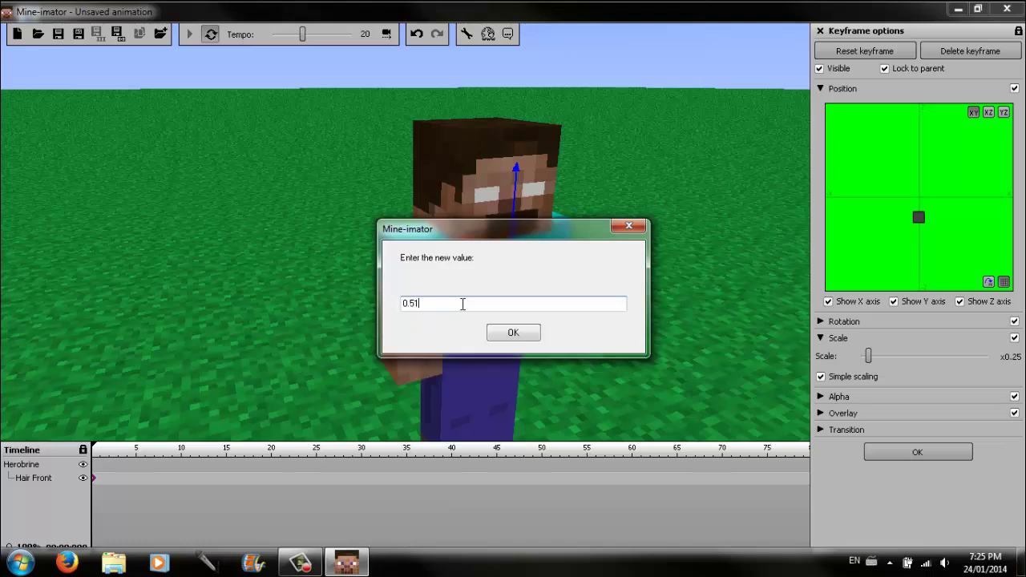
type("0.51")
key("Return")
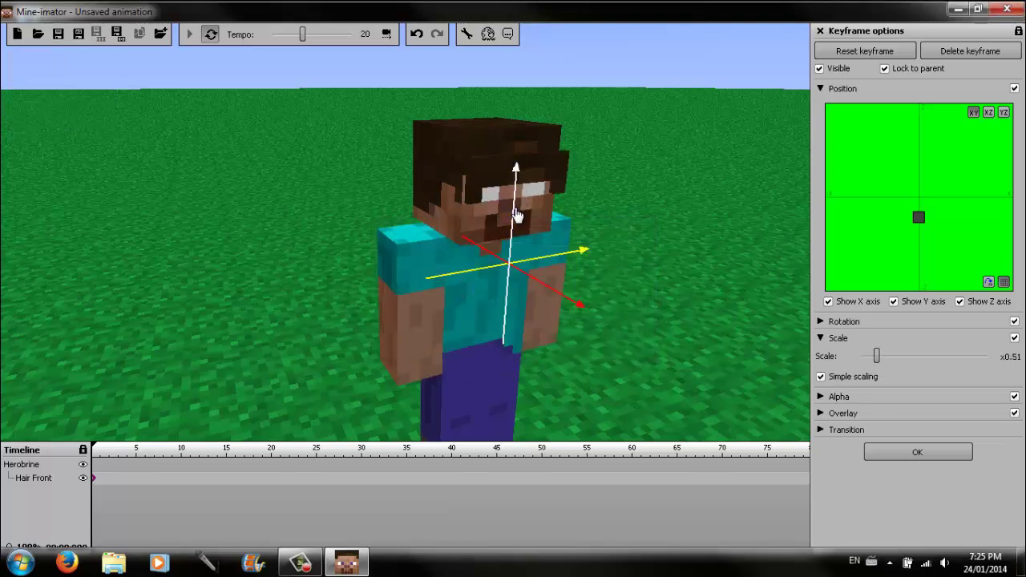
left_click_drag(515, 211, 517, 187)
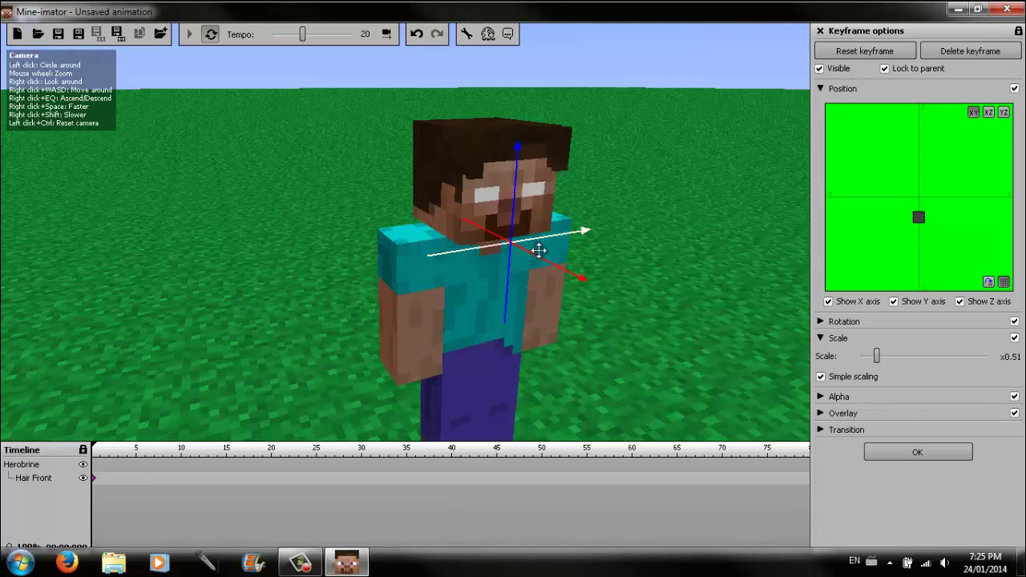
Step: Pull Hair Front back along the red axis so it sits closer to Herobrine's forehead, and check the fit from the side
mouse_move(543, 264)
left_mouse_down()
mouse_move(519, 252)
mouse_move(528, 250)
left_mouse_up()
right_click_drag(580, 158, 66, 80)
key("w")
key("w")
key("s")
key("a")
key("w")
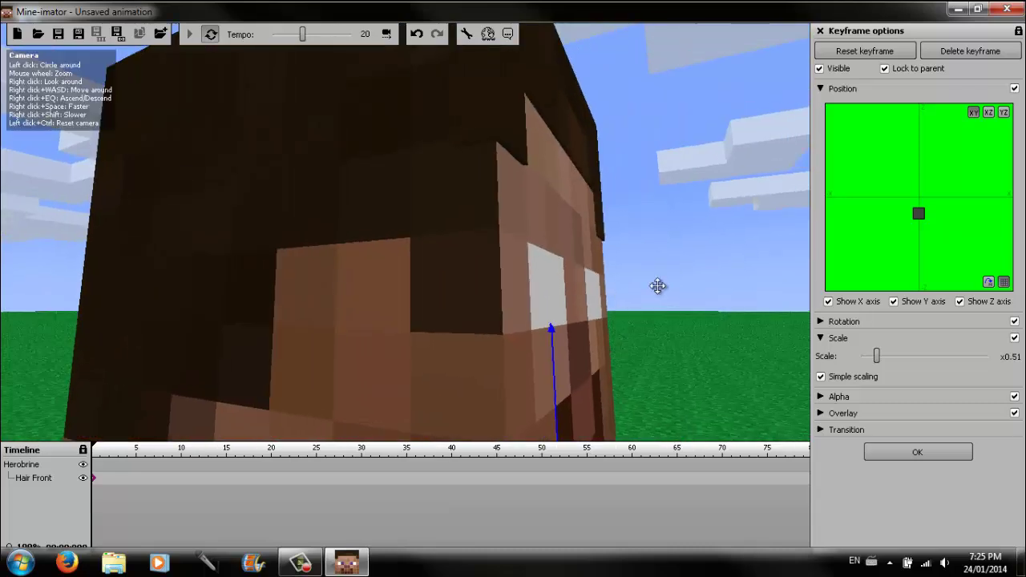
right_click_drag(659, 287, 61, 84)
key("s")
right_click(61, 84)
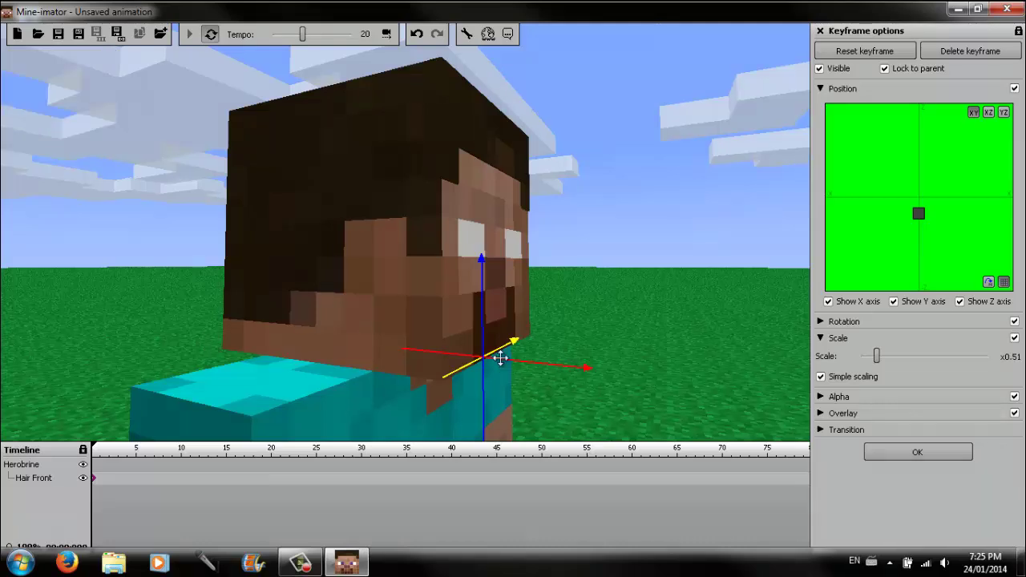
Step: Fine-tune Hair Front's forward offset along the red axis so it lies just in front of the face, and finish its keyframe
left_click_drag(514, 367, 518, 362)
right_click_drag(590, 296, 61, 82)
key("d")
key("d")
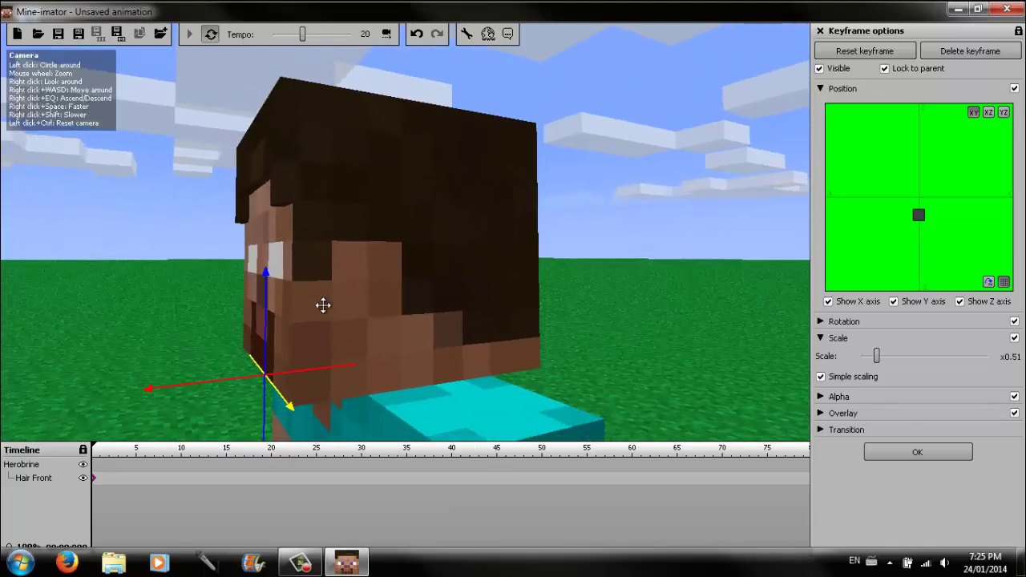
left_click_drag(245, 385, 383, 325)
left_click(917, 452)
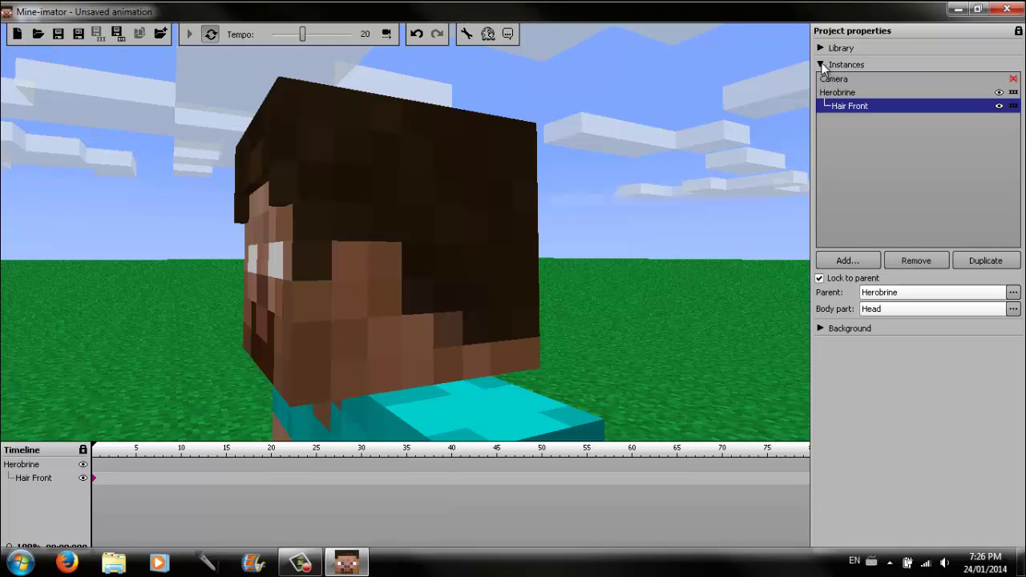
Step: Add a new item to the library, textured with the first tile in the second row of Herobrines Amazing Hair.png
left_click(822, 65)
left_click(826, 48)
left_click(847, 363)
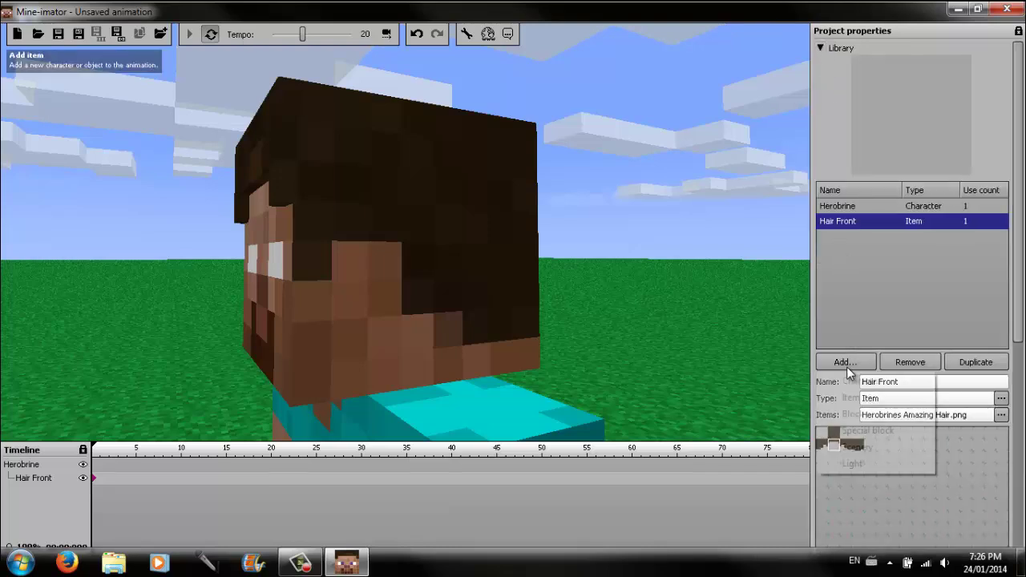
left_click(852, 397)
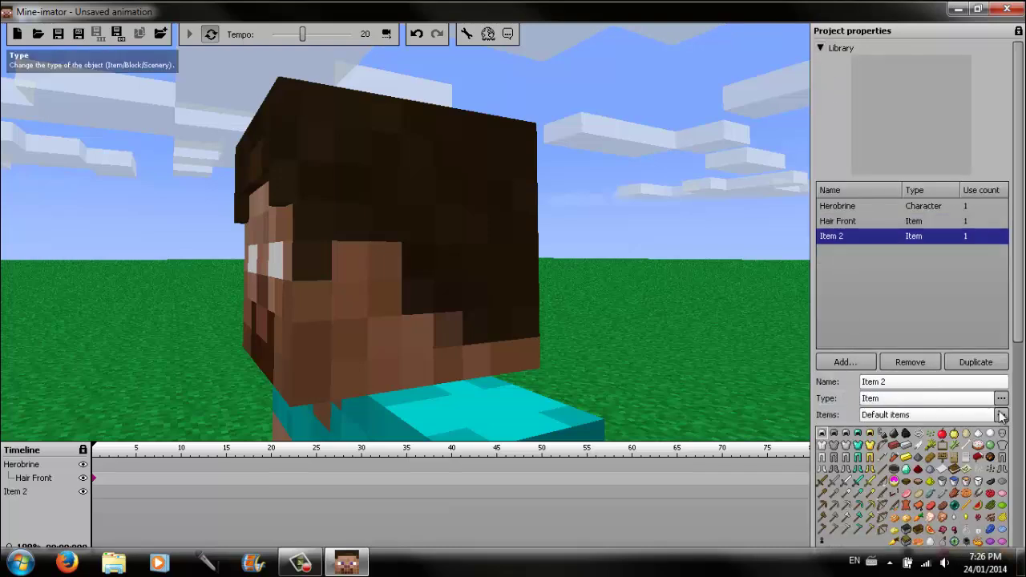
left_click(1001, 415)
left_click(858, 456)
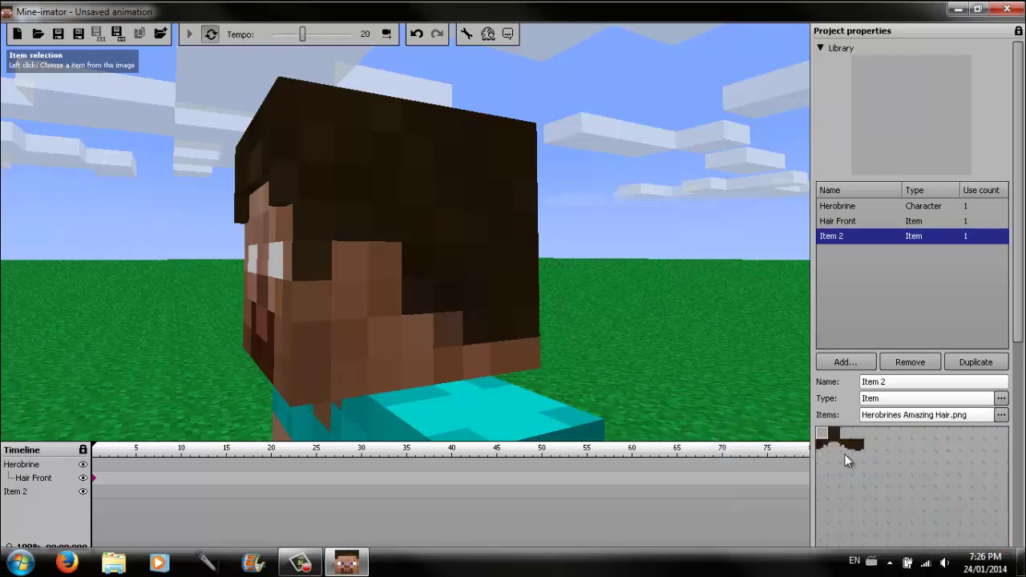
left_click(821, 446)
Step: Rename the new library item as Hair Left
left_click(922, 382)
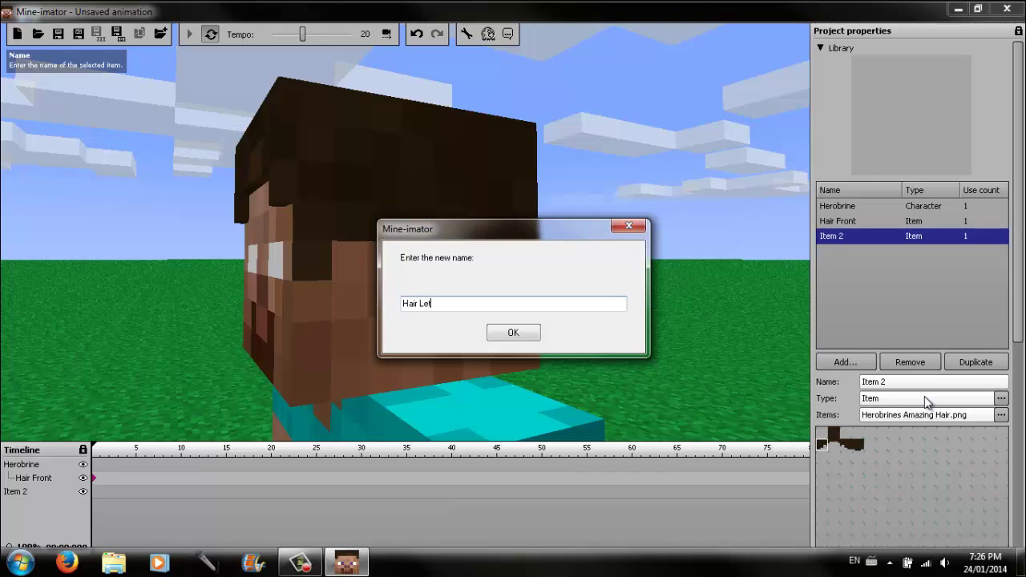
type("Hair Left")
key("Return")
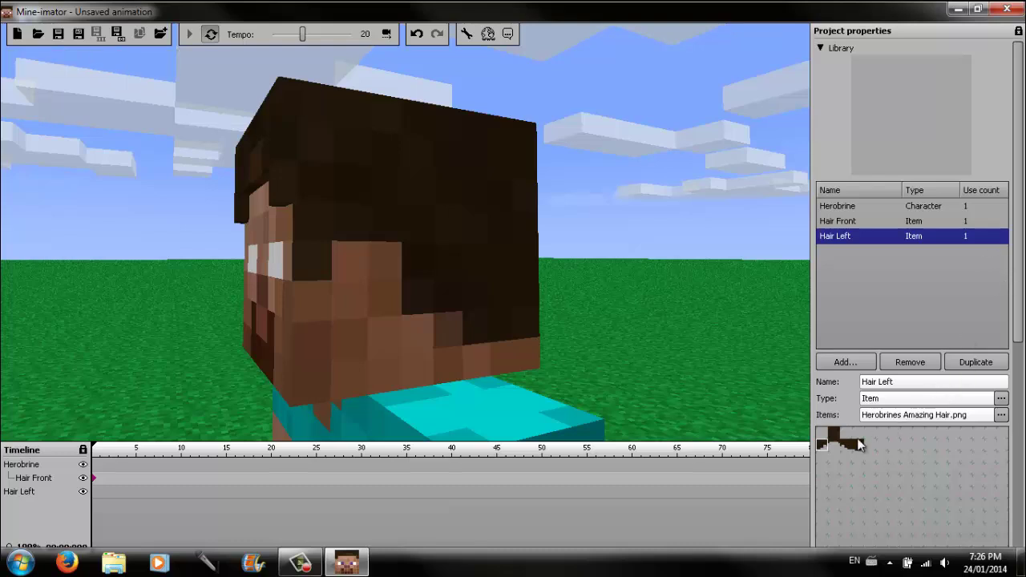
right_click_drag(720, 312, 728, 315)
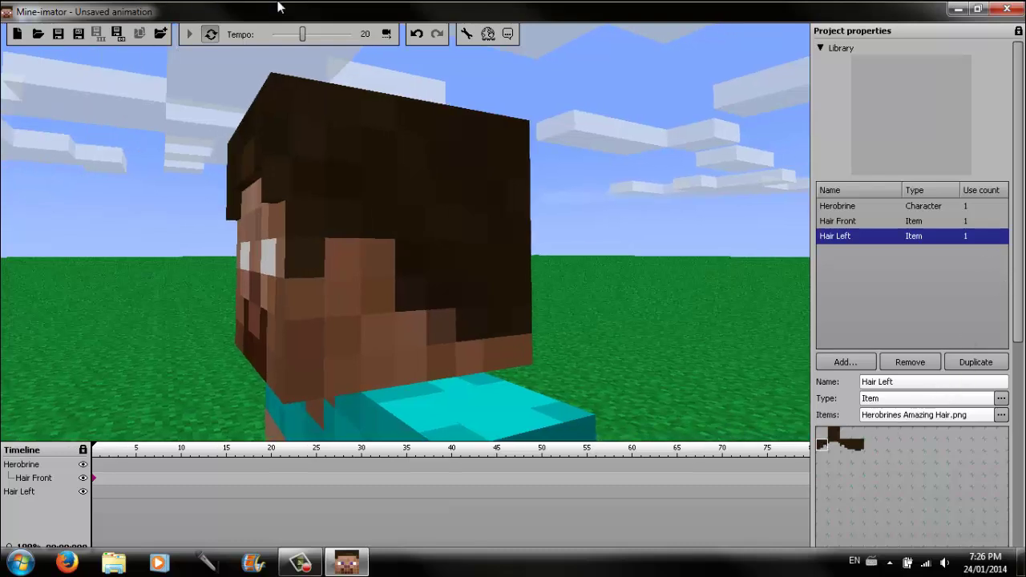
Step: Lock the Hair Left instance to Herobrine as its parent, with Head as the body part
left_click(821, 49)
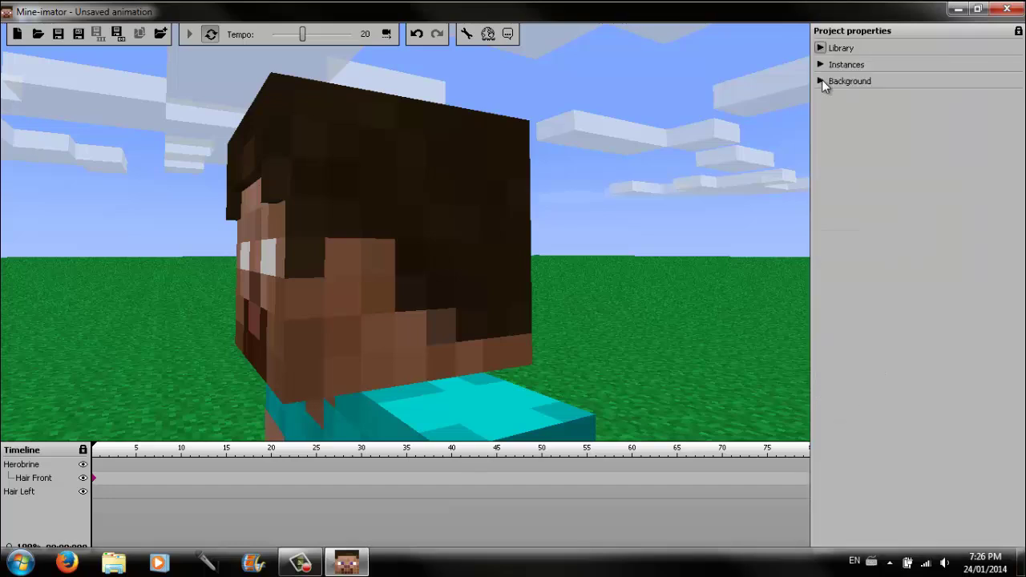
left_click(821, 65)
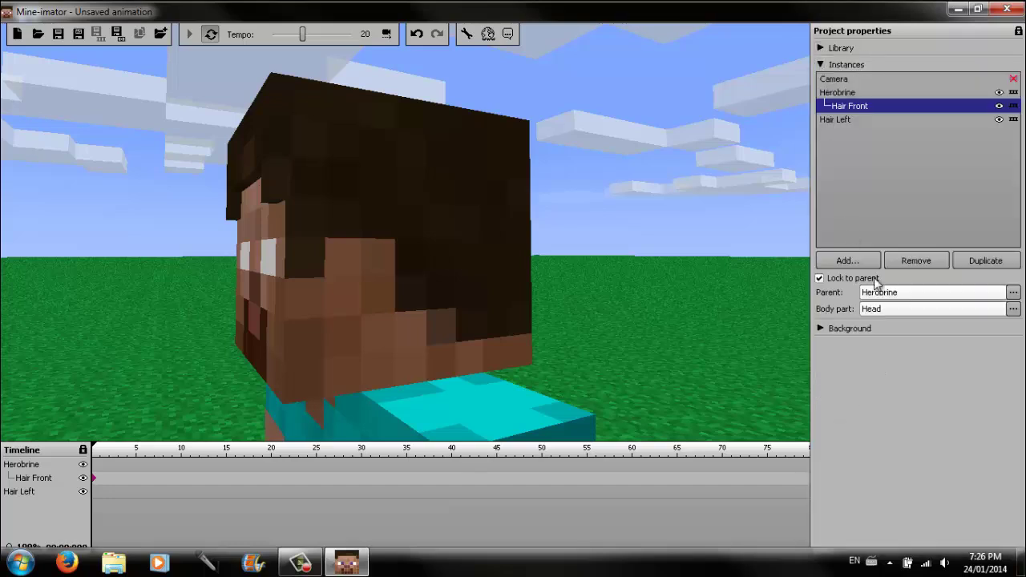
left_click(836, 120)
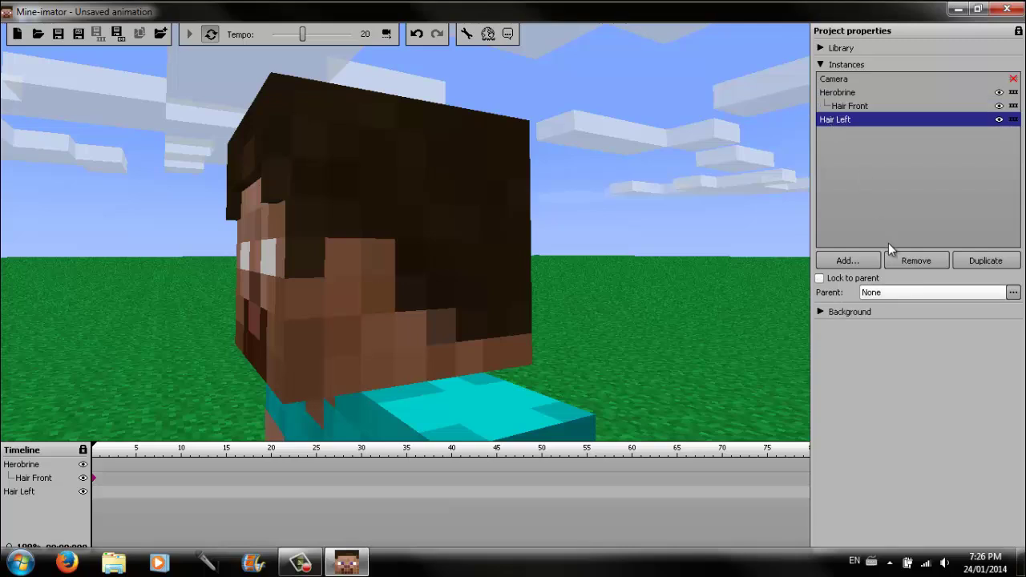
left_click(1014, 293)
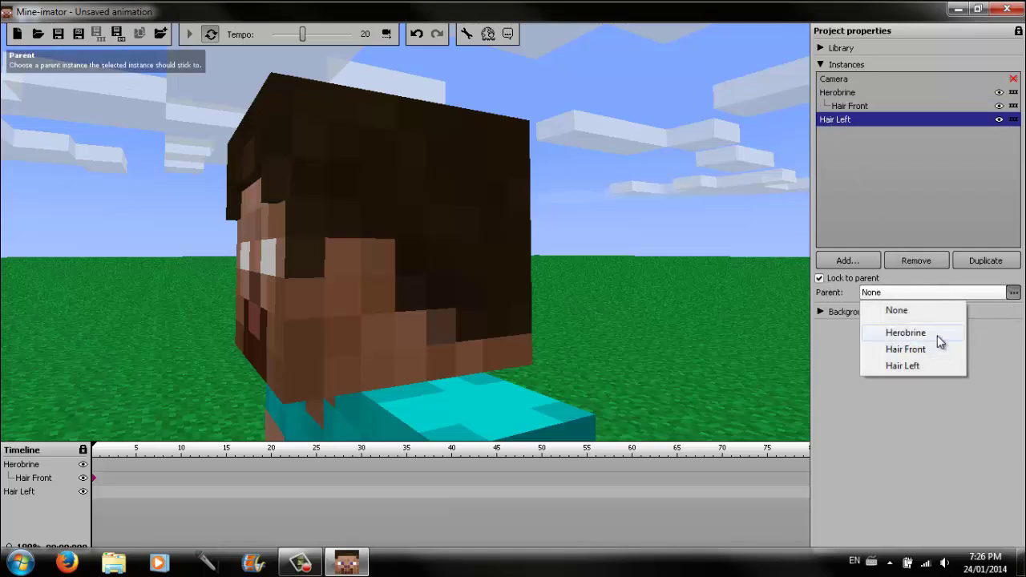
left_click(906, 333)
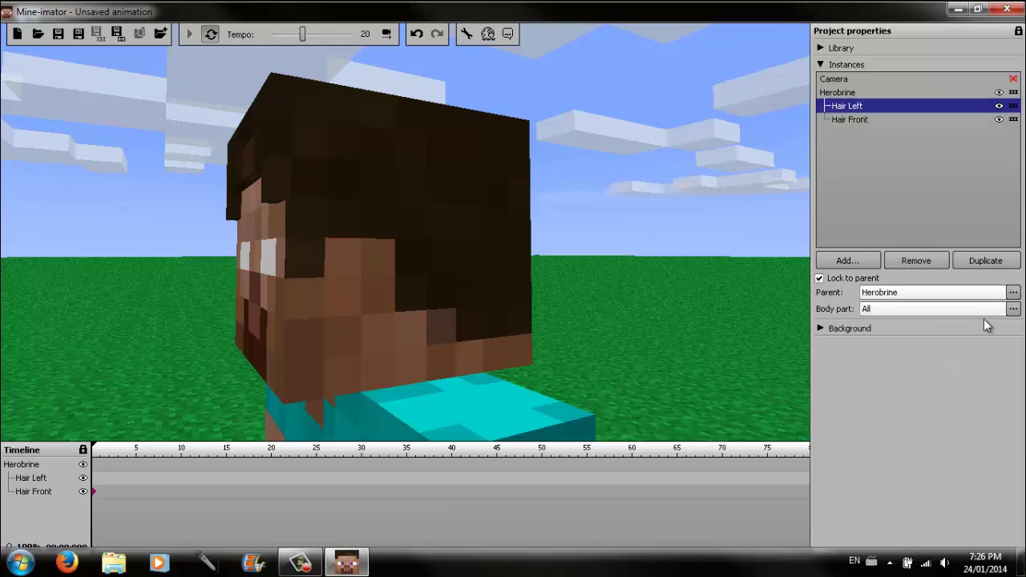
left_click(1014, 310)
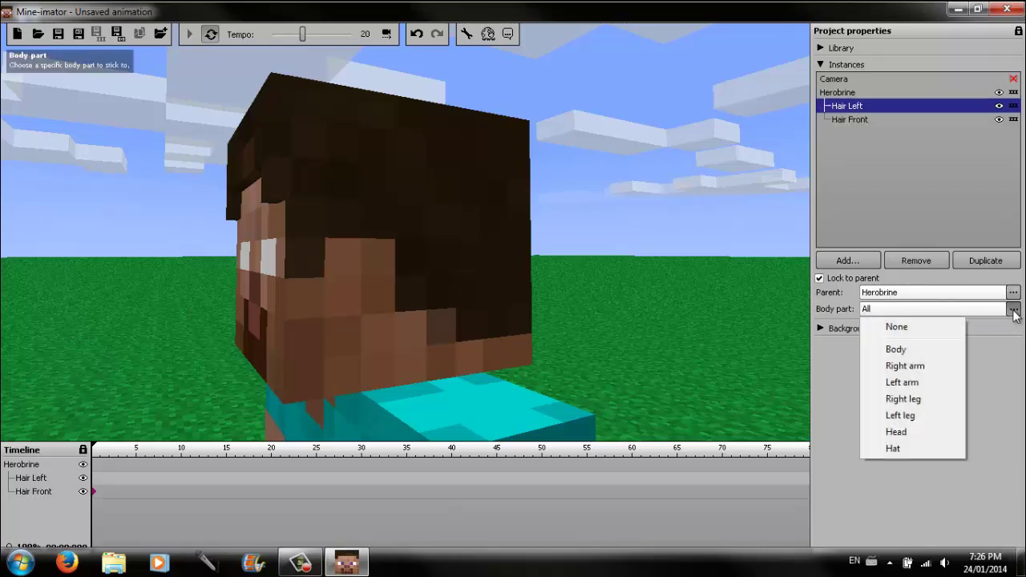
left_click(897, 432)
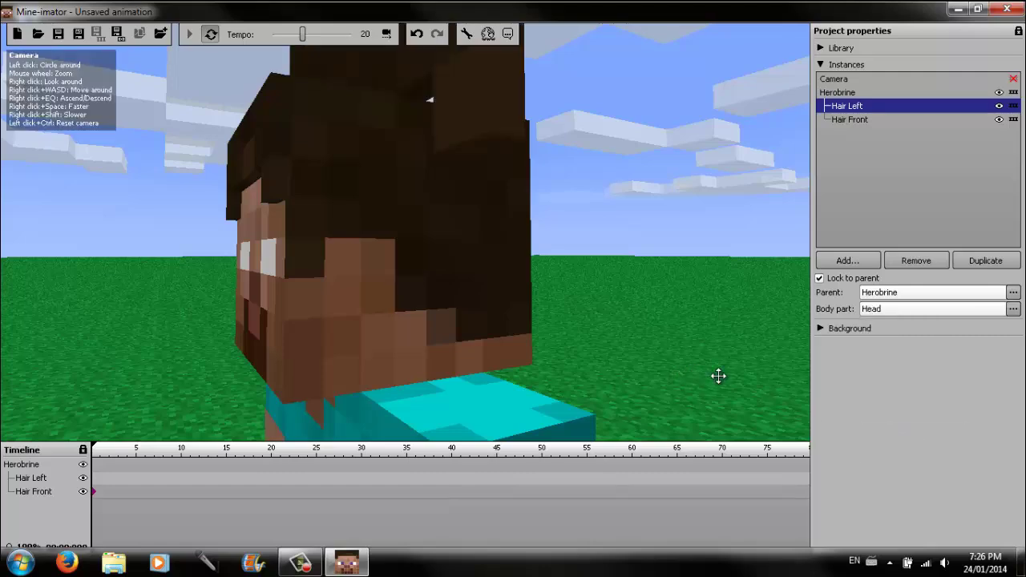
Step: Create a keyframe for Hair Left at the start of the timeline and set its scale to 0.51
scroll(71, 85, "down", 5)
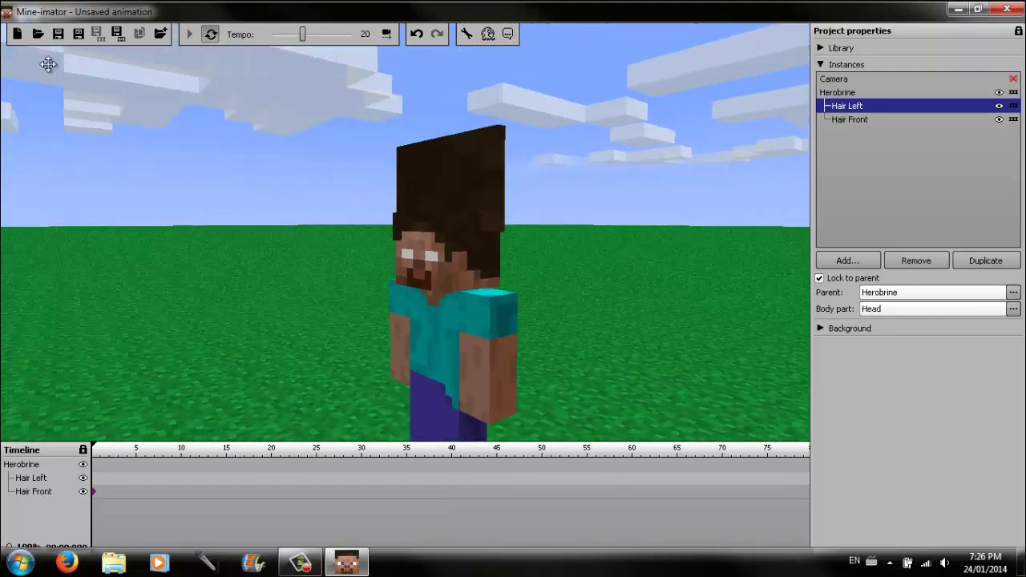
right_click_drag(48, 65, 44, 64)
key("w")
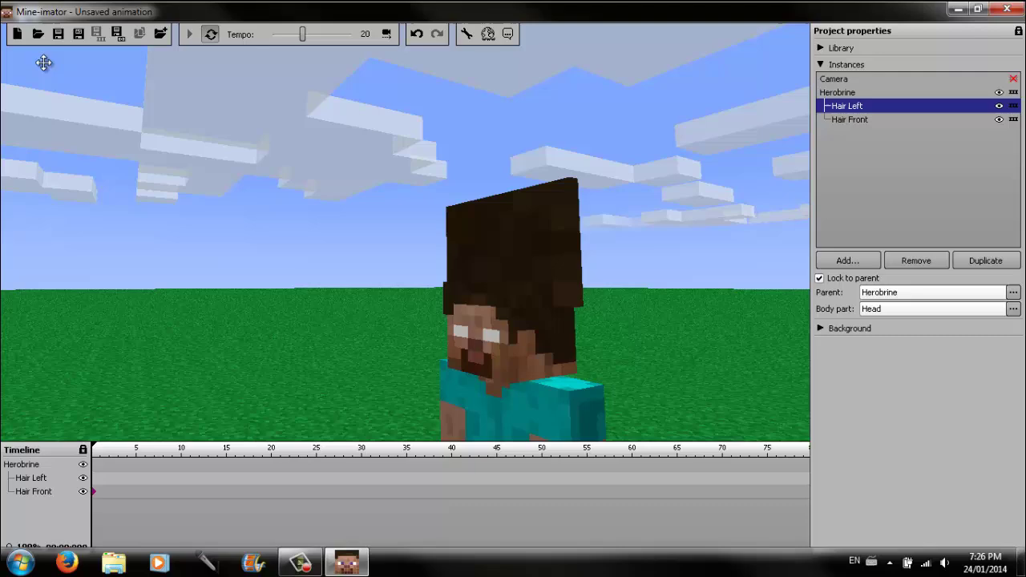
left_click(94, 478)
right_click_drag(65, 85, 87, 80)
key("a")
key("a")
key("a")
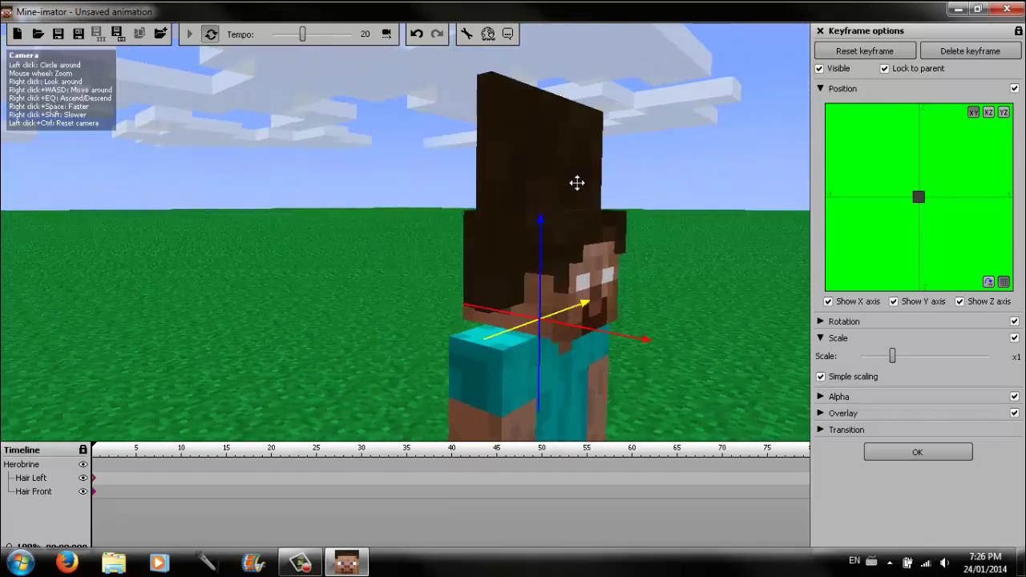
left_click(1017, 358)
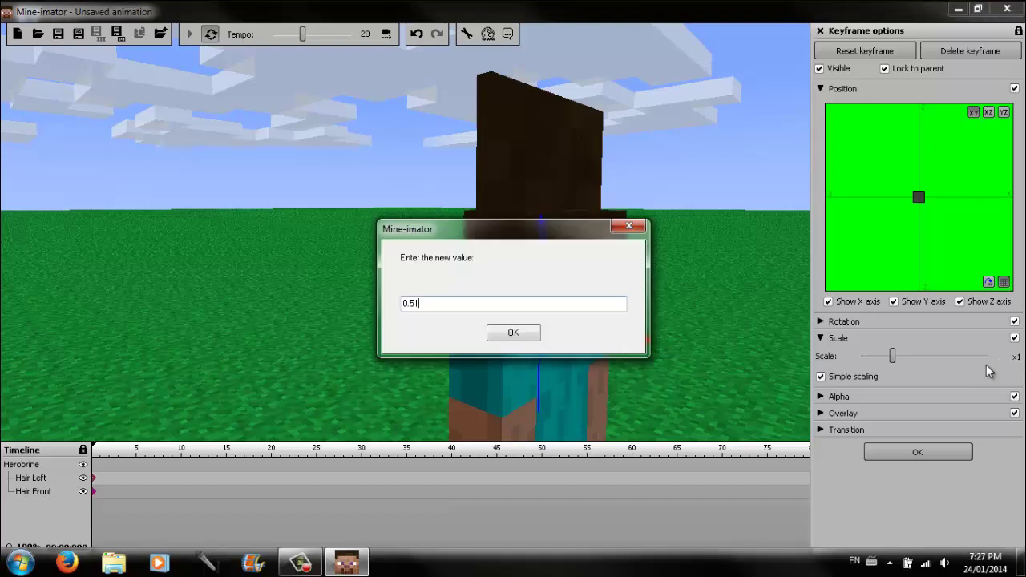
key("Return")
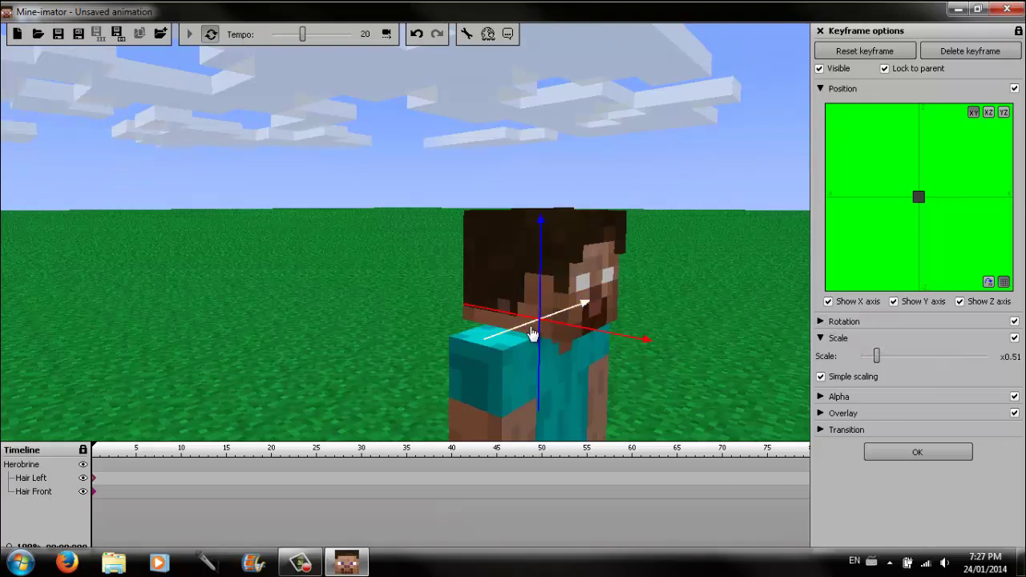
Step: Move Hair Left along the yellow axis out to the side of Herobrine's head and set its Z rotation to -90
left_click_drag(532, 330, 434, 388)
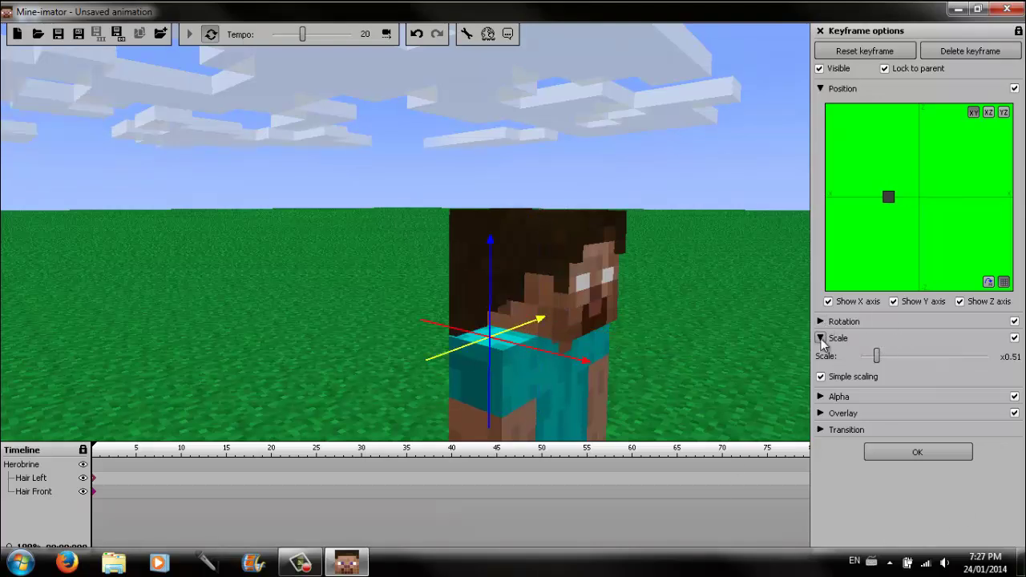
left_click(820, 338)
left_click(821, 321)
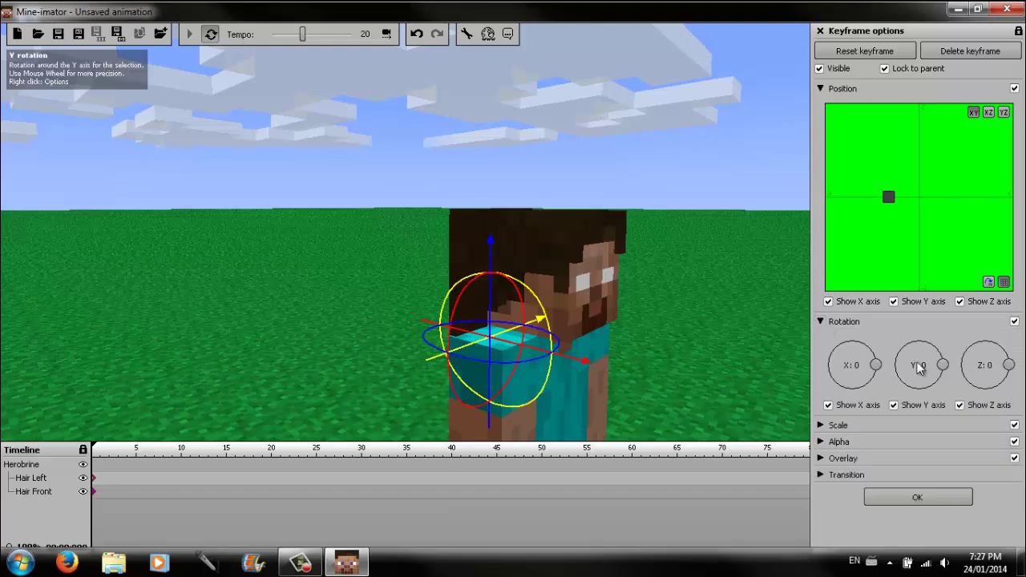
right_click(998, 371)
left_click(988, 401)
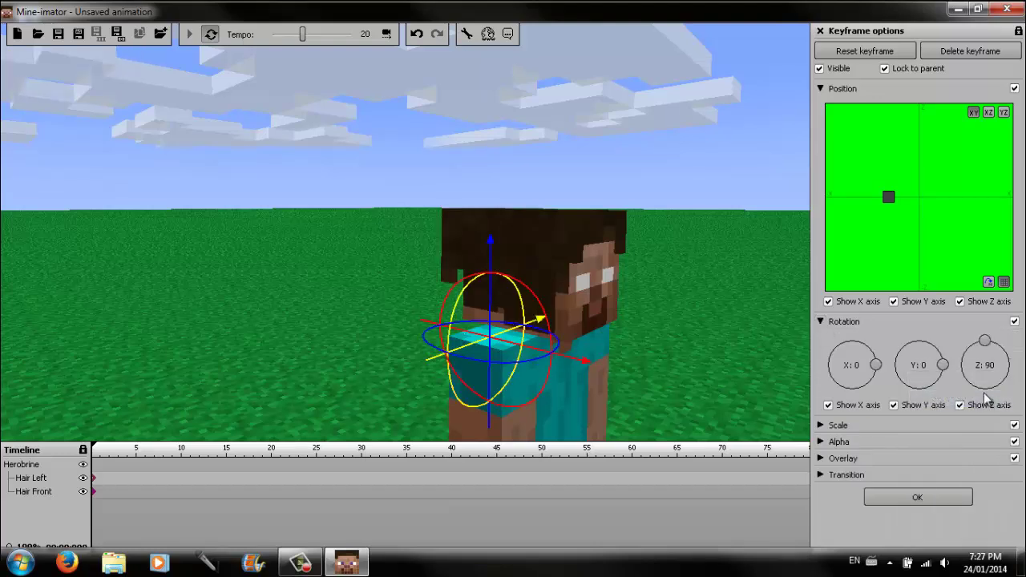
right_click(986, 397)
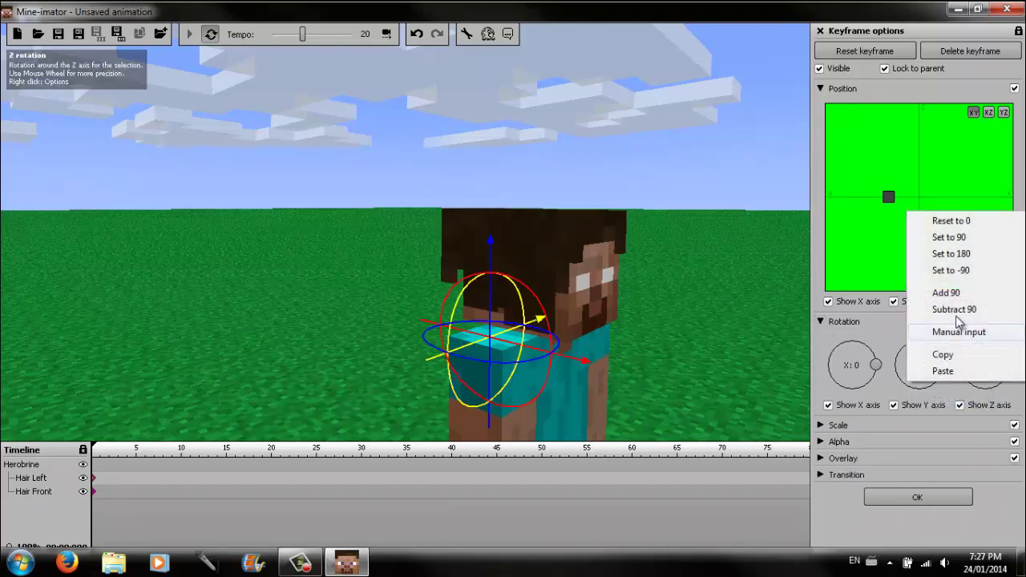
left_click(954, 271)
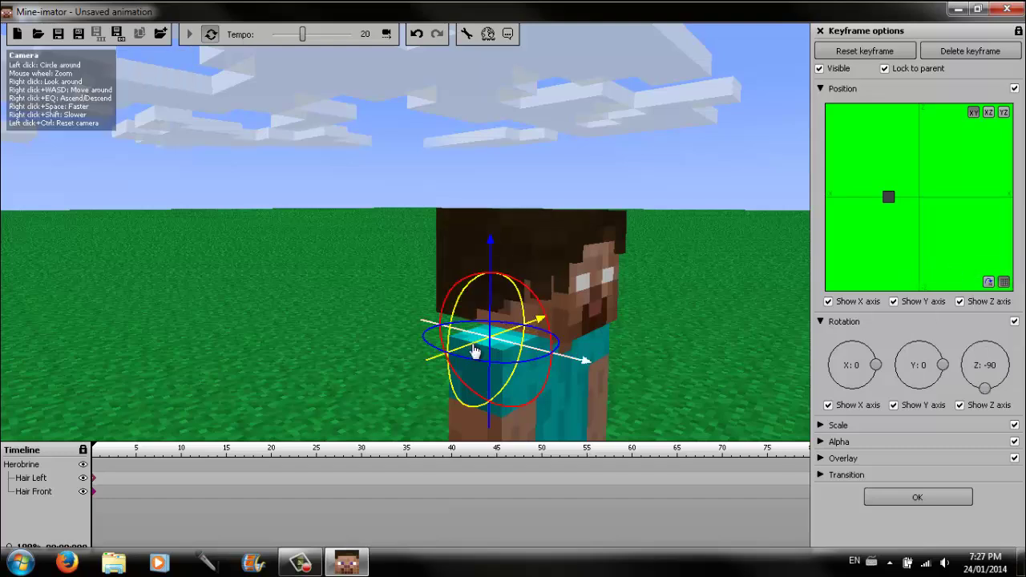
Step: Move Hair Left inward along the yellow axis so it rests against the side of Herobrine's head
mouse_move(474, 351)
left_mouse_down()
mouse_move(523, 324)
mouse_move(517, 333)
left_mouse_up()
right_click_drag(647, 296, 637, 324)
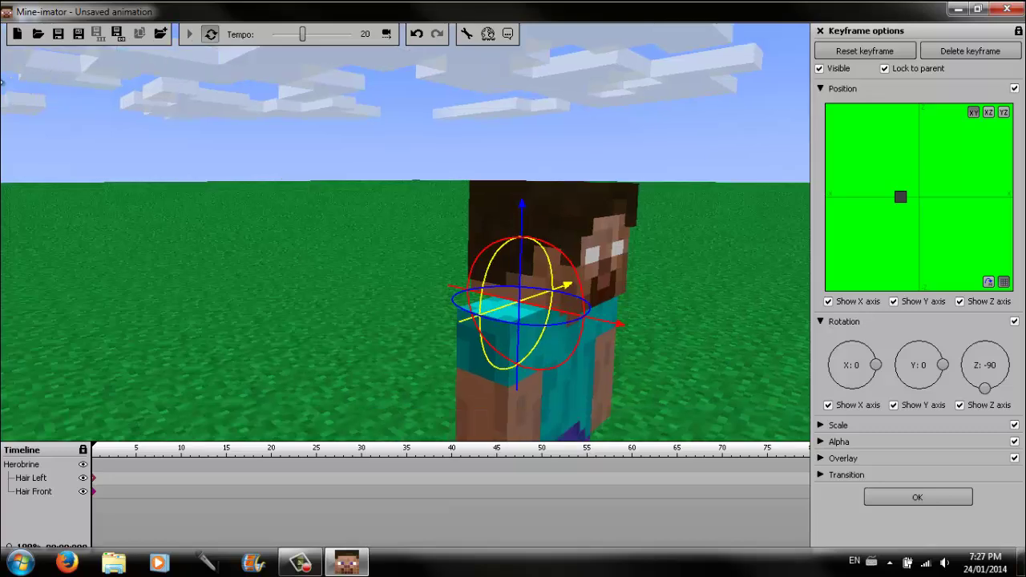
key("d")
right_click_drag(2, 82, 4, 82)
key("w")
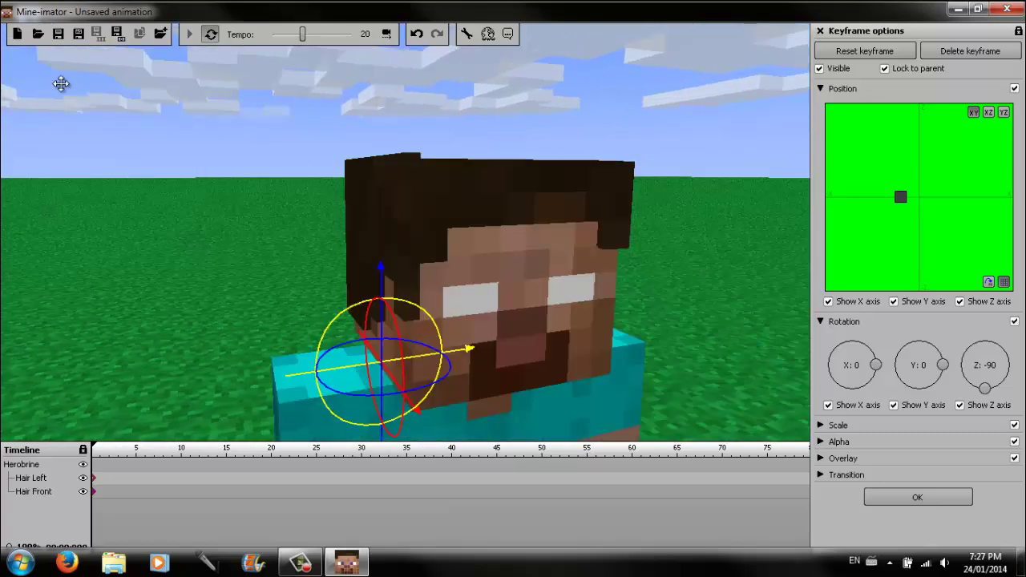
left_click_drag(61, 83, 37, 84)
key("a")
right_click_drag(37, 85, 62, 87)
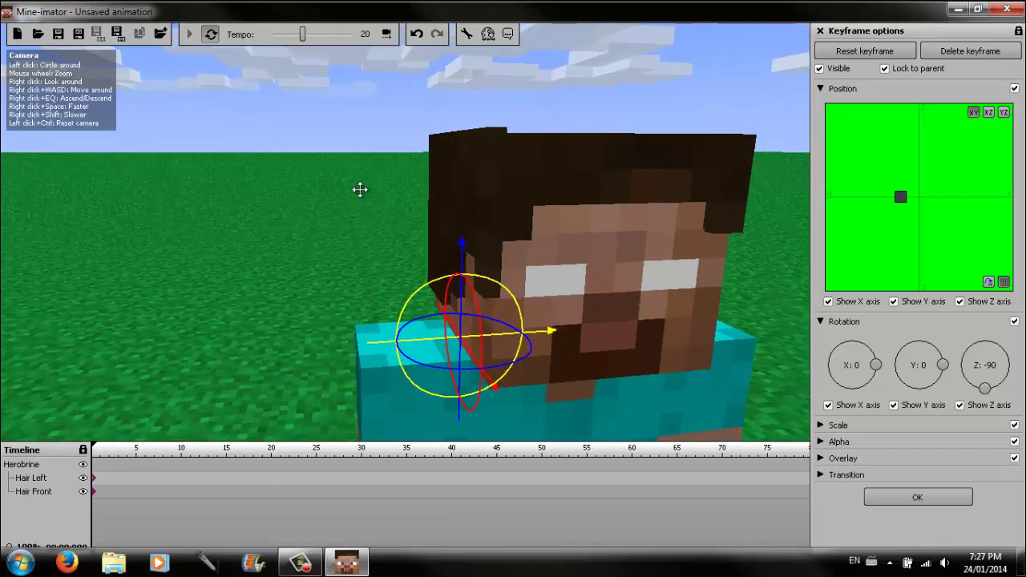
Step: Lower Hair Left slightly along the blue axis to line its top up with the rest of the hair, and finish its keyframe
left_click_drag(463, 256, 465, 266)
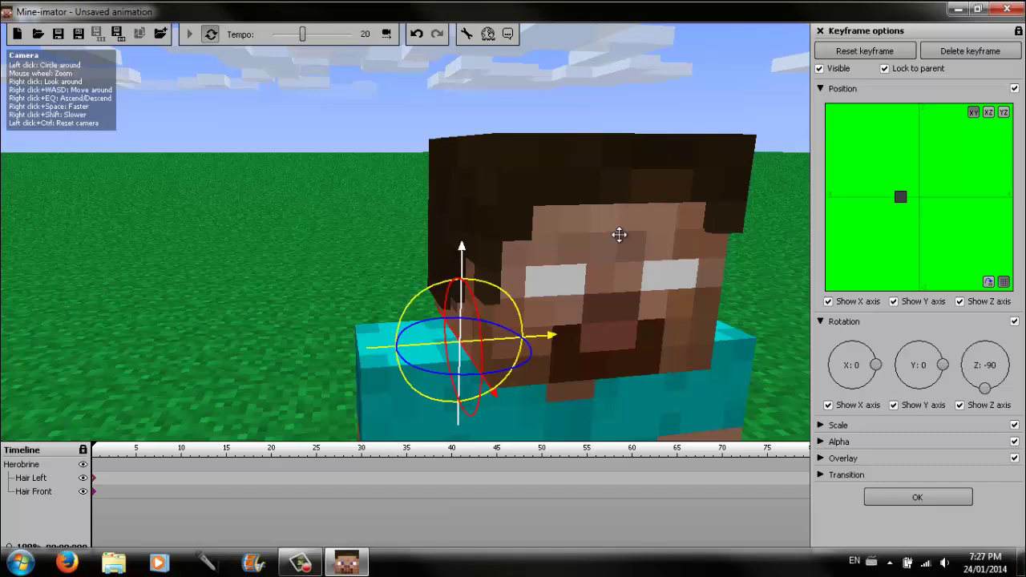
left_click_drag(793, 289, 88, 86)
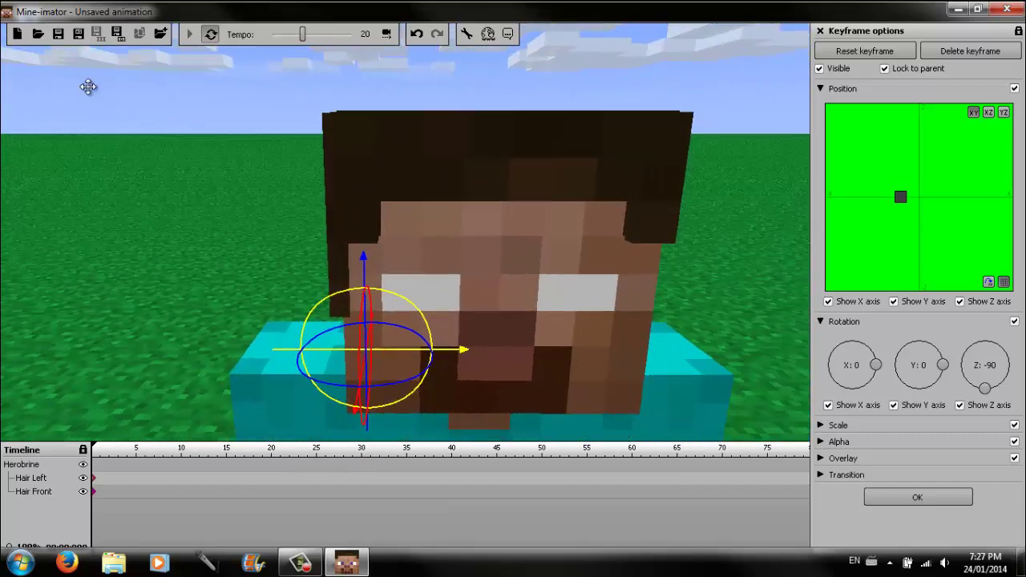
left_click(891, 498)
Step: Duplicate the Hair Left instance and open the copy's keyframe at the start of the timeline
left_click(821, 64)
left_click(821, 64)
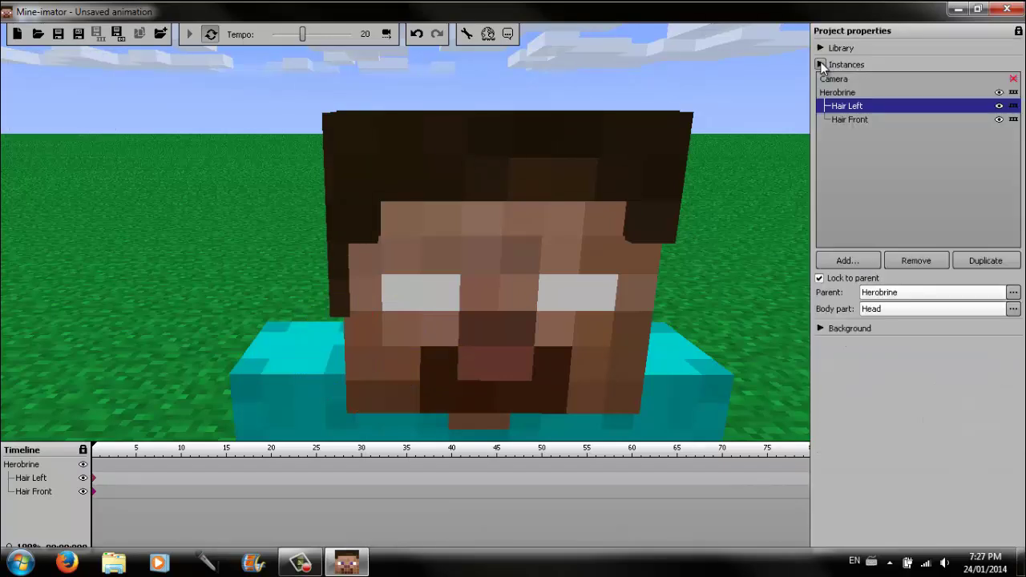
left_click(981, 260)
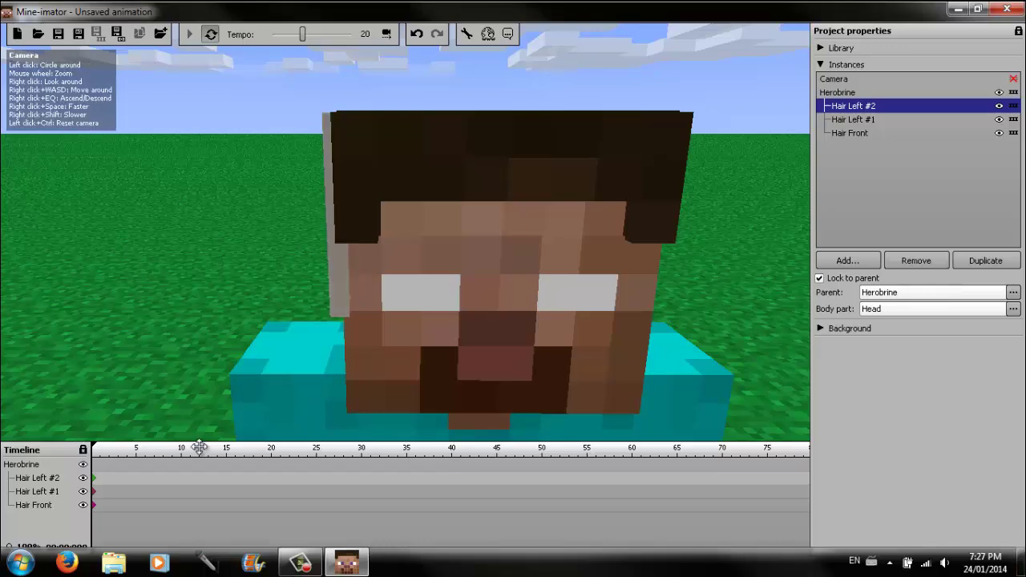
left_click(93, 491)
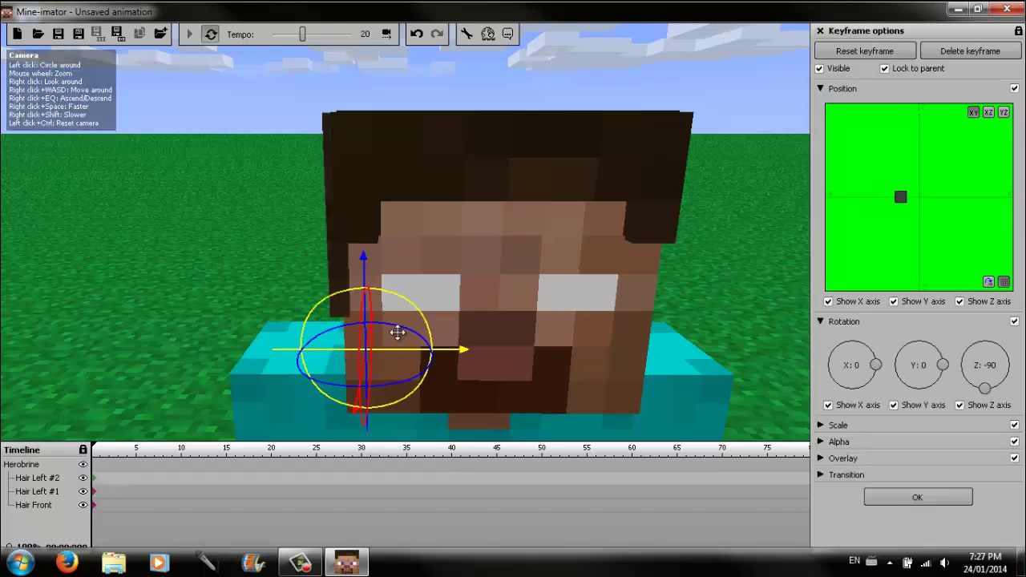
Step: Move the Hair Left copy along the yellow axis to the opposite side of Herobrine's head
left_click_drag(392, 355, 629, 339)
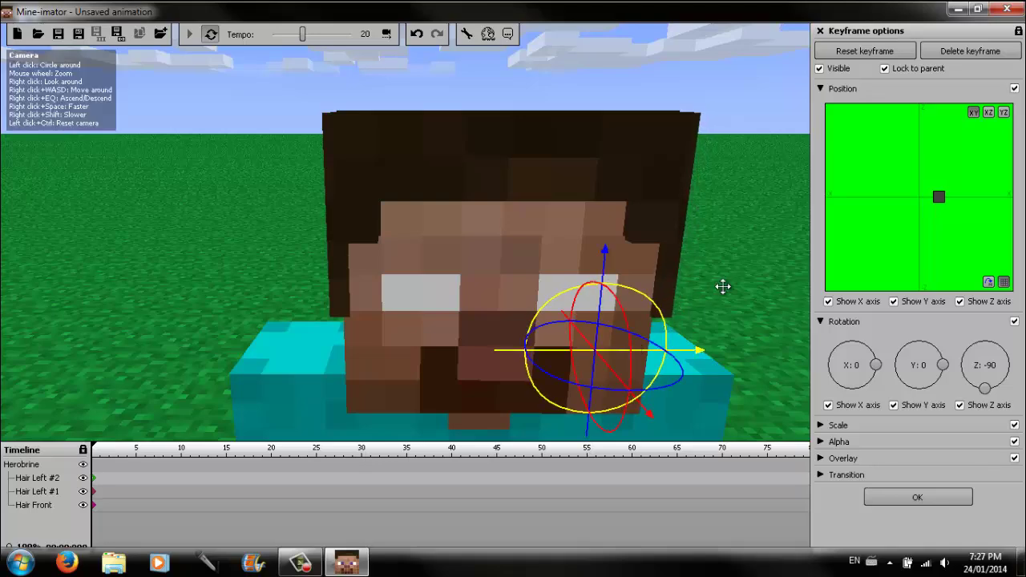
left_click_drag(724, 286, 55, 79)
right_click_drag(56, 84, 35, 88)
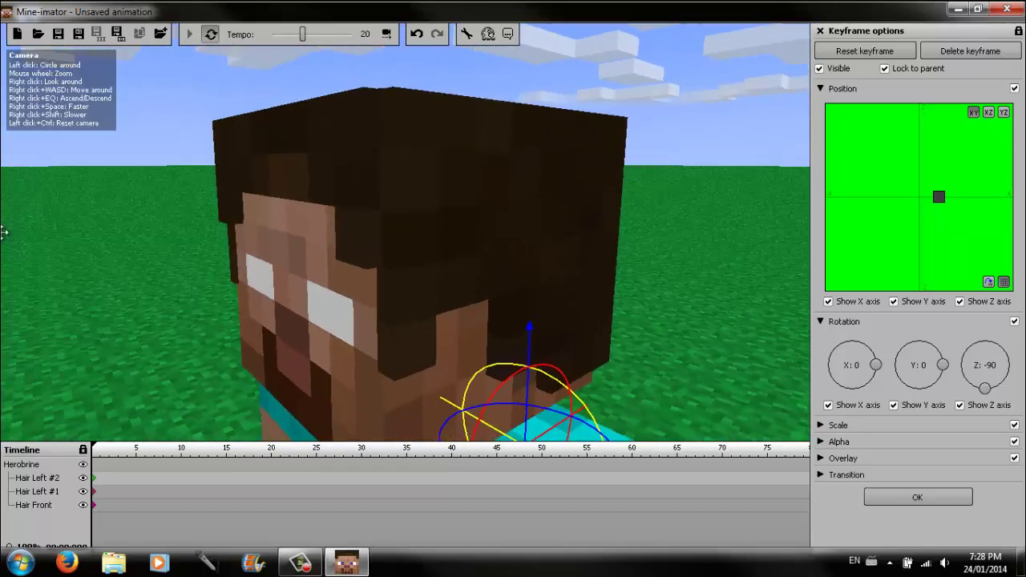
Step: Try to stretch Hair Front along individual axes, with simple scaling turned off in its first keyframe
left_click(94, 505)
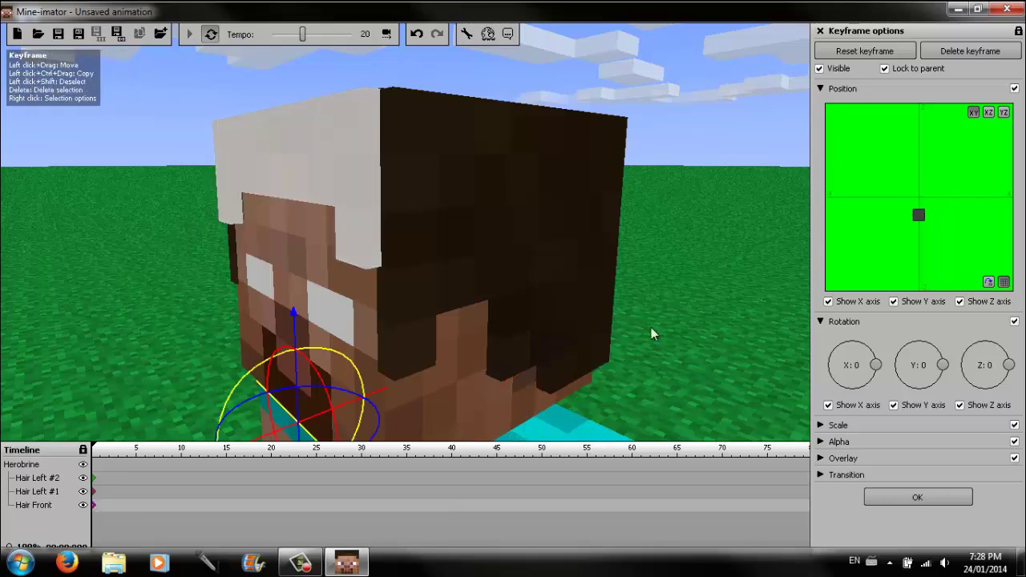
left_click(823, 427)
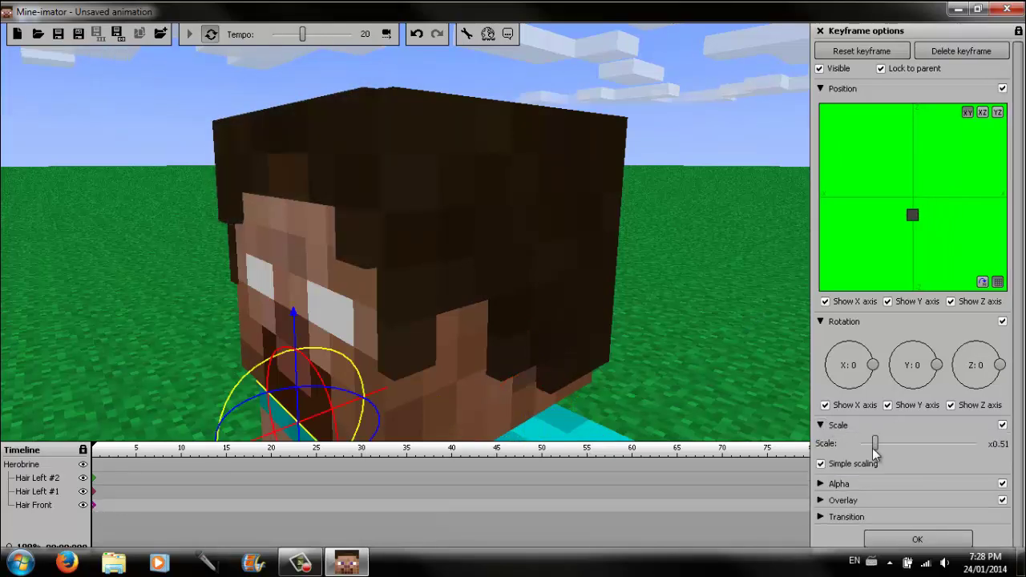
left_click(821, 464)
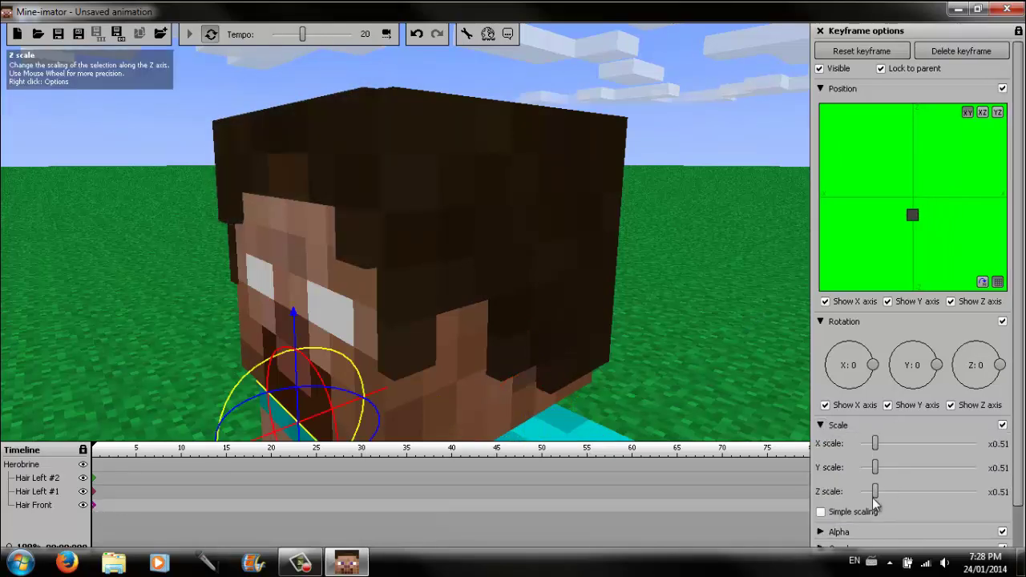
mouse_move(876, 498)
left_mouse_down()
mouse_move(907, 498)
mouse_move(879, 500)
left_mouse_up()
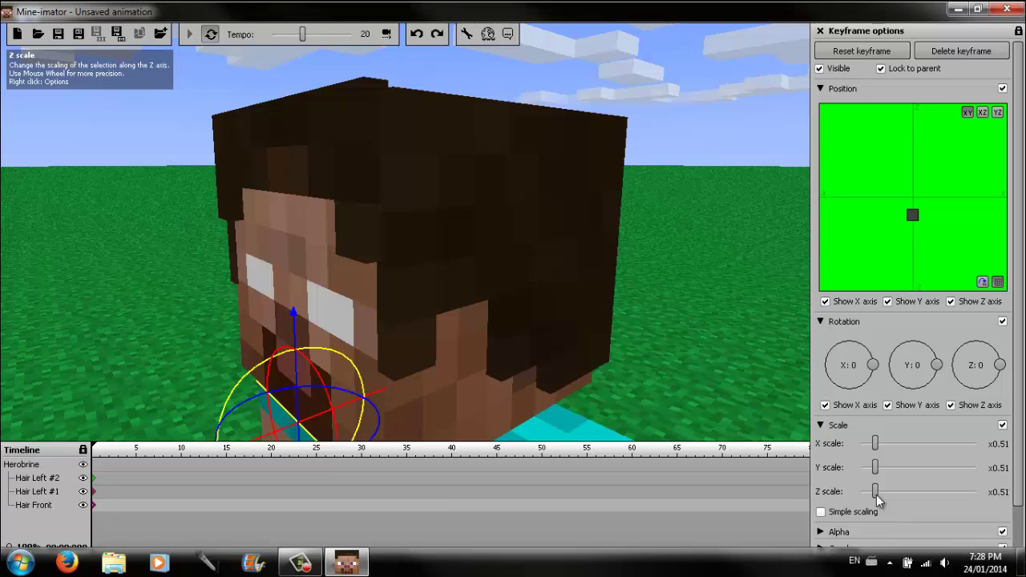
left_click_drag(877, 471, 999, 489)
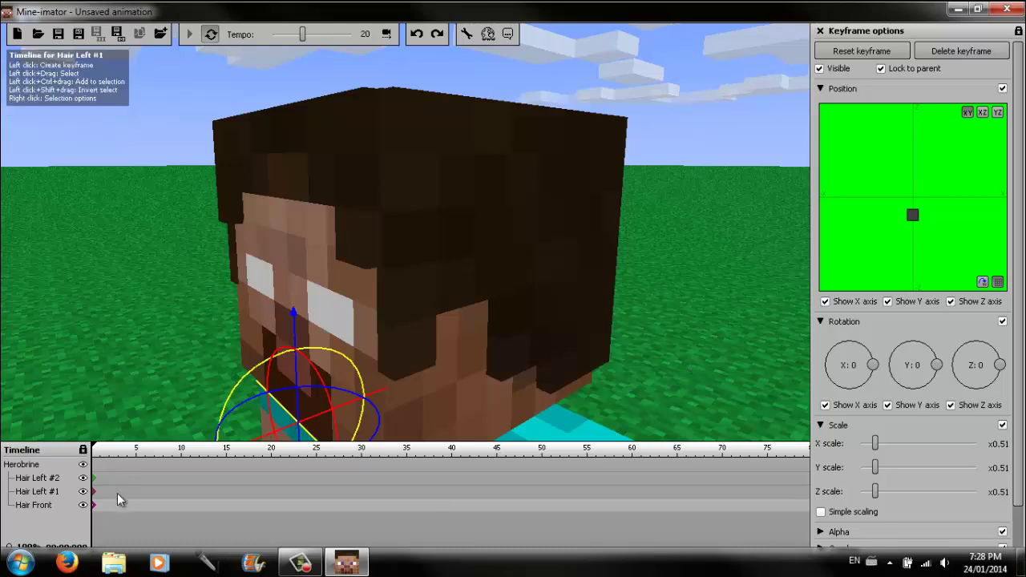
Step: Duplicate the Hair Front instance, and undo the duplication
left_click(53, 508)
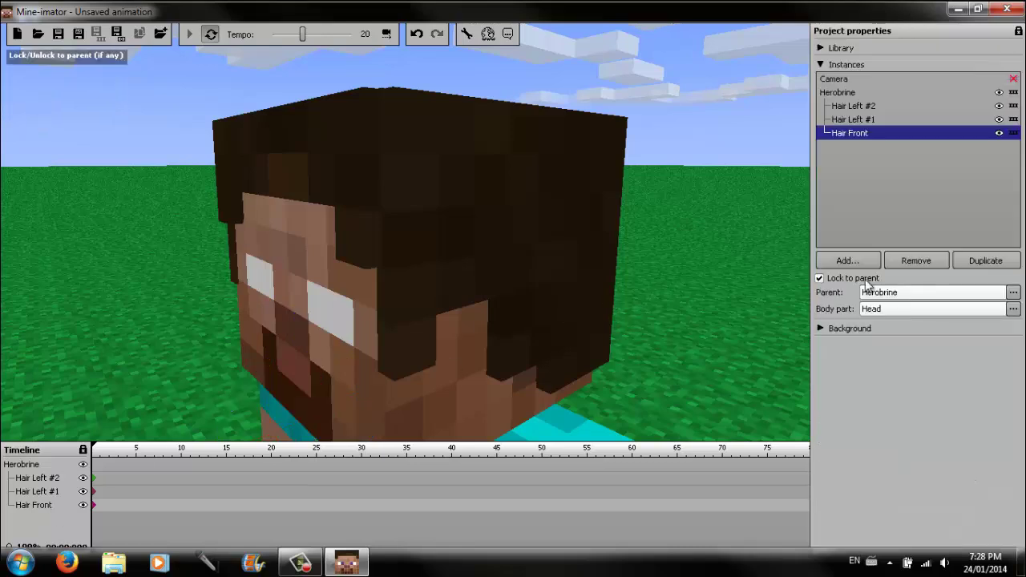
left_click(1007, 262)
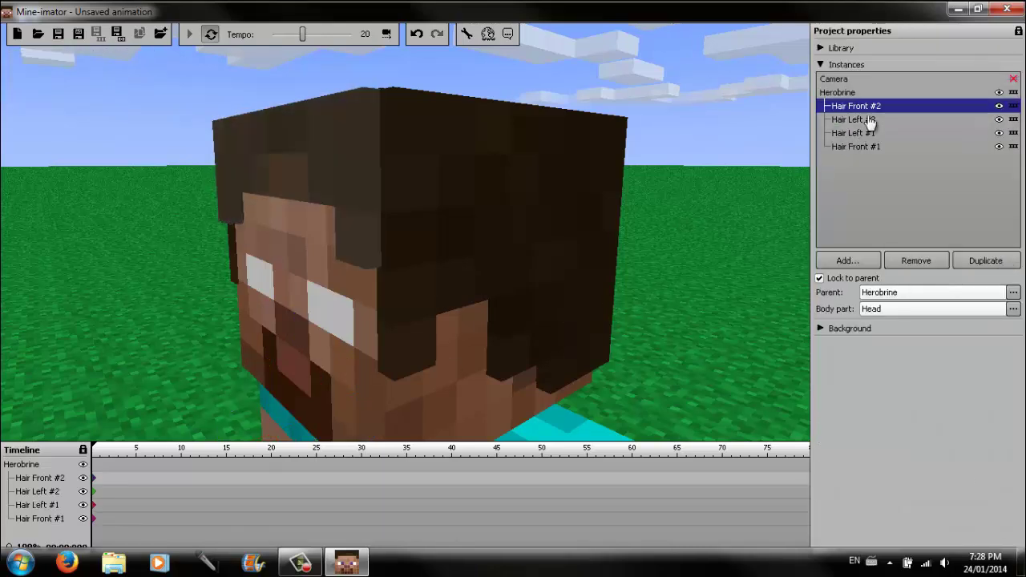
left_click(883, 167)
left_click(820, 65)
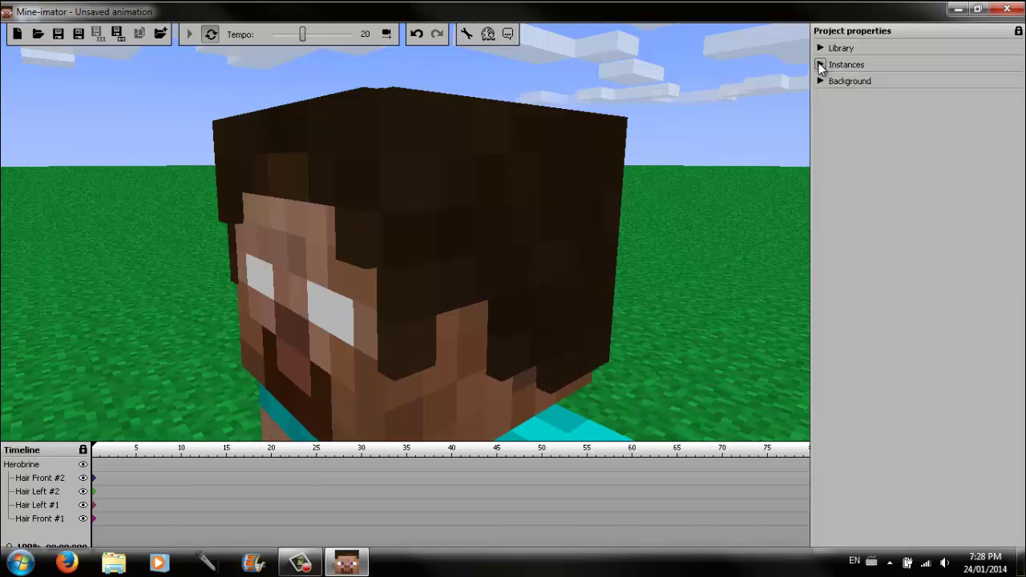
left_click(821, 65)
key("ctrl+z")
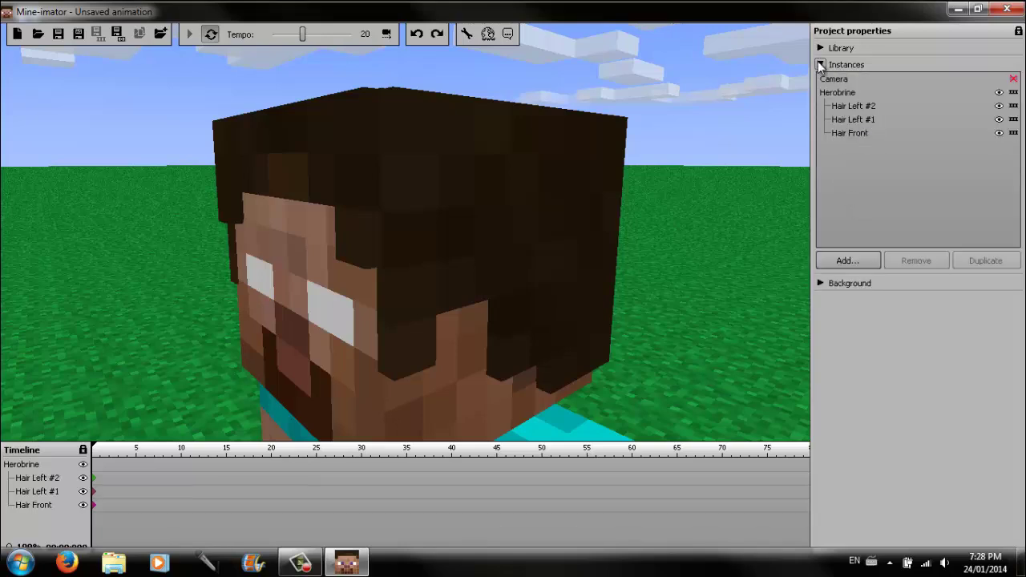
Step: Add a library item named Hair Back, using the back hair piece from Herobrines Amazing Hair.png
left_click(820, 65)
left_click(820, 48)
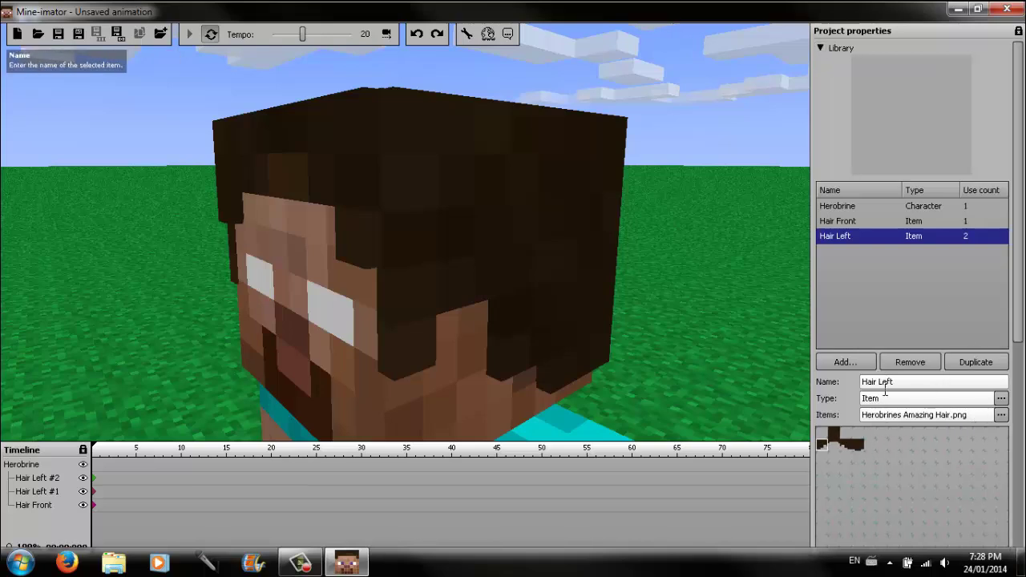
left_click(846, 363)
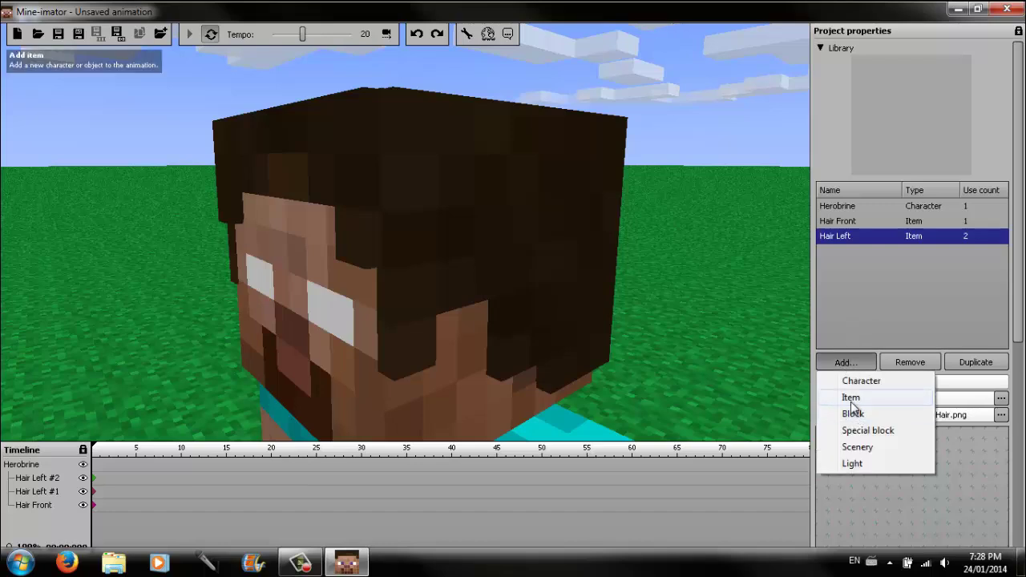
left_click(852, 400)
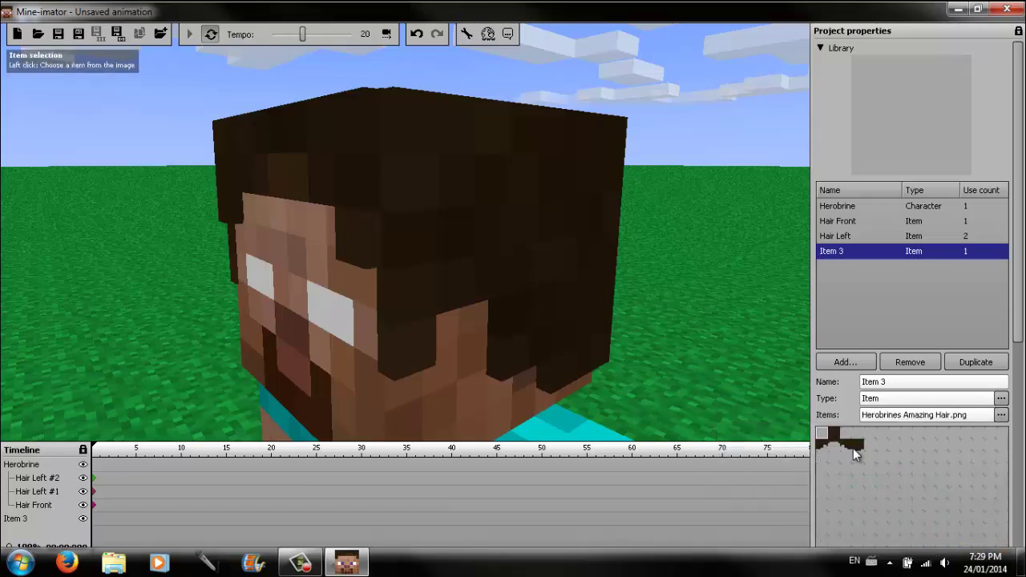
left_click(922, 382)
type("Hair Back")
key("Return")
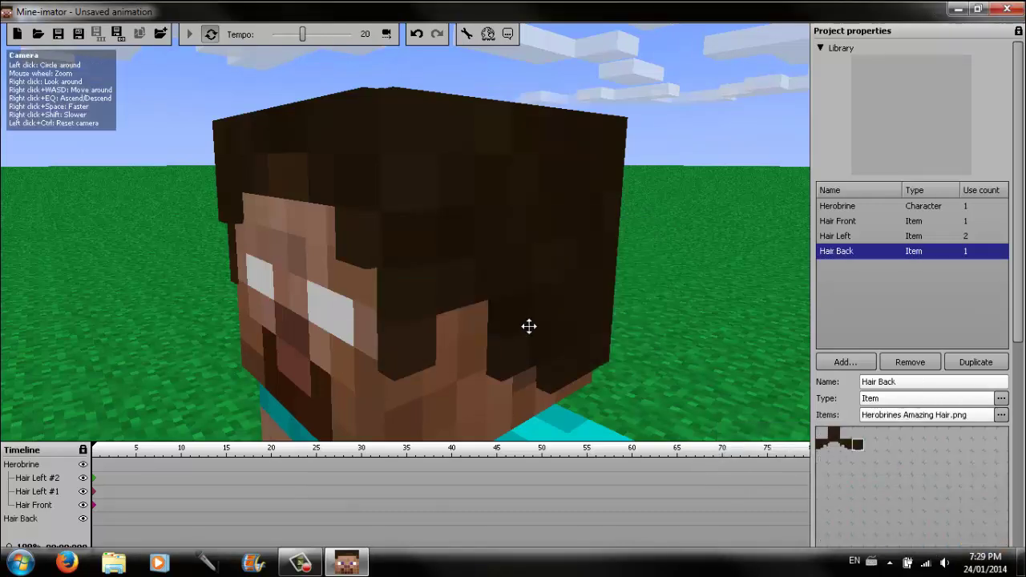
Step: Parent the Hair Back instance to Herobrine, attached to the Head body part
left_click(821, 48)
left_click(821, 65)
left_click(842, 146)
left_click(1012, 293)
left_click(898, 333)
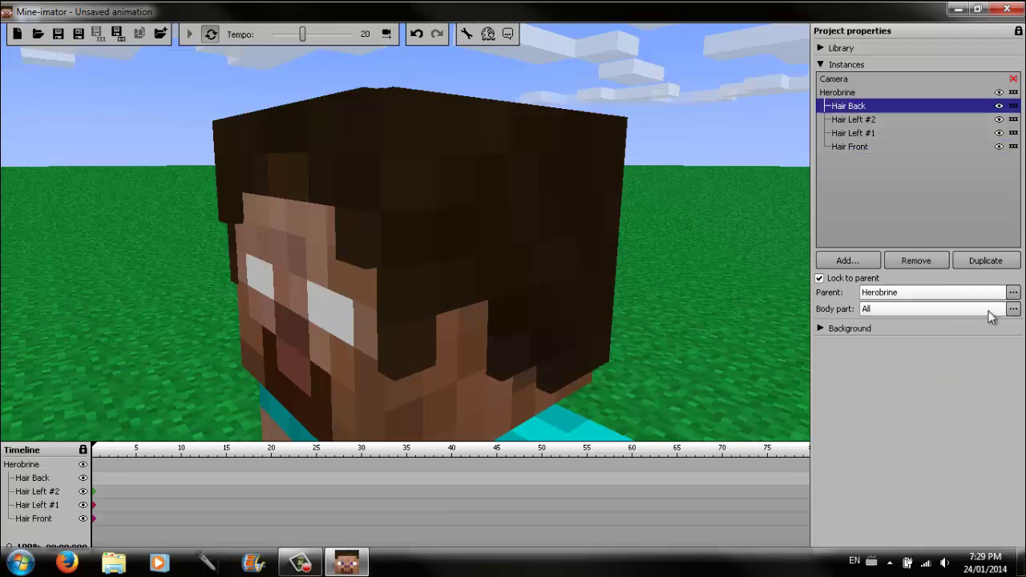
left_click(1013, 309)
left_click(896, 431)
Step: Create a keyframe for Hair Back at the timeline start and set its simple scale to 0.51
left_click(95, 478)
left_click(820, 321)
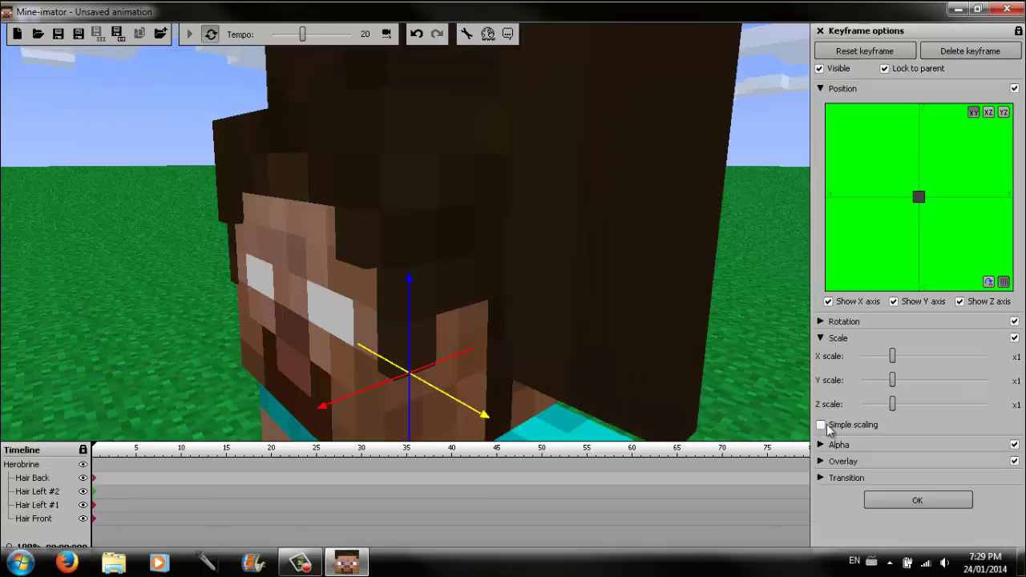
left_click(821, 420)
left_click(1016, 357)
key("Return")
Step: Move Hair Back along the red axis to the rear of the head, lower it level with the side hair, and finish its keyframe
left_click_drag(367, 401, 363, 197)
left_click_drag(425, 303, 440, 308)
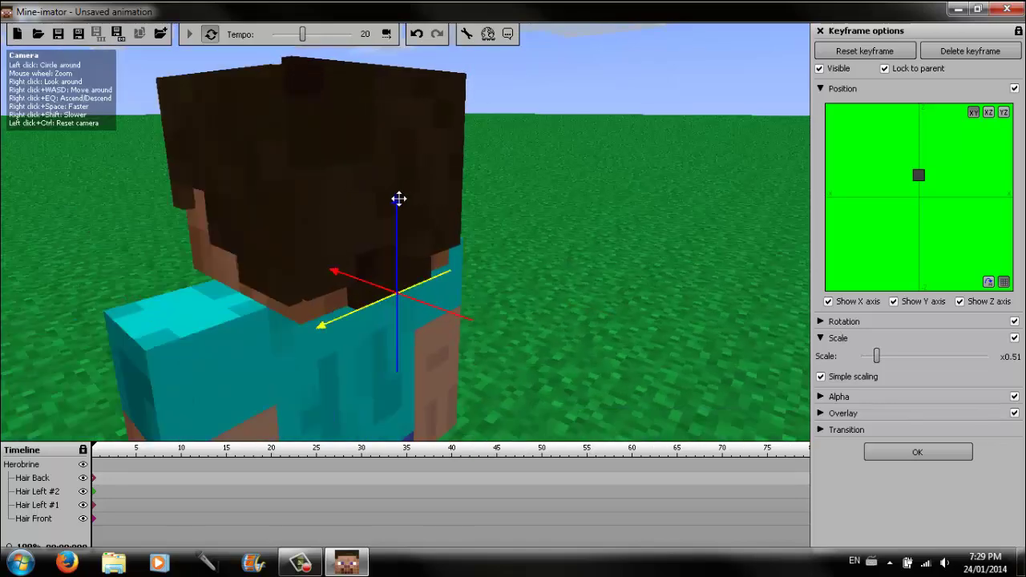
left_click_drag(397, 205, 397, 218)
left_click_drag(447, 326, 446, 326)
left_click(820, 30)
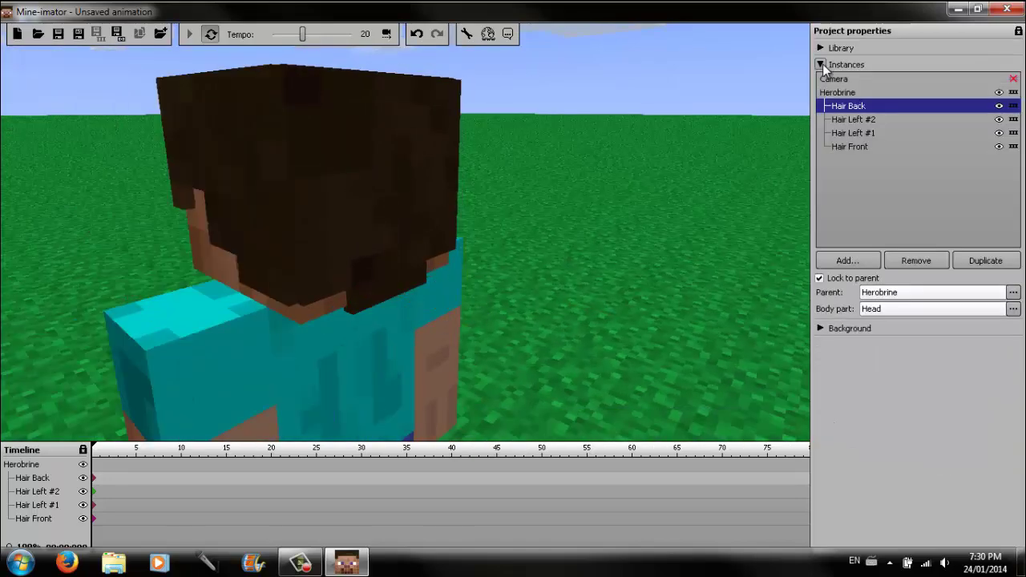
Step: Add a library item named Hair Top that uses the Herobrines Amazing Hair.png texture
left_click(822, 64)
left_click(822, 49)
left_click(856, 363)
left_click(867, 397)
left_click(947, 384)
type("Hair Top")
key("Return")
left_click(1001, 414)
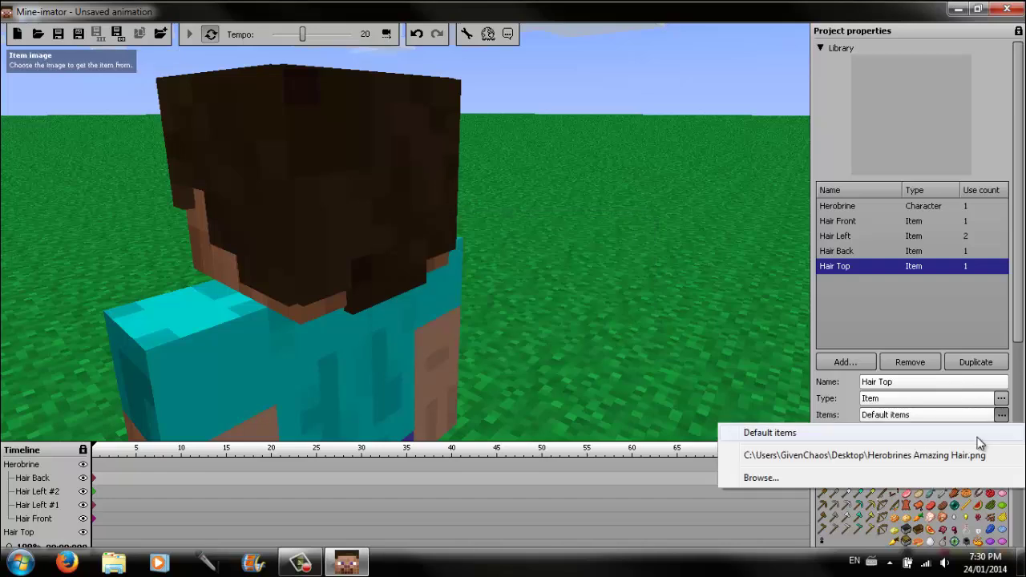
left_click(837, 454)
Step: Parent the Hair Top instance to Herobrine, attached to the Head body part
left_click(821, 48)
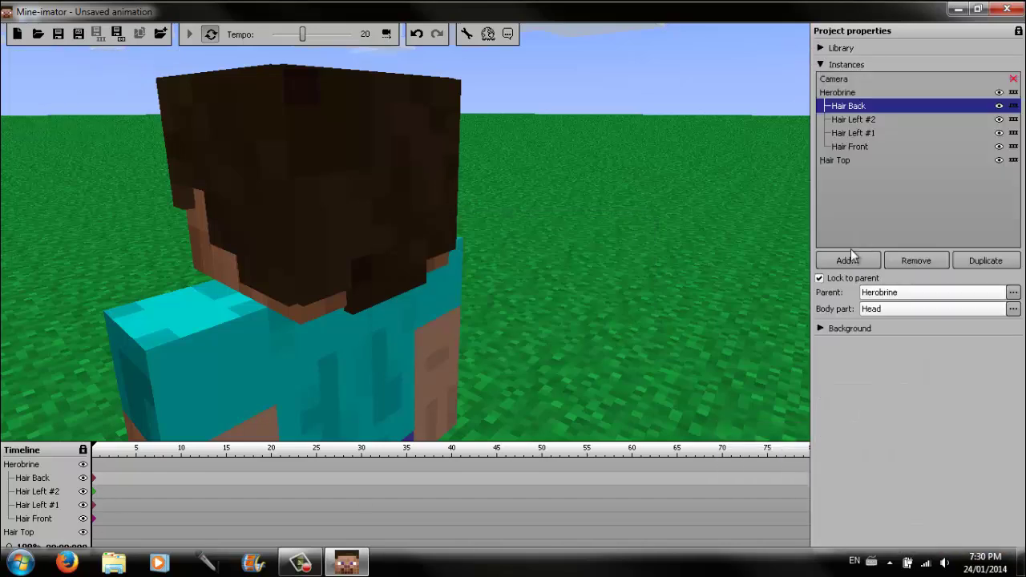
left_click(838, 160)
left_click(1014, 292)
left_click(922, 334)
left_click(1013, 310)
left_click(900, 430)
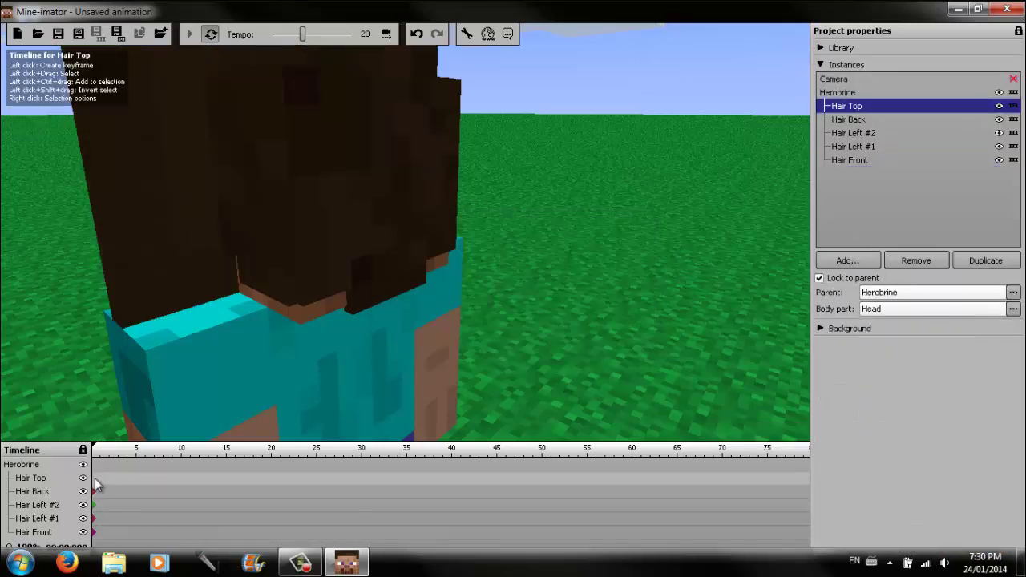
Step: Create a keyframe for Hair Top at the timeline start and set its scale to 0.51
left_click(95, 479)
left_click(1014, 357)
type("0.51")
key("Return")
left_click(826, 338)
left_click(820, 322)
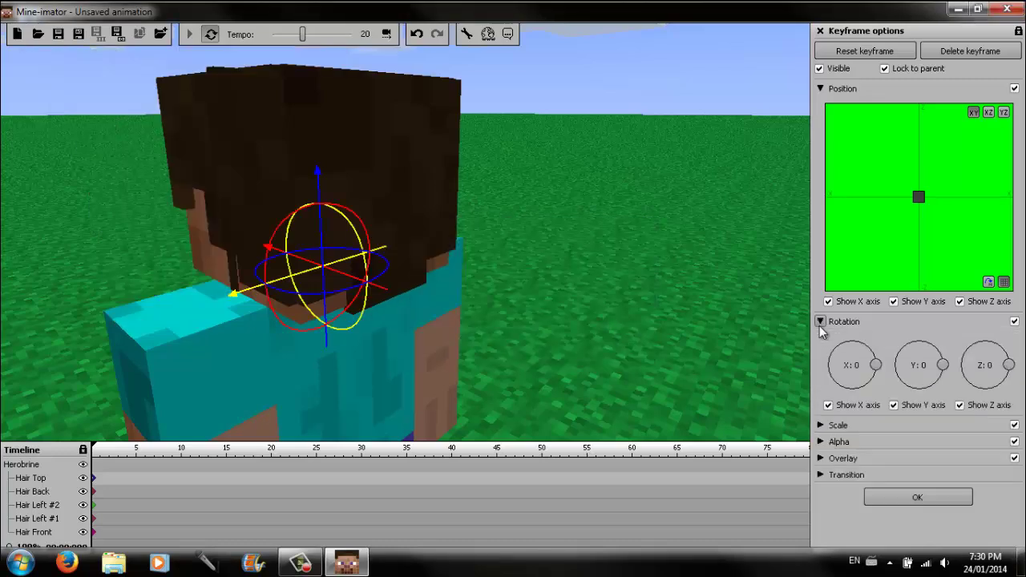
Step: Try turning Hair Top about its Z and Y axes, including a Y rotation of 180, and undo the rotations
right_click(980, 365)
left_click(960, 409)
left_click_drag(280, 279, 19, 391)
right_click(979, 383)
left_click(961, 225)
right_click(909, 366)
left_click(931, 392)
key("ctrl+z")
right_click(909, 385)
left_click(946, 250)
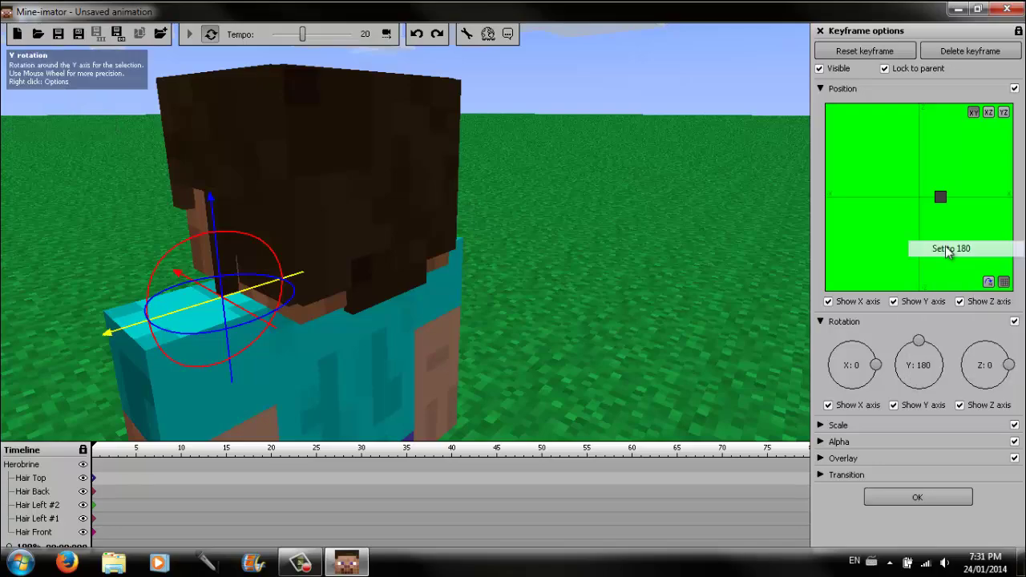
key("ctrl+z")
key("ctrl+z")
Step: Set Hair Top's X rotation to 90 and raise it along the blue axis to the top of the head
right_click(855, 365)
left_click(877, 388)
left_click_drag(213, 210, 238, 55)
Step: Slide Hair Top along the yellow and red axes until it covers the top of the head
left_click_drag(547, 210, 58, 83)
left_click_drag(614, 258, 561, 313)
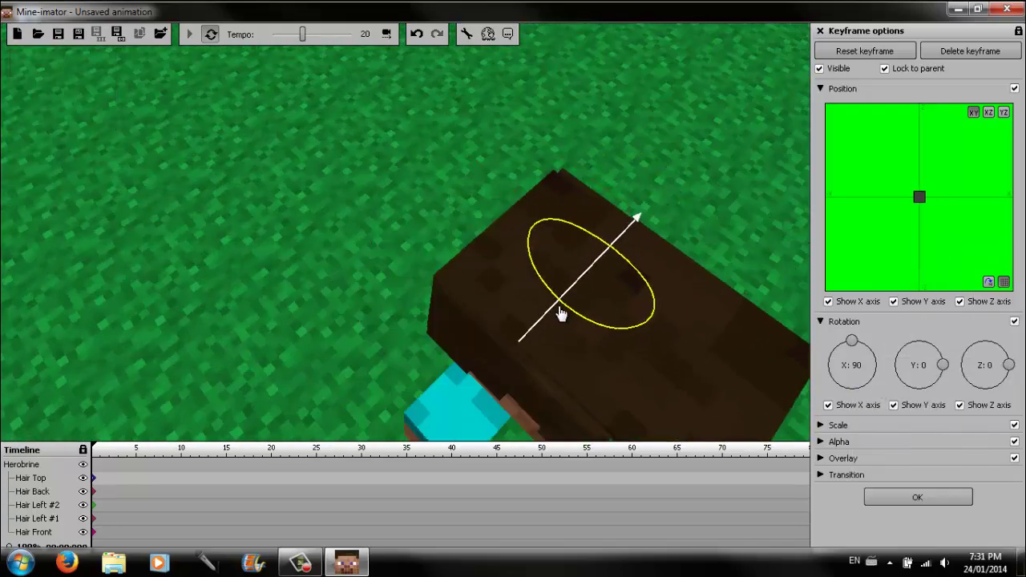
left_click_drag(559, 271, 452, 217)
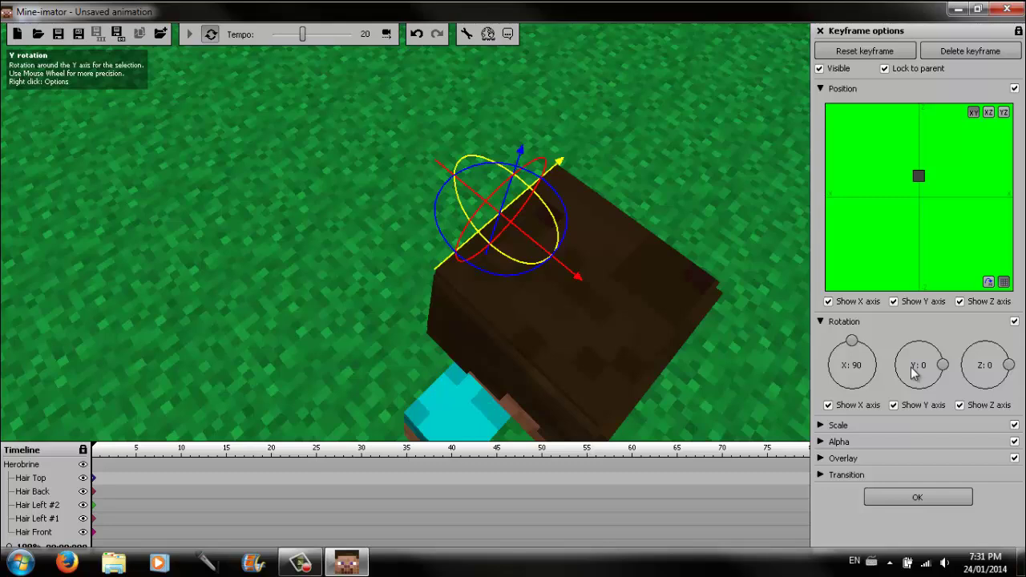
Step: Try a scale of 0.55 for Hair Top, and reduce it to 0.53
left_click(819, 321)
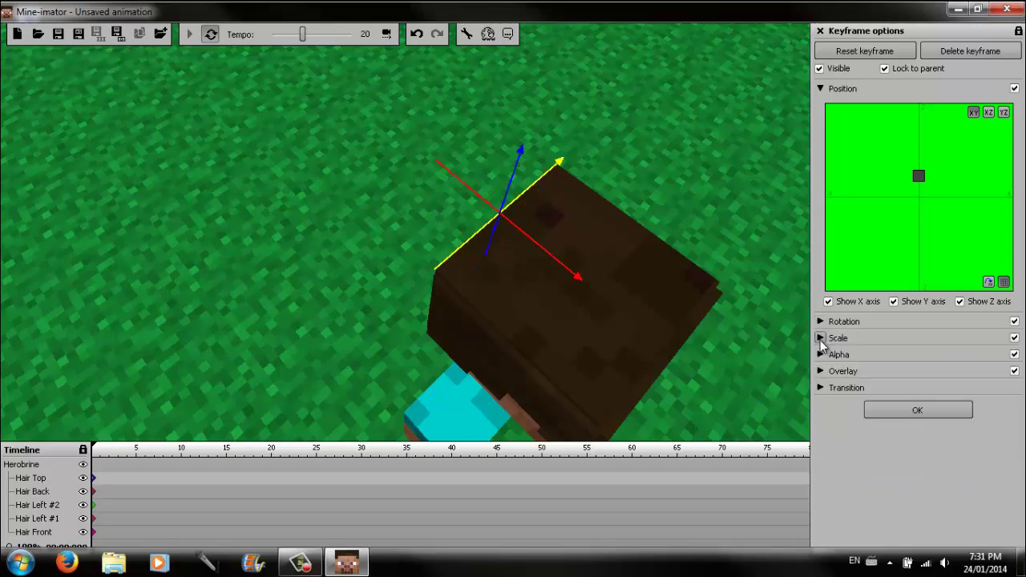
left_click(820, 338)
left_click(1010, 358)
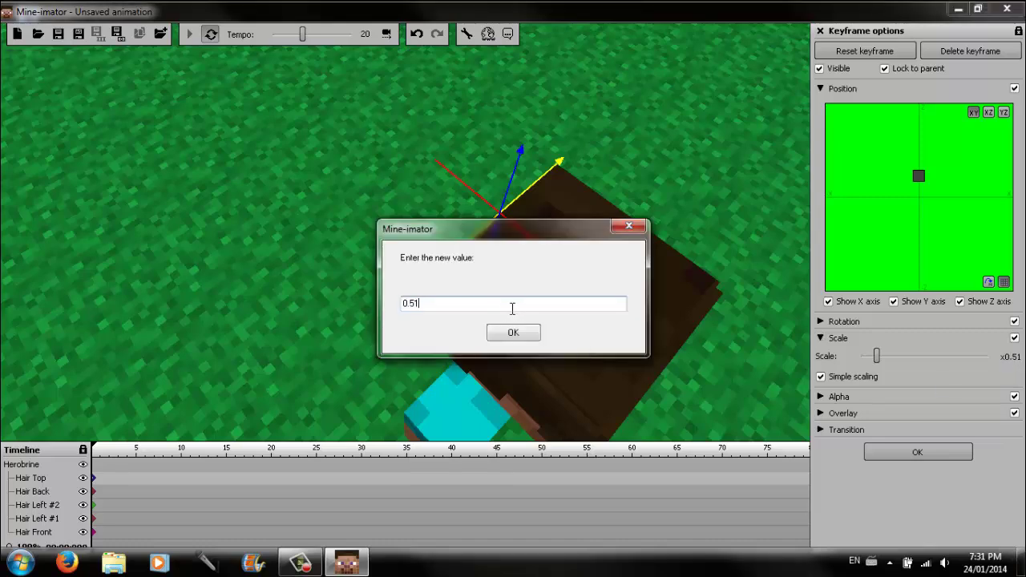
key("BackSpace")
type("5")
key("Return")
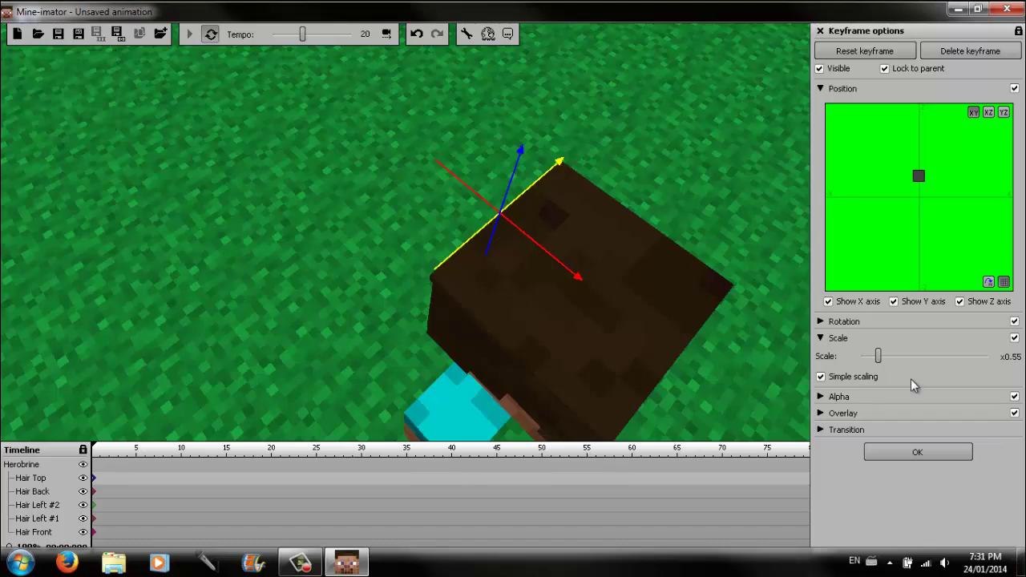
left_click(1012, 357)
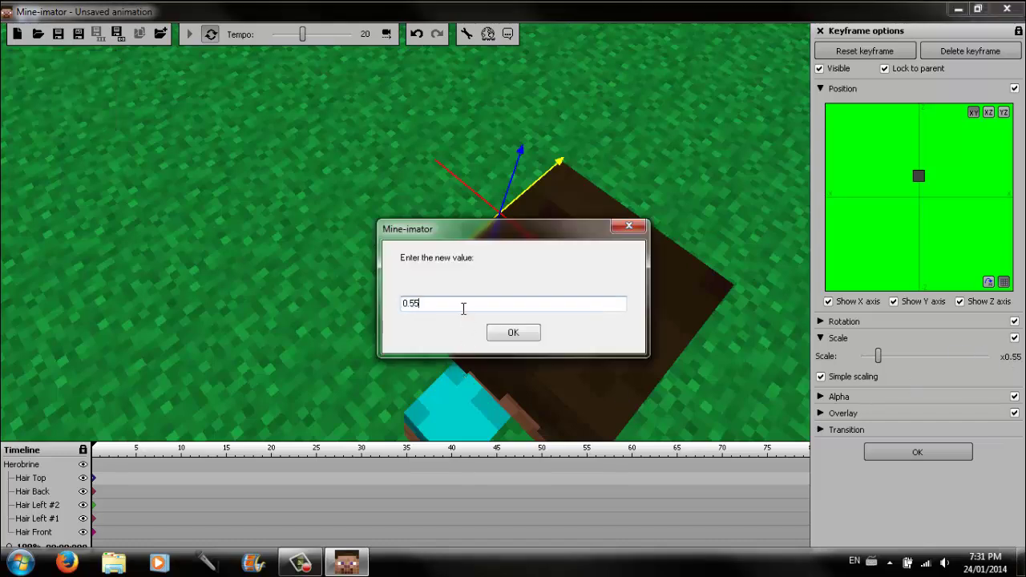
type("3")
key("Return")
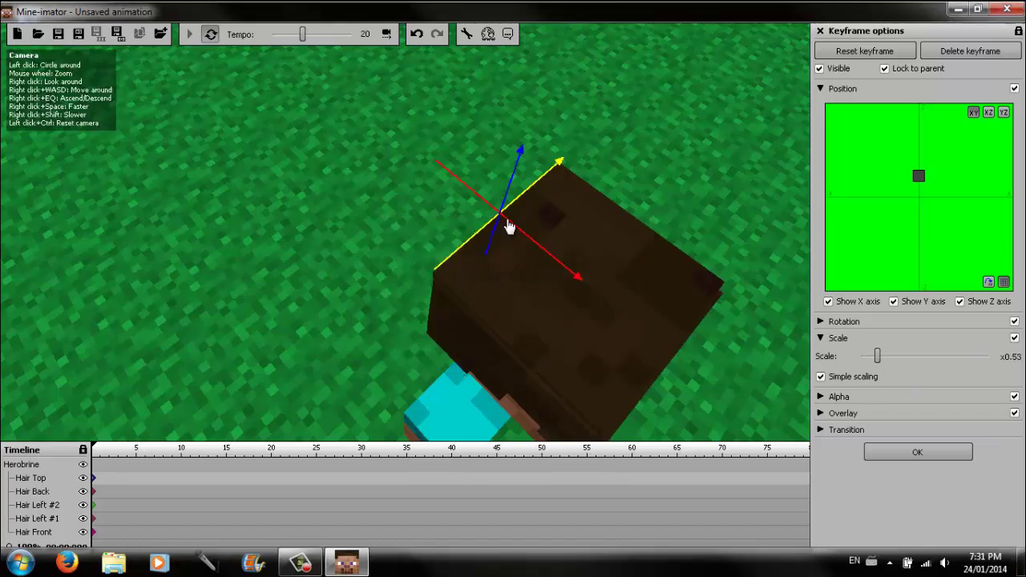
Step: Nudge Hair Top slightly along the yellow axis and check its alignment with the head from above
mouse_move(489, 225)
left_mouse_down()
mouse_move(532, 250)
mouse_move(473, 249)
mouse_move(473, 239)
left_mouse_up()
left_click_drag(722, 171, 33, 90)
right_click_drag(35, 79, 64, 85)
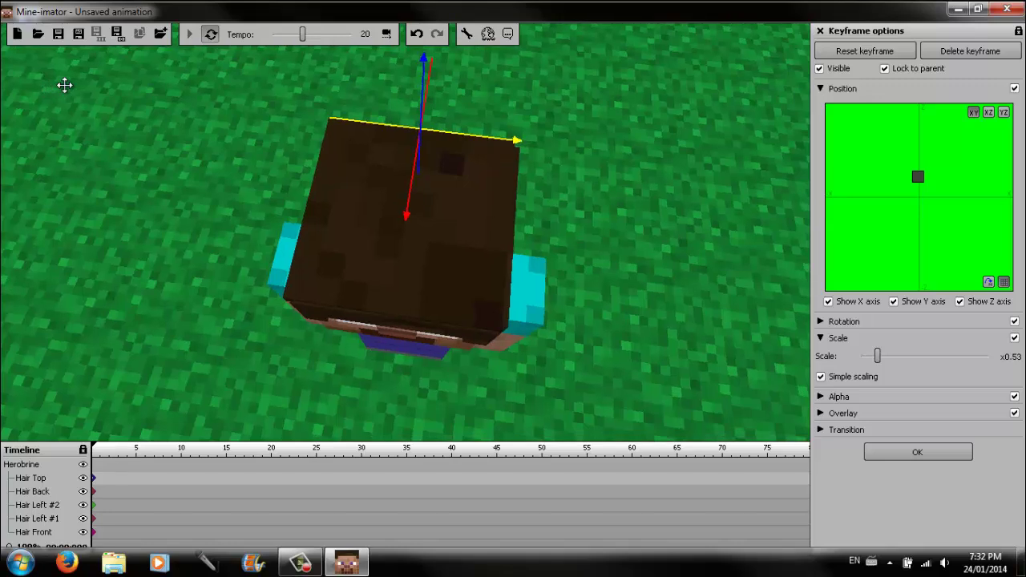
Step: Set Hair Top's scale to 0.54 and shift it slightly along the yellow axis to center it on the head
left_click(1011, 357)
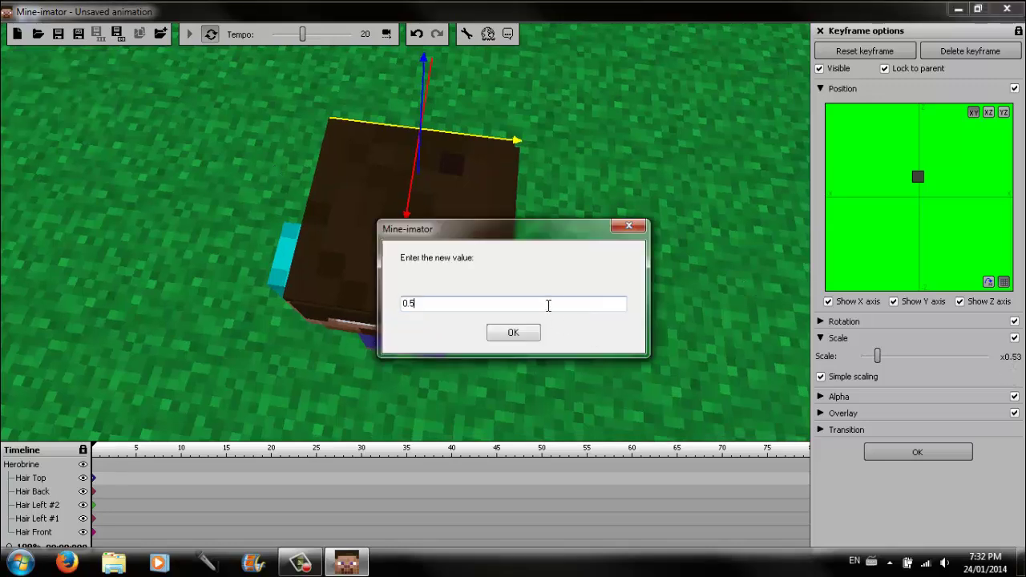
type("0.54")
key("Return")
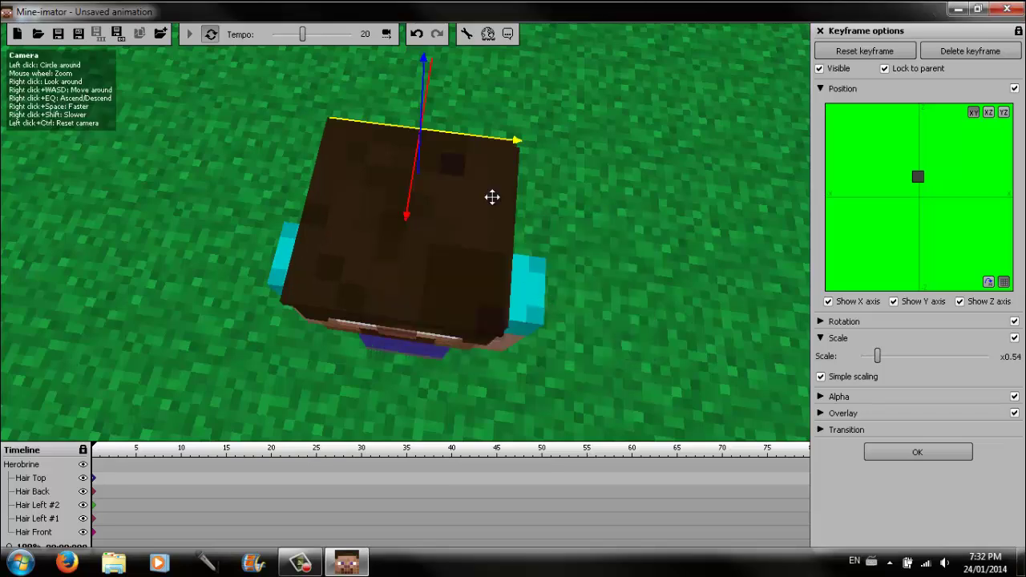
left_click_drag(473, 142, 474, 143)
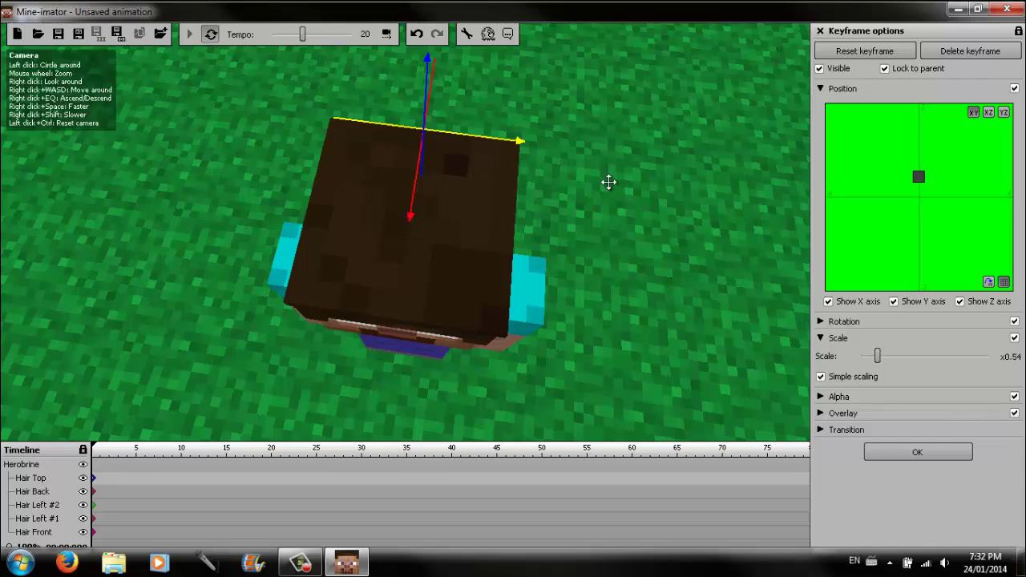
Step: Nudge Hair Top slightly along the yellow axis to line it up with the side hair
right_click_drag(609, 182, 3, 58)
mouse_move(83, 84)
right_mouse_down()
mouse_move(163, 94)
mouse_move(83, 83)
right_mouse_up()
right_click_drag(17, 74, 56, 75)
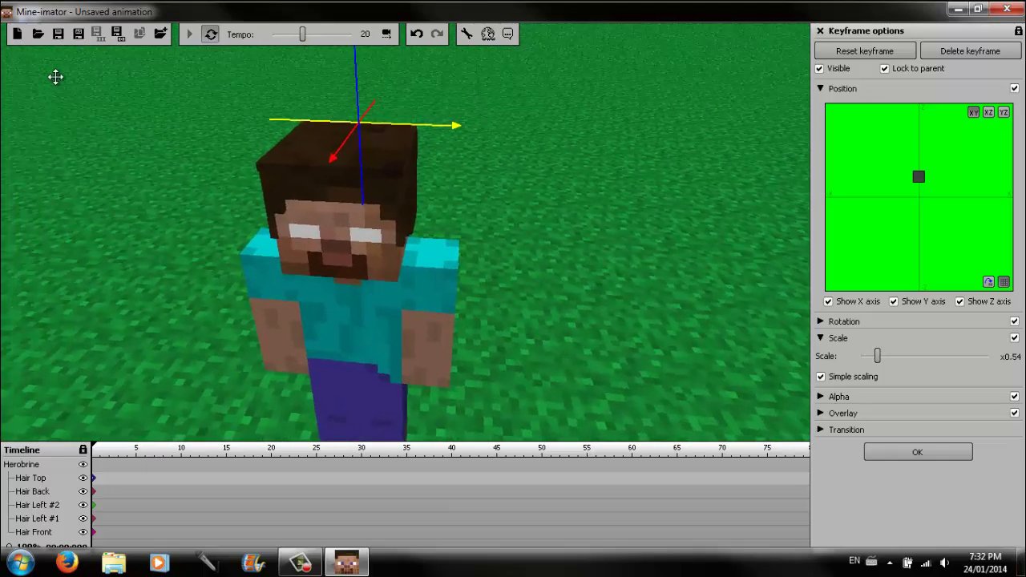
left_click_drag(393, 131, 397, 132)
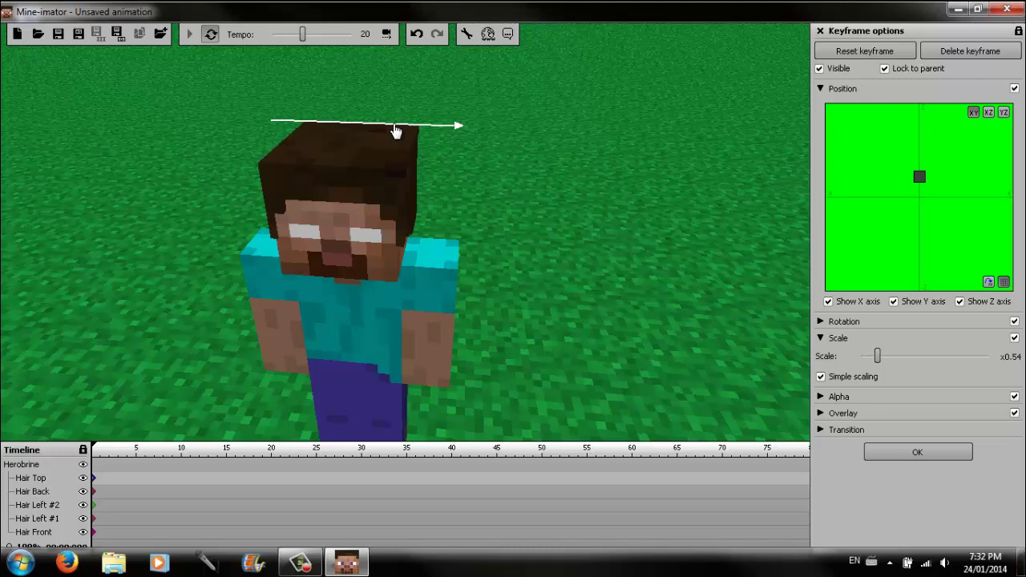
Step: Try a scale of 0.52 for Hair Top, and settle on 0.53
left_click(1012, 356)
key("BackSpace")
type("2")
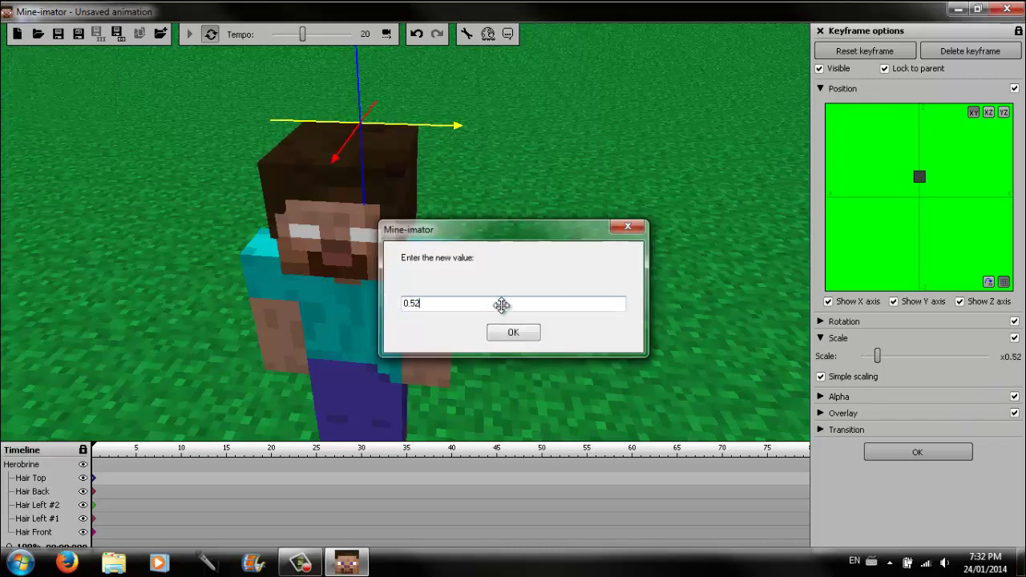
key("Return")
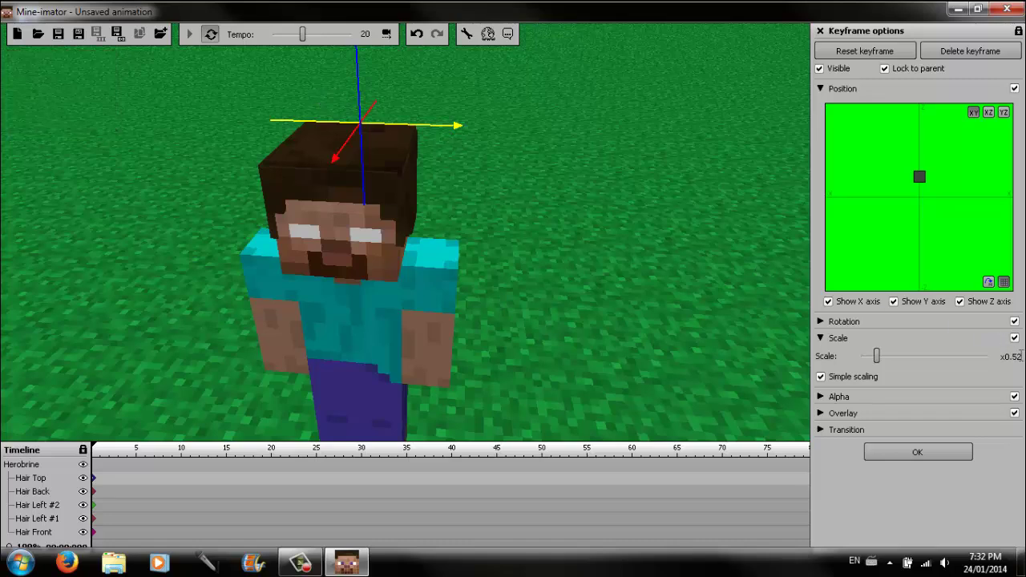
left_click(1010, 356)
key("BackSpace")
type("3")
key("Return")
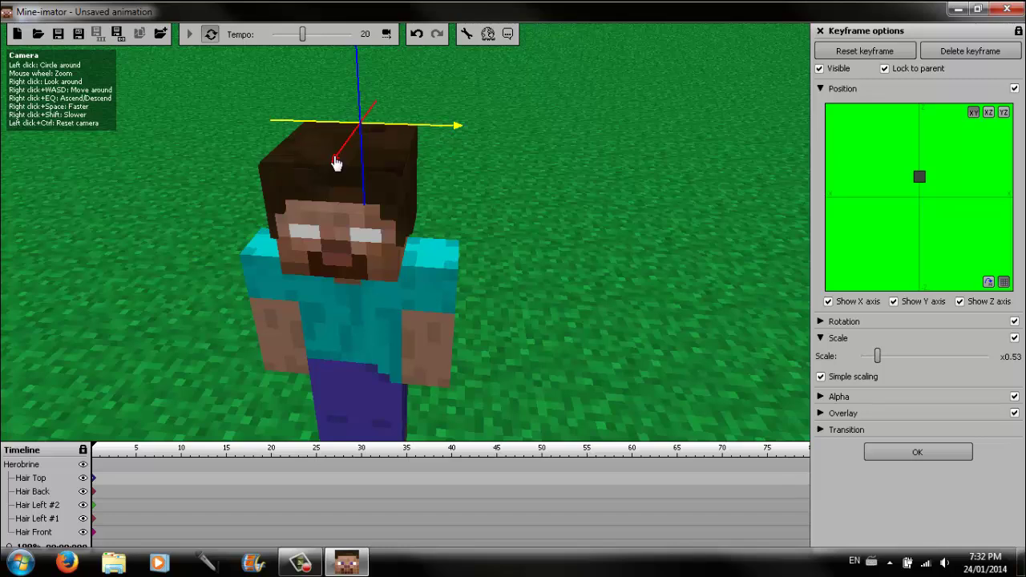
Step: Shift Hair Top slightly along the red and yellow axes to center it on the head
left_click_drag(335, 158, 337, 158)
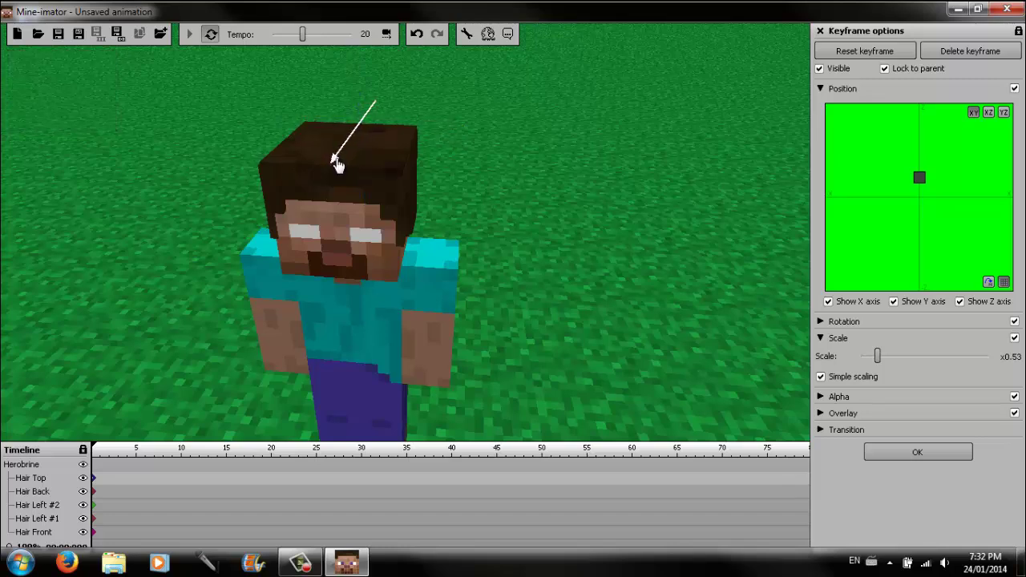
left_click_drag(335, 158, 335, 158)
left_click_drag(411, 125, 410, 132)
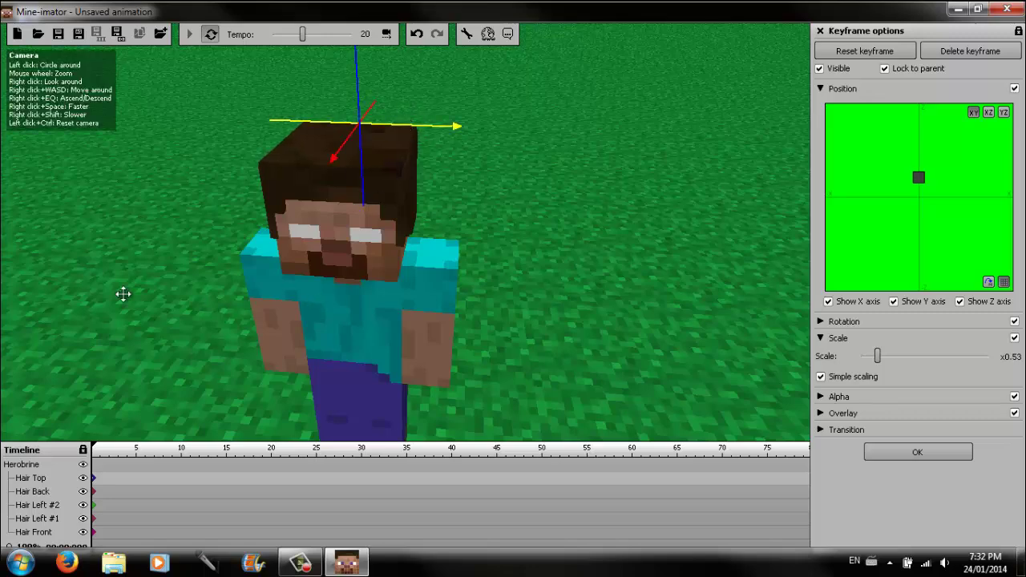
Step: Create a Herobrine keyframe at the start of the timeline and rotate the Head part to 8 degrees around the X axis
right_click_drag(123, 296, 24, 376)
right_click_drag(2, 48, 1, 48)
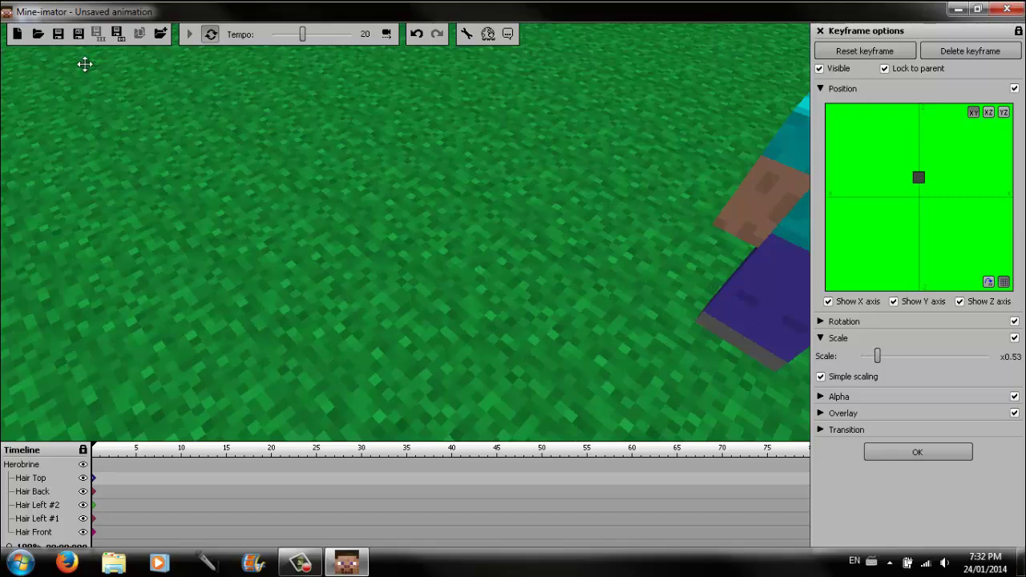
right_click_drag(85, 64, 172, 87)
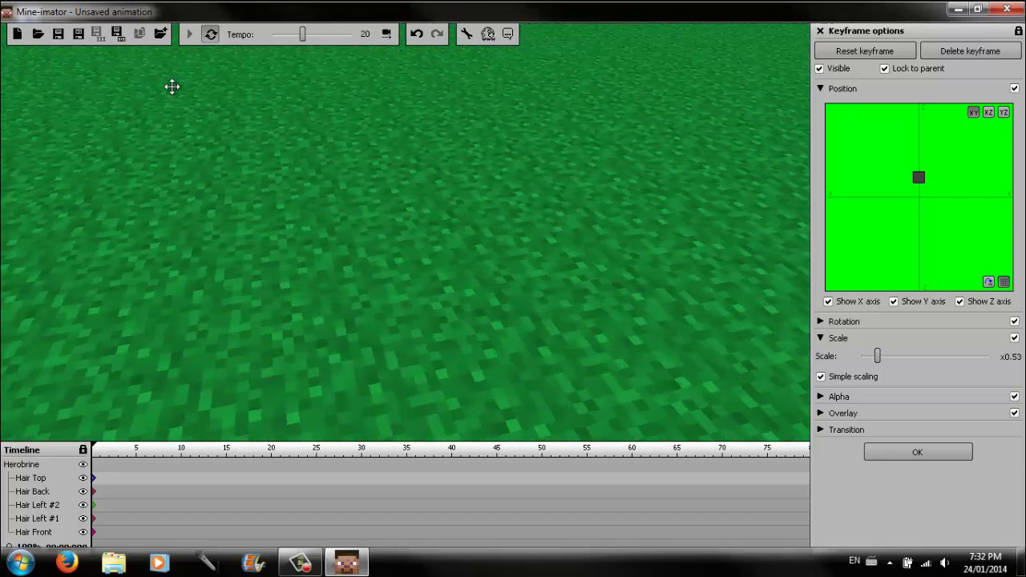
right_click_drag(51, 83, 80, 100)
scroll(3, 67, "up", 2)
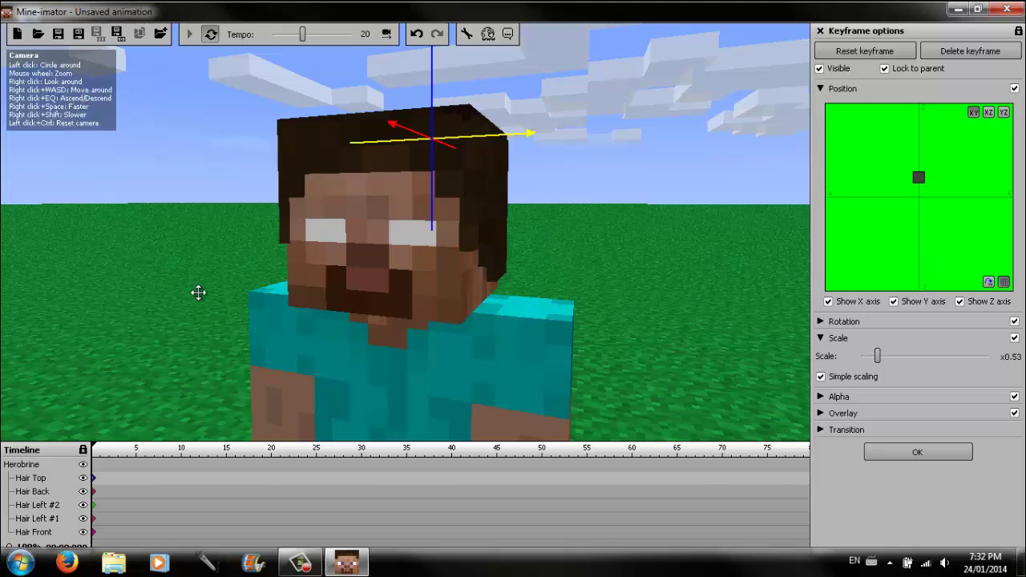
left_click(92, 466)
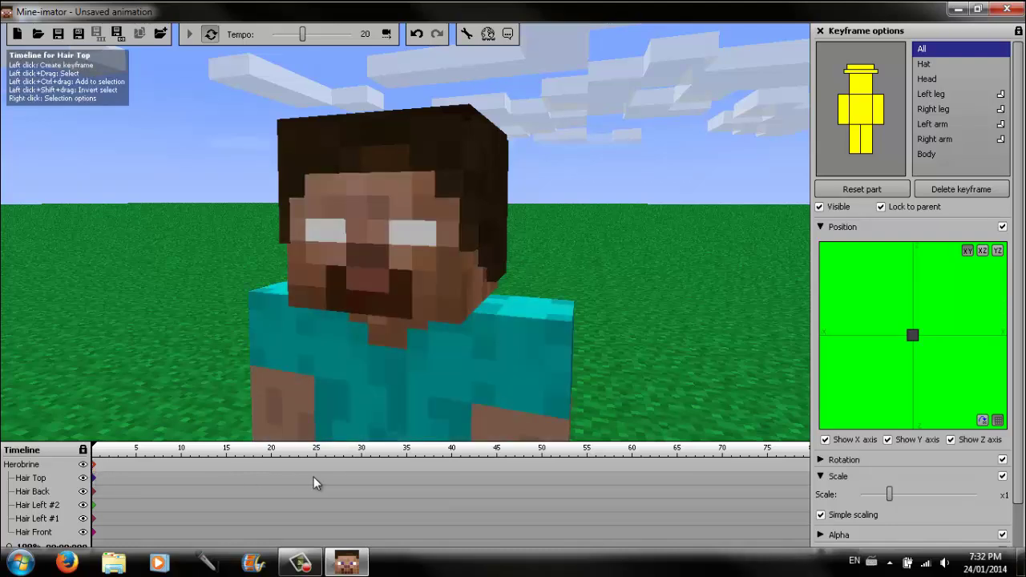
left_click(854, 94)
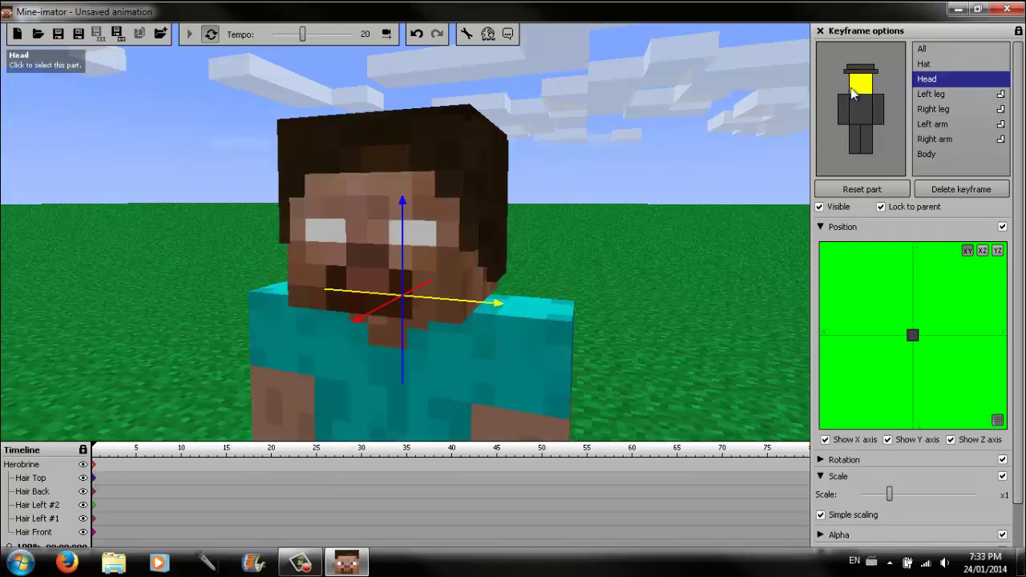
left_click(820, 460)
left_click(822, 228)
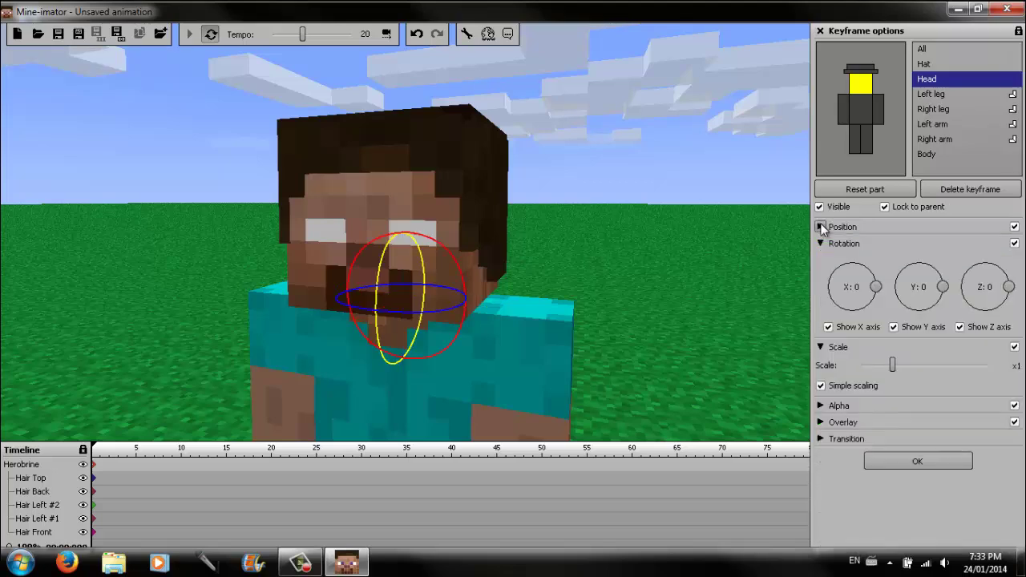
mouse_move(874, 294)
left_mouse_down()
mouse_move(874, 283)
mouse_move(854, 302)
mouse_move(878, 293)
mouse_move(884, 306)
mouse_move(866, 267)
mouse_move(881, 297)
mouse_move(875, 308)
mouse_move(881, 289)
mouse_move(870, 311)
mouse_move(867, 291)
left_mouse_up()
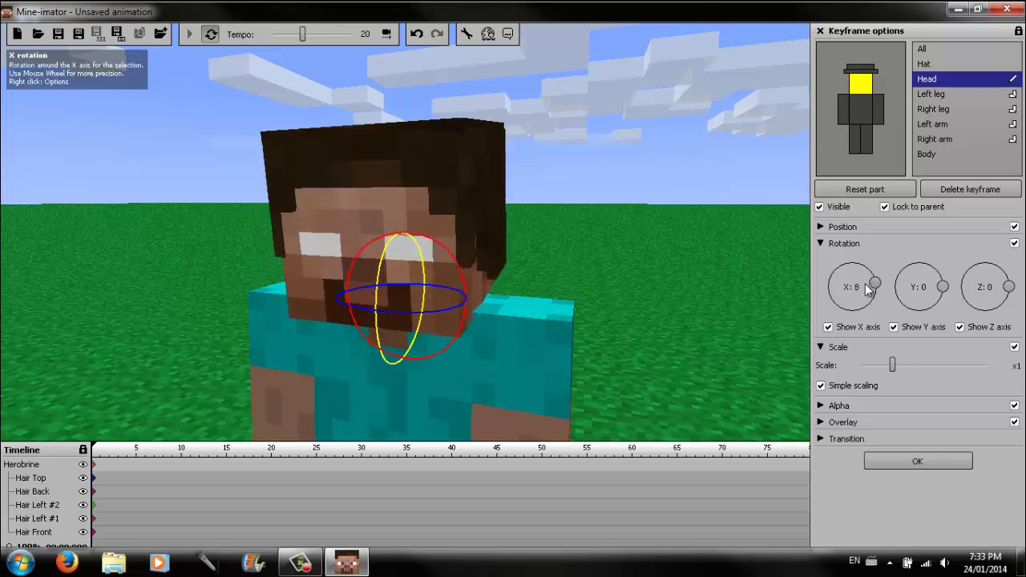